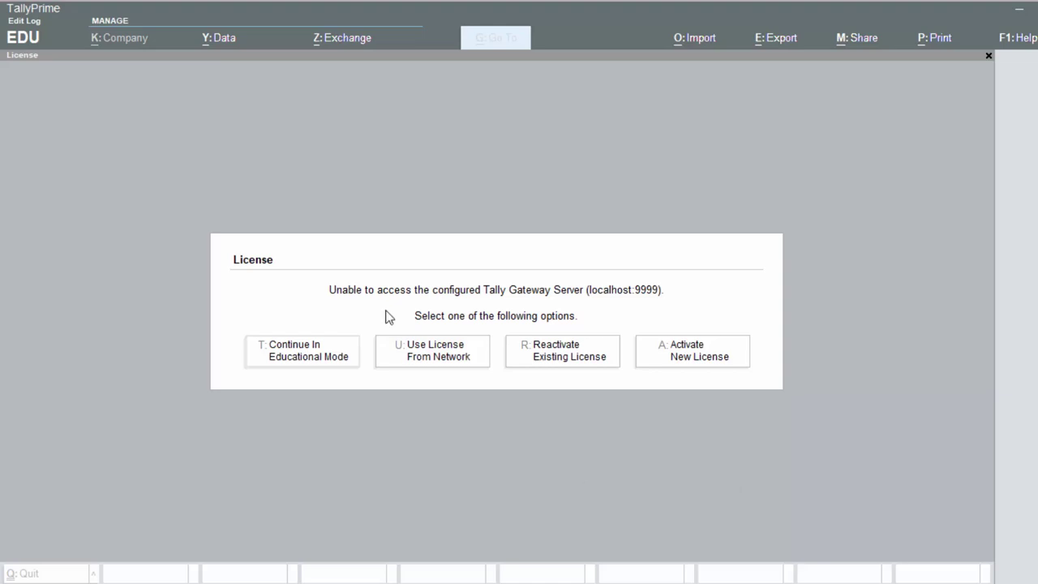
Continue TallyPrime in educational mode to reach the Select Company list
click(308, 364)
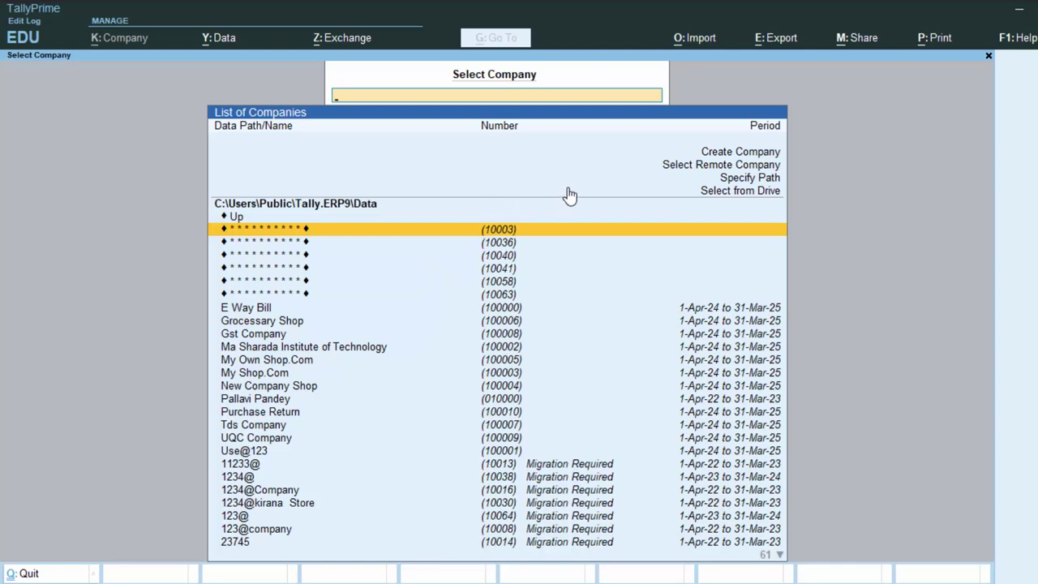
Choose Create Company from the company list to get a blank Company Creation form
click(740, 154)
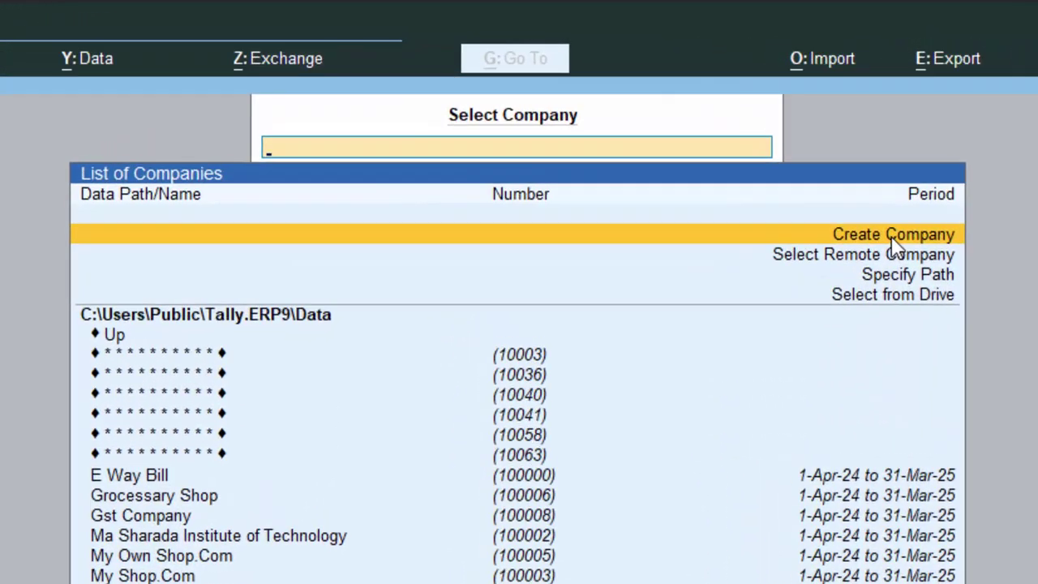
click(891, 235)
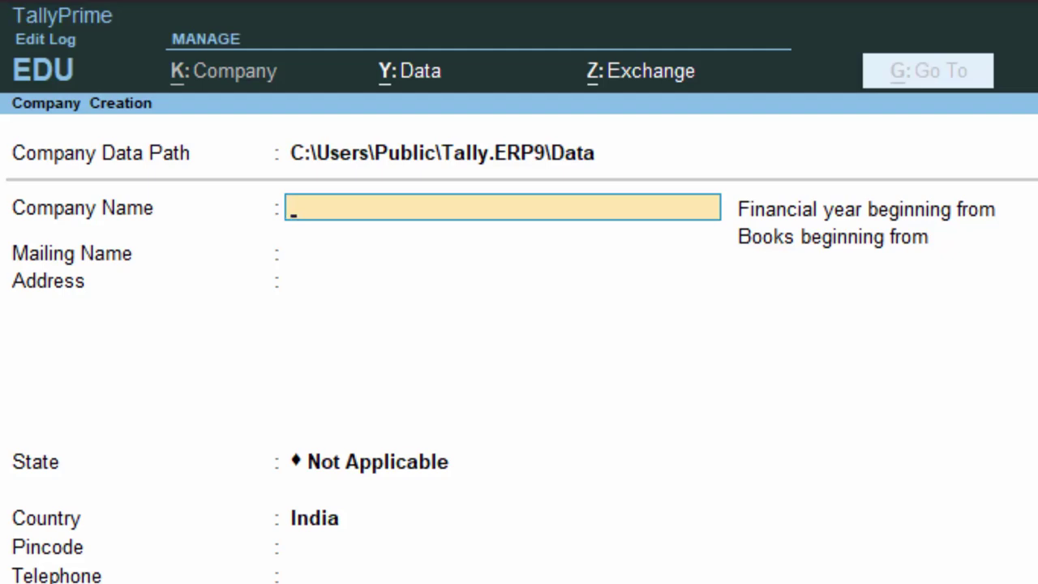
Enter Multi Unit Company, address New Colony Deoria, state Uttar Pradesh, pincode 274001
text(Mul)
text(ti )
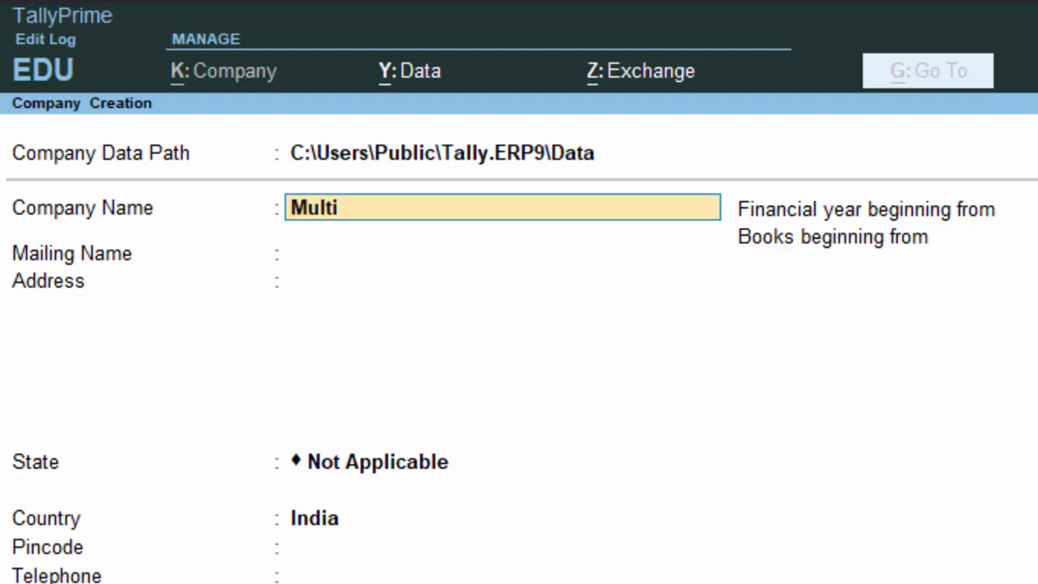
text(Unit)
text( Com)
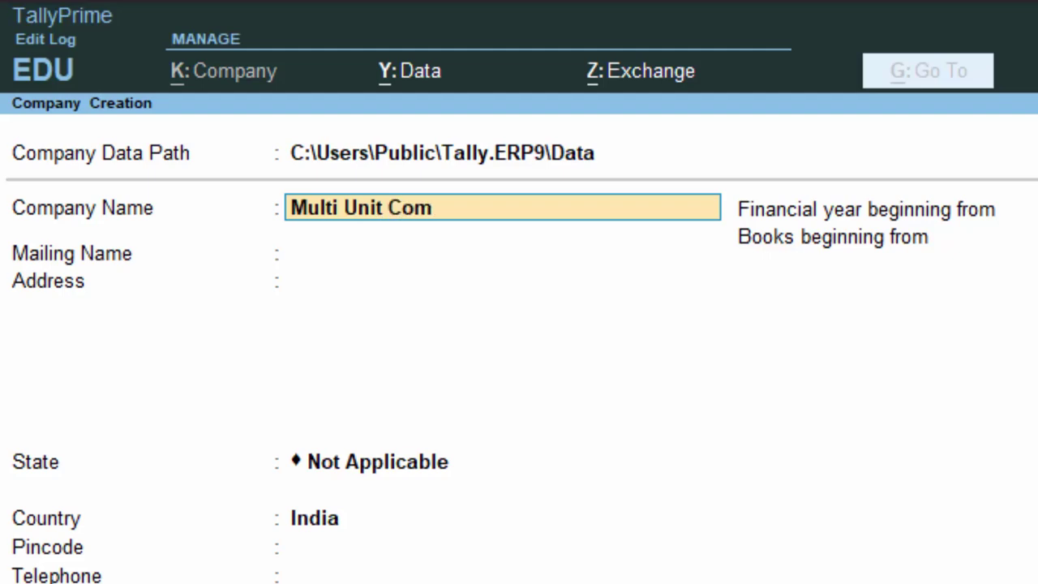
text(pany)
key(Return)
key(Return)
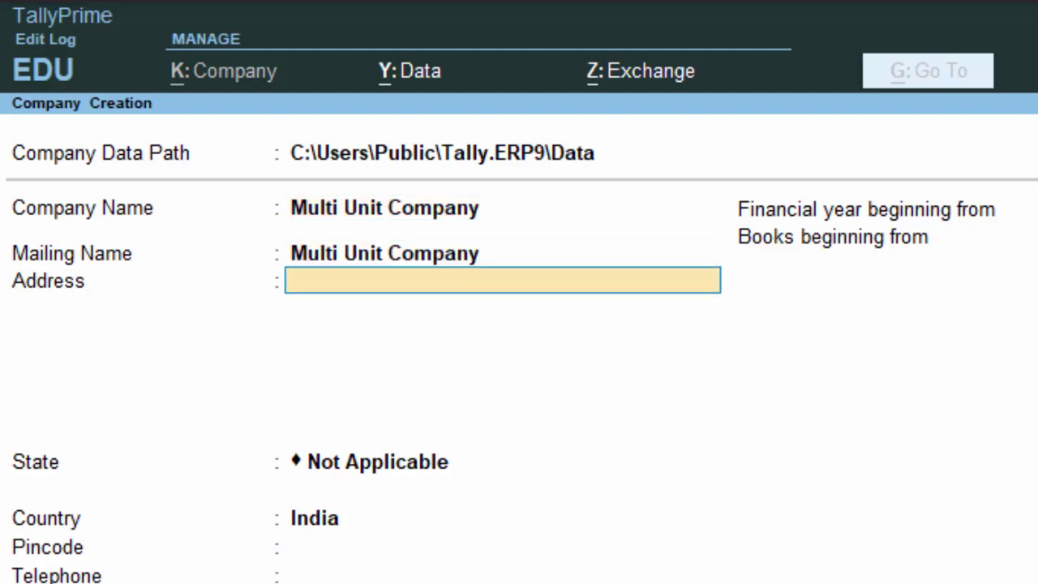
text(New Col)
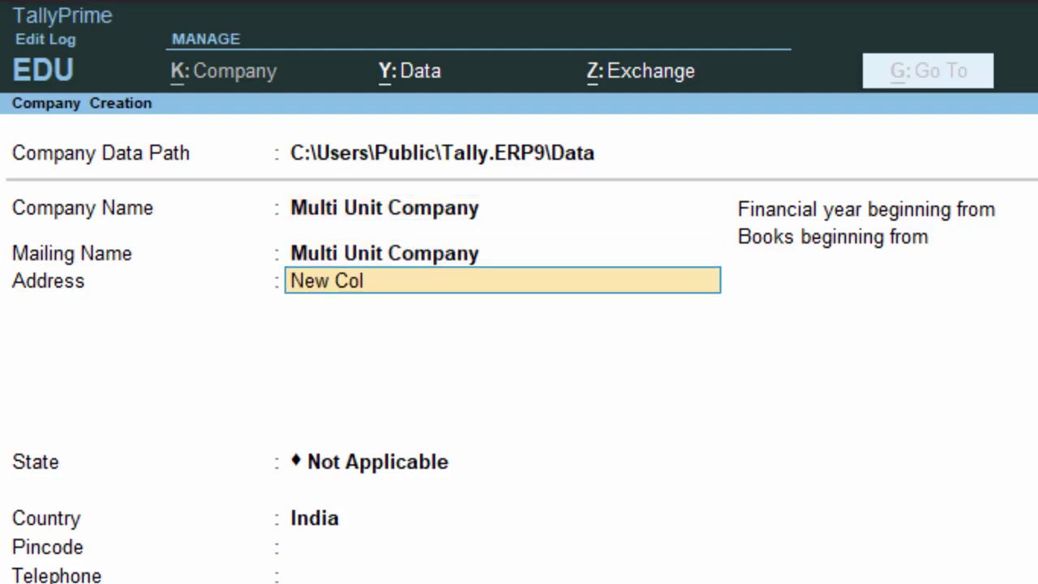
text(ony Deor)
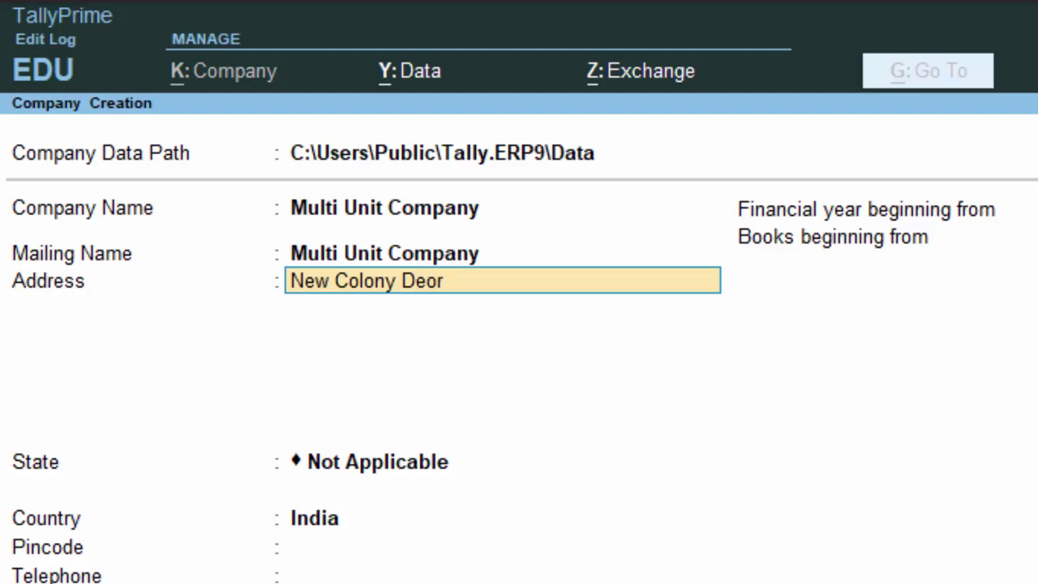
text(ia)
key(Return)
key(Return)
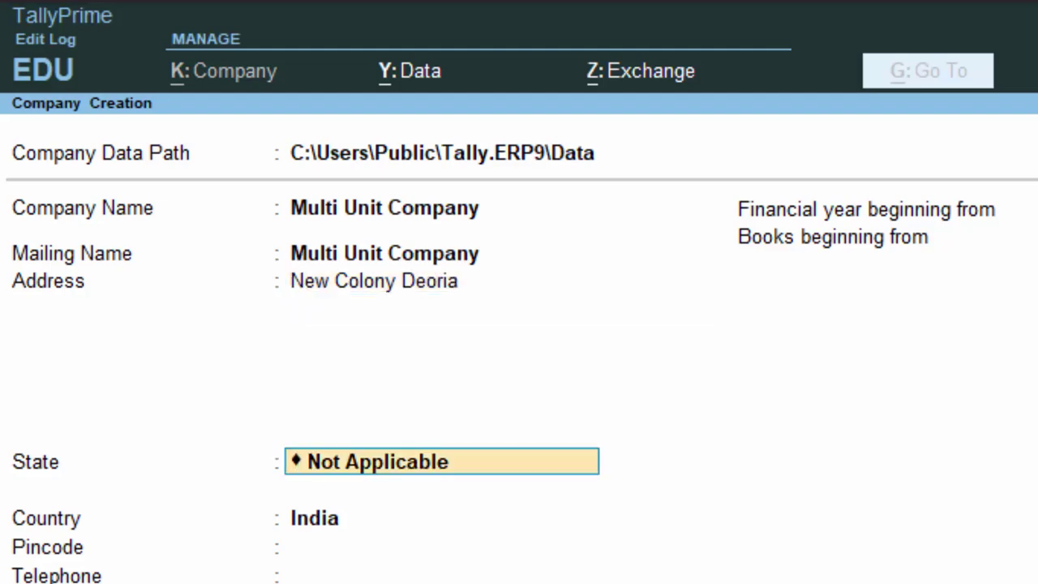
text(U)
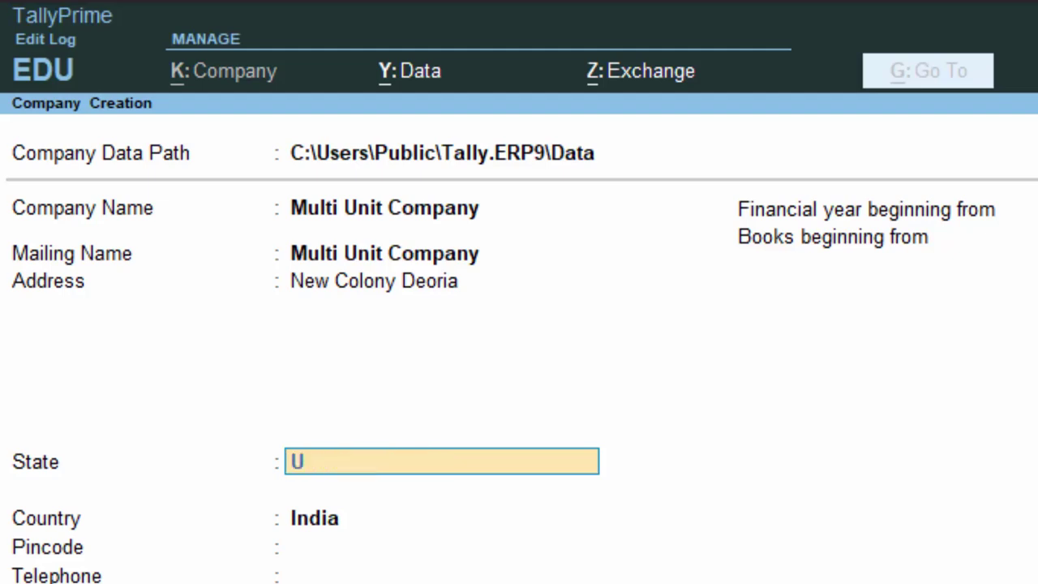
key(Return)
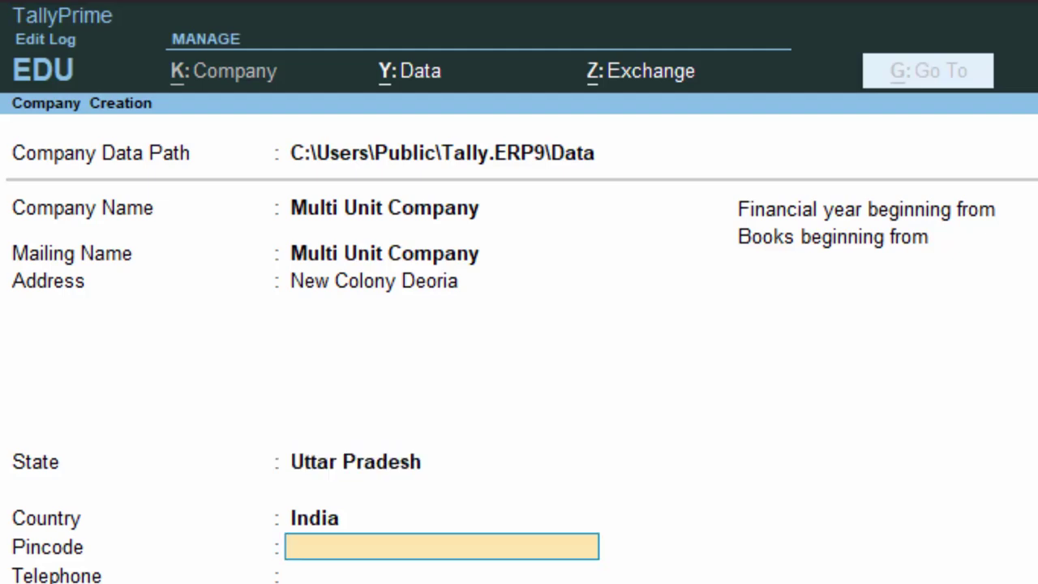
text(27400)
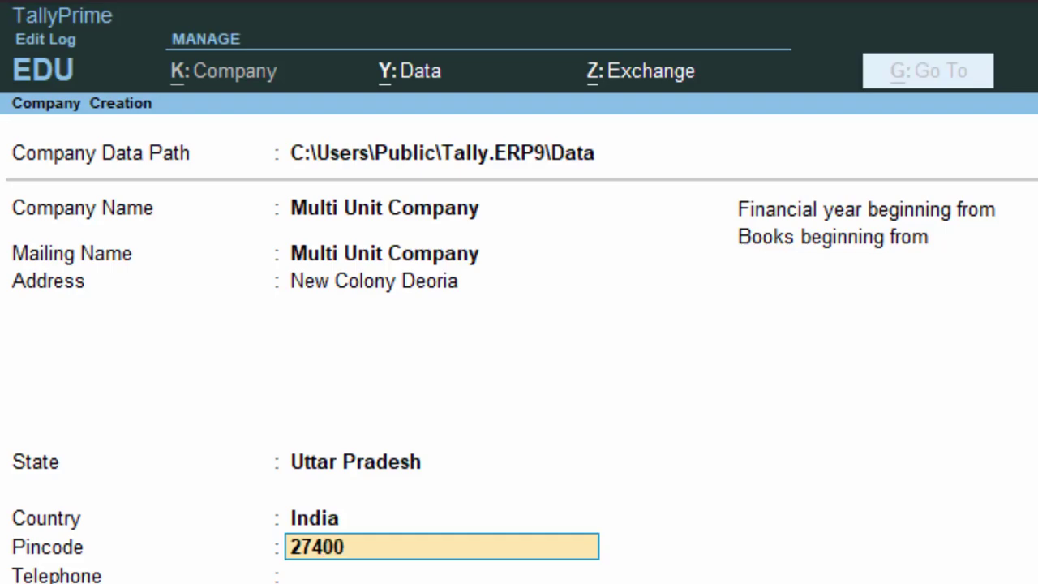
text(1)
key(Return)
key(Return)
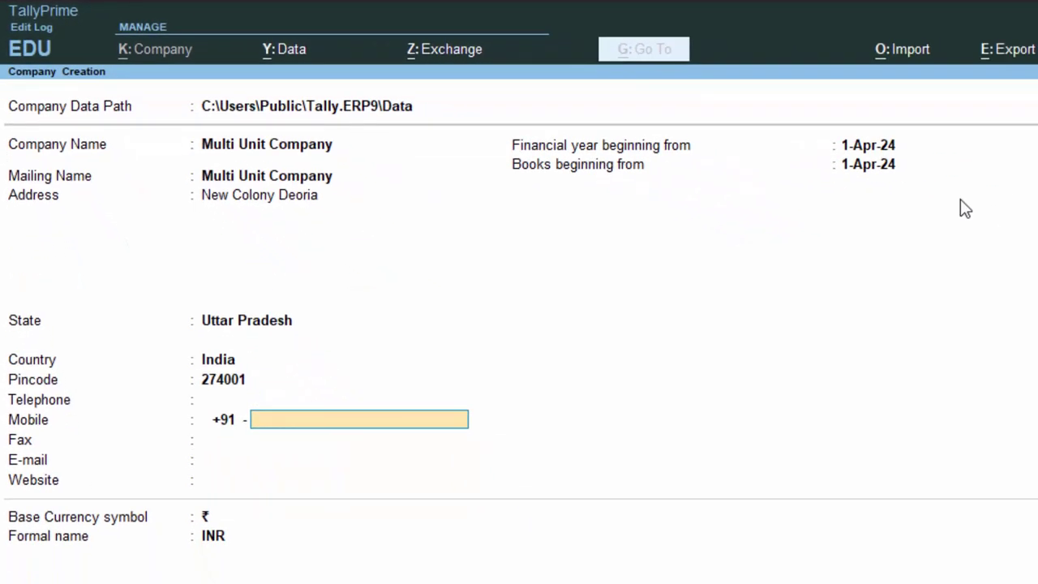
key(Return)
key(Return)
key(Return)
key(Return)
key(Return)
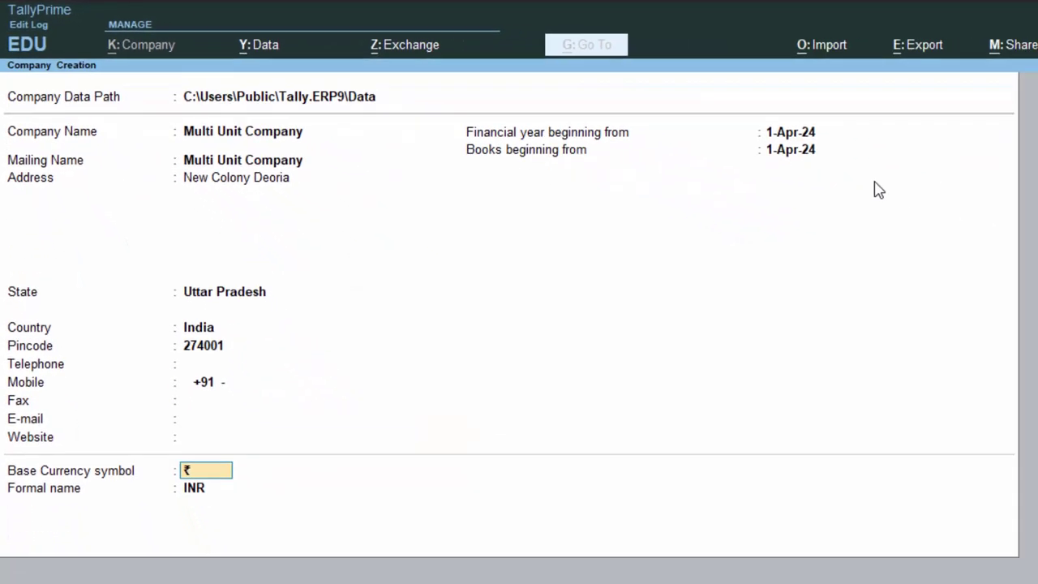
key(Return)
key(Return)
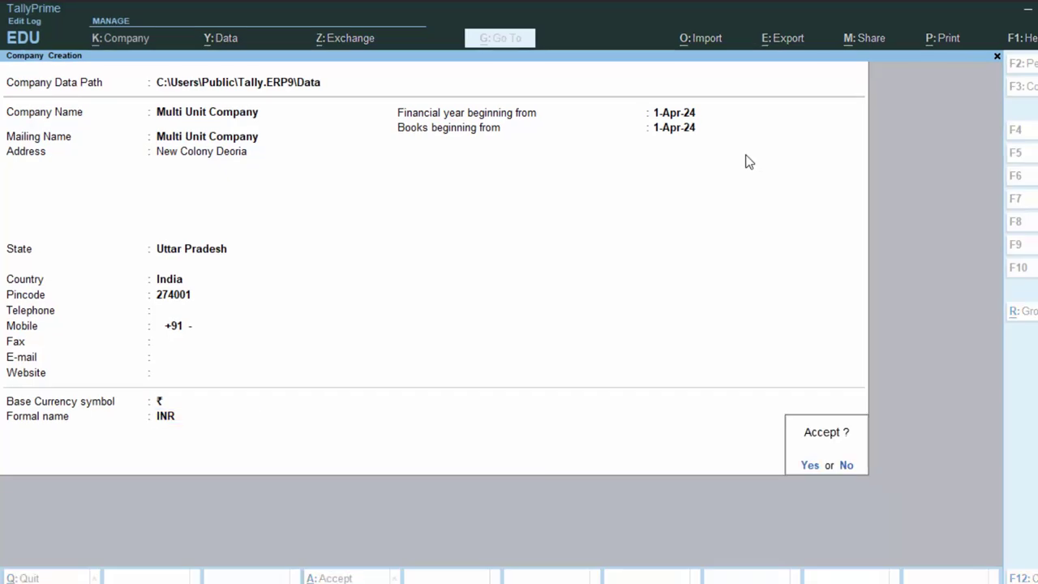
Accept the company and its default features, then start creating a unit
key(Return)
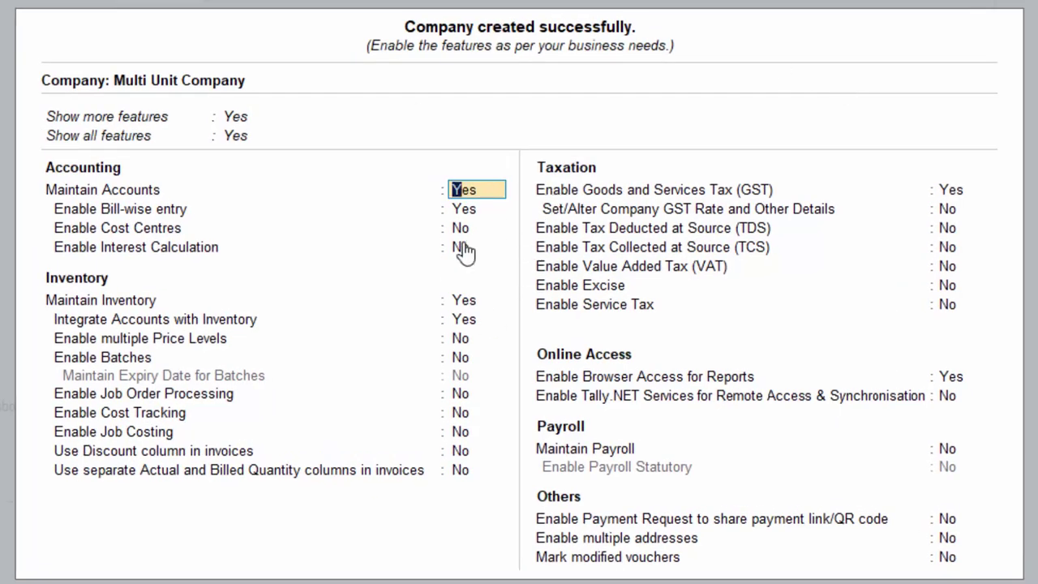
key(ctrl+a)
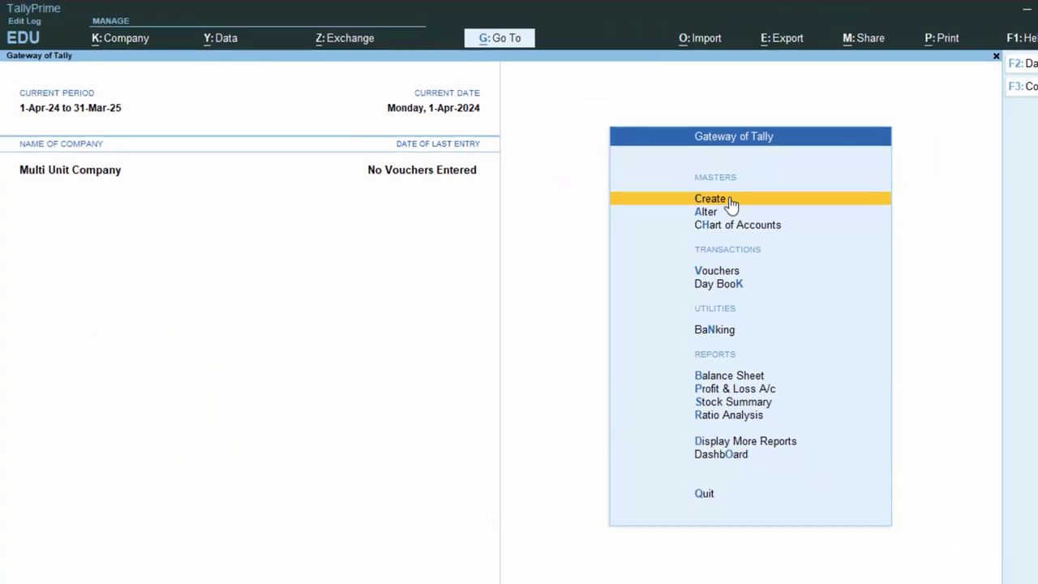
click(727, 205)
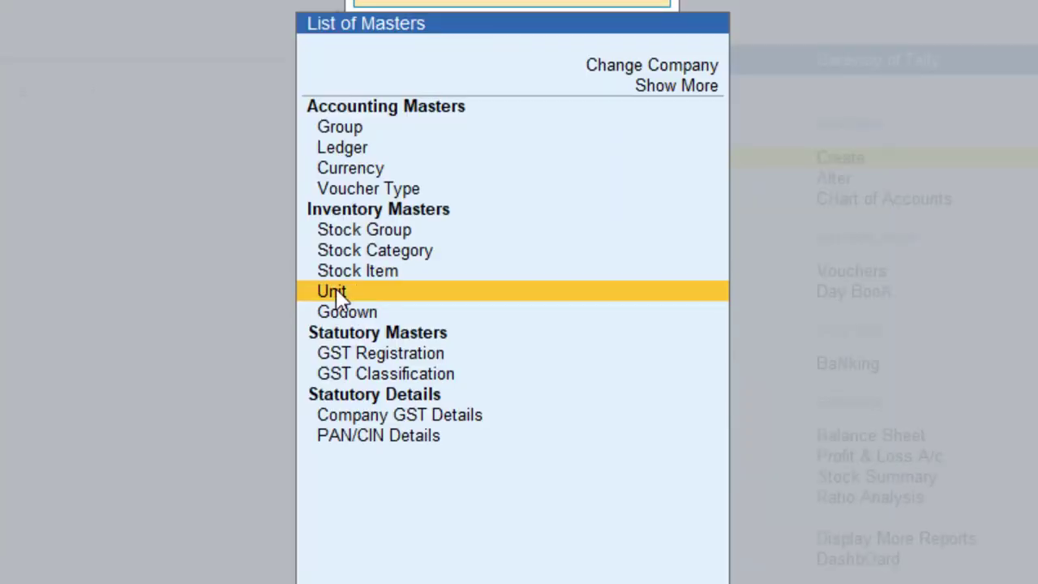
click(337, 295)
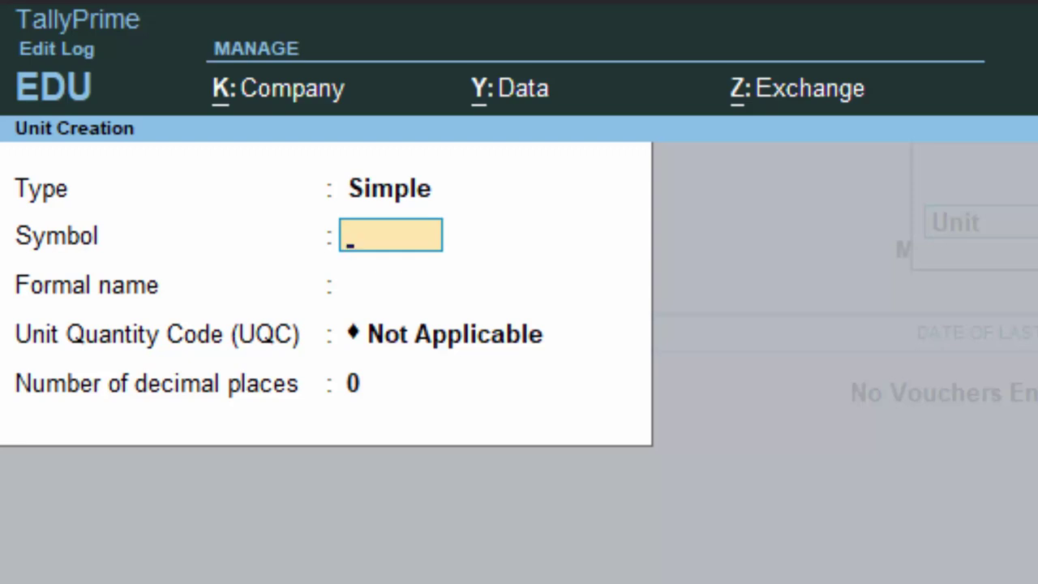
Save unit symbol kg, formal name Kilograme, UQC KGS-KILOGRAMS, 0 decimal places
text(kg)
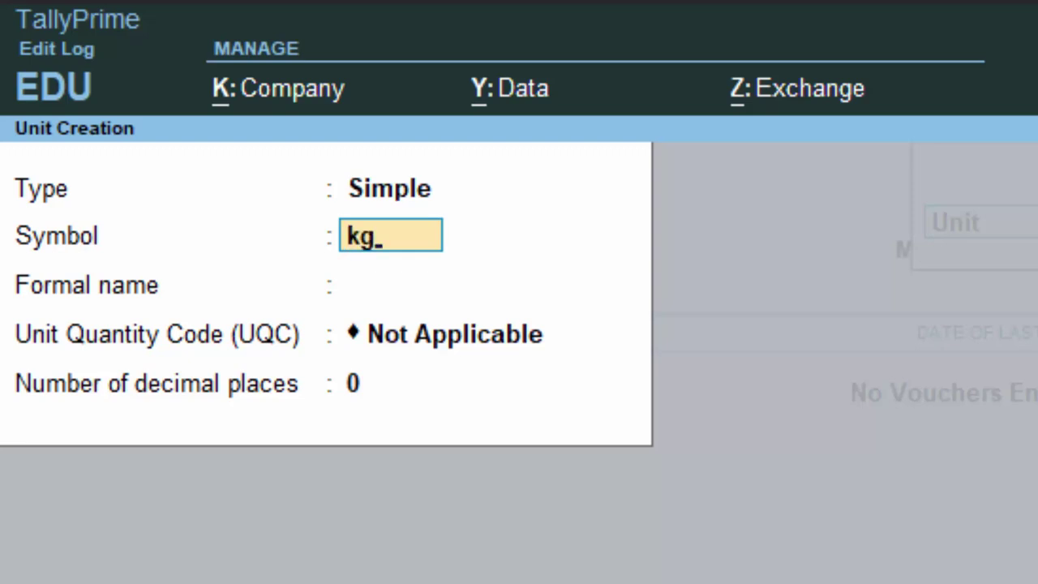
key(Return)
text(K)
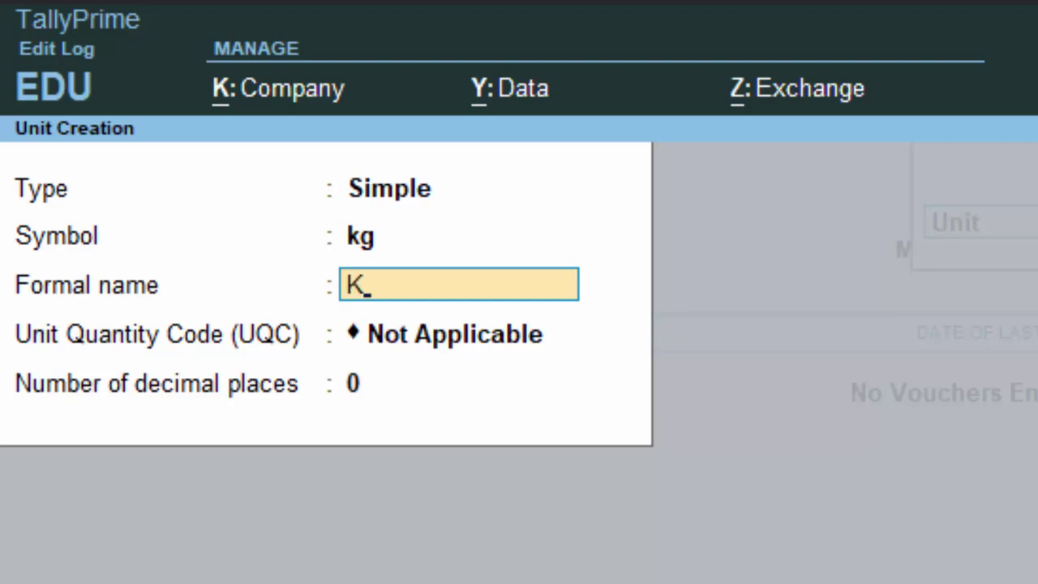
text(ilogram)
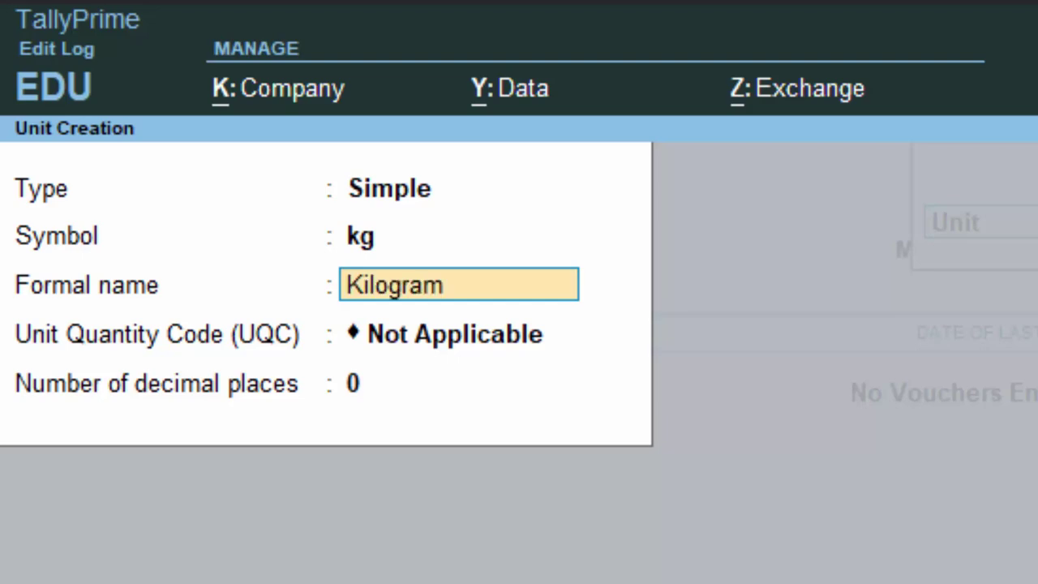
text(e)
key(Return)
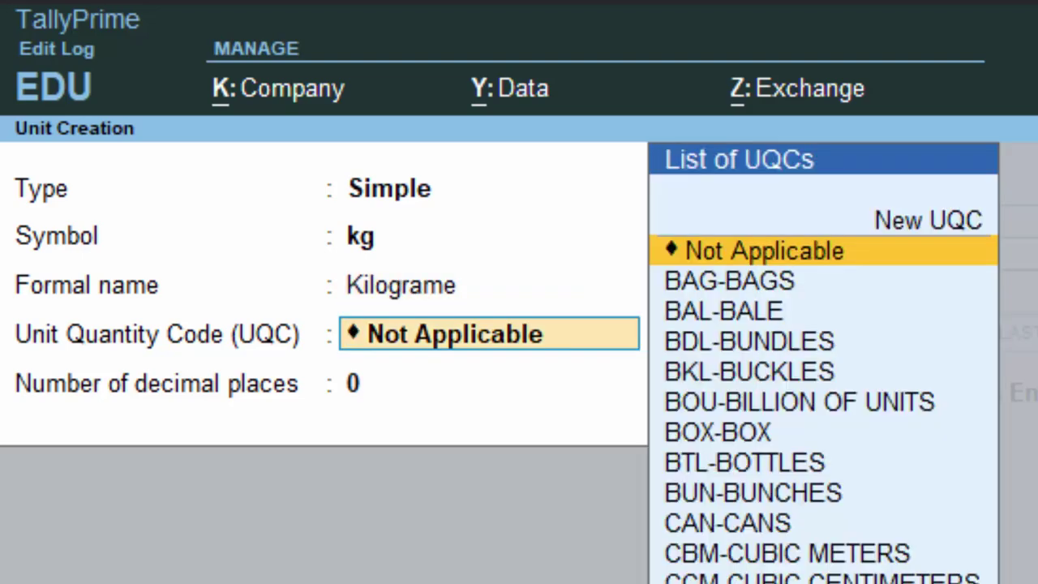
text(kg)
key(Return)
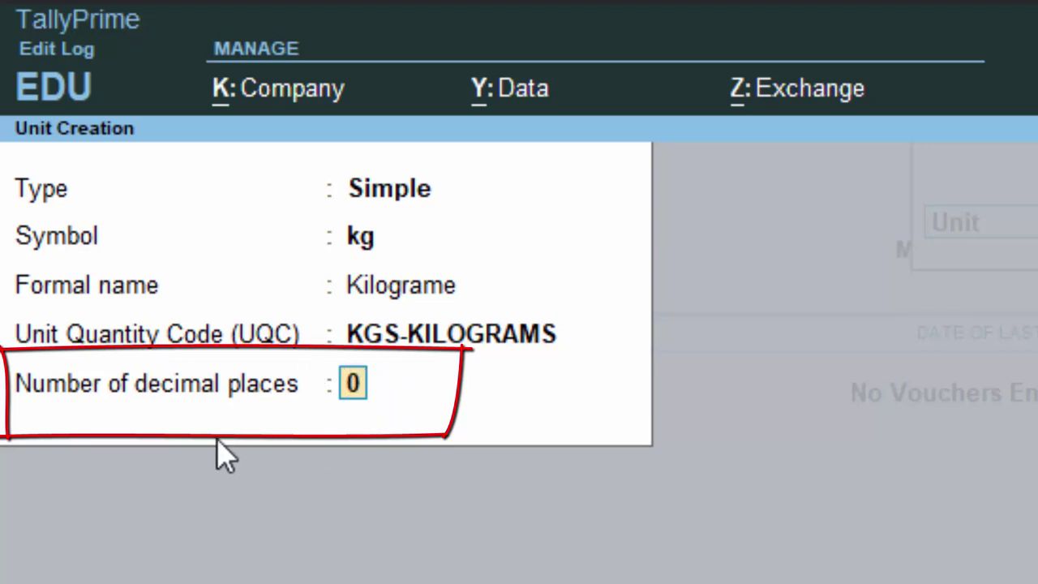
key(Return)
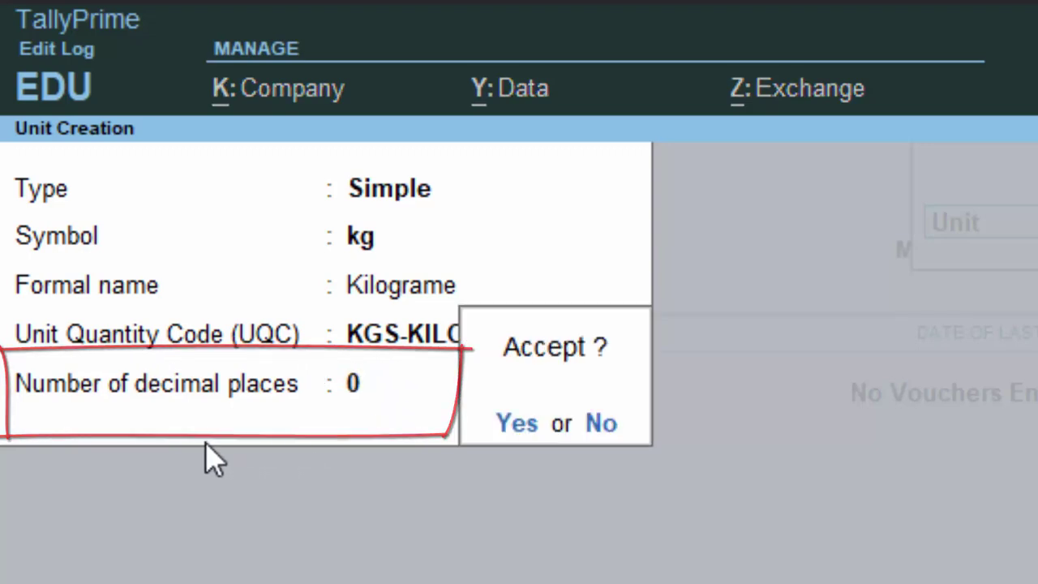
key(Return)
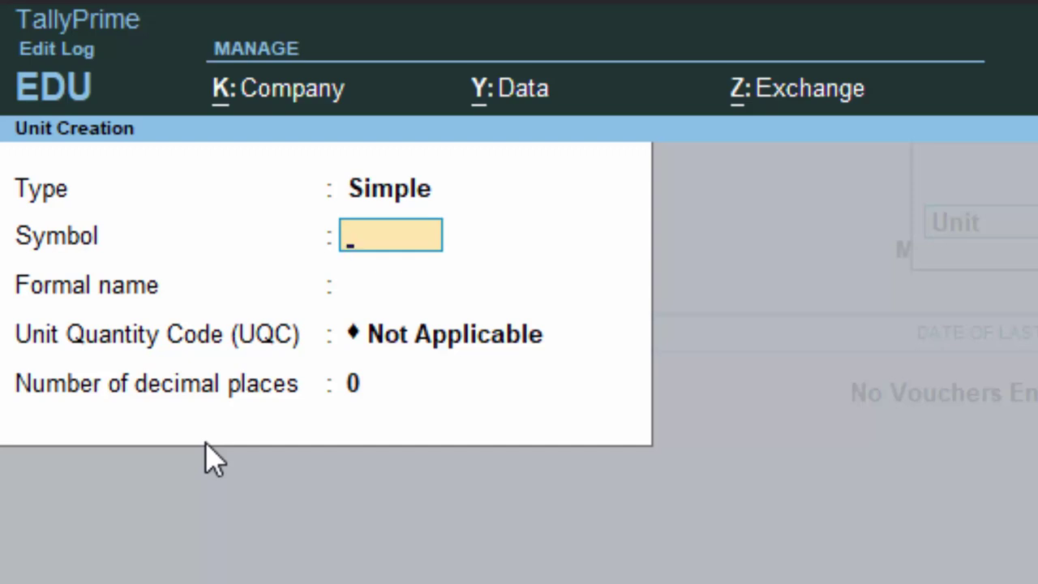
Save unit qty named Quintal with UQC QTL-QUINTAL and 2 decimals, fixing the typo
text(qty)
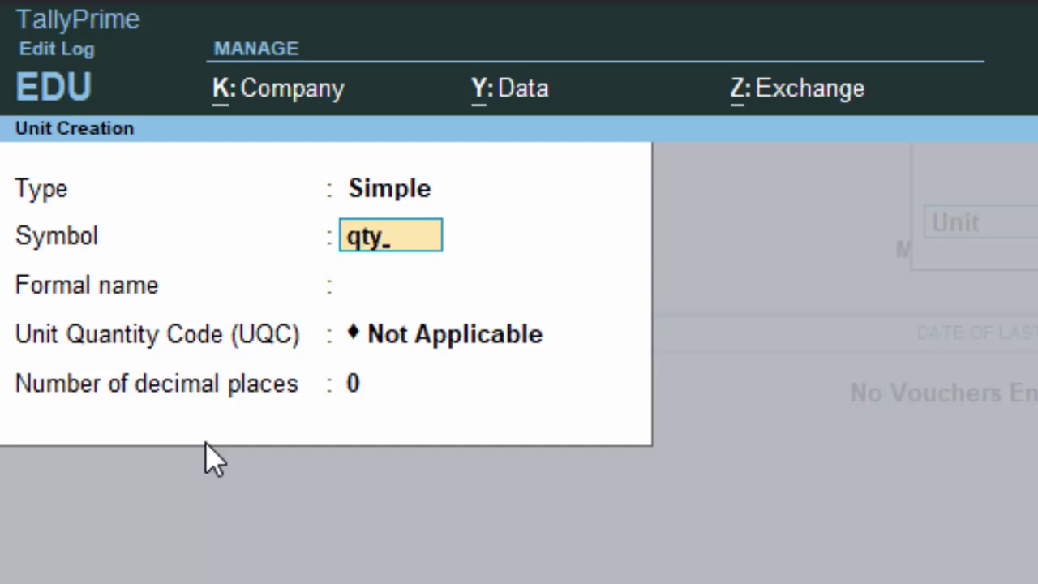
key(Return)
text(Qu)
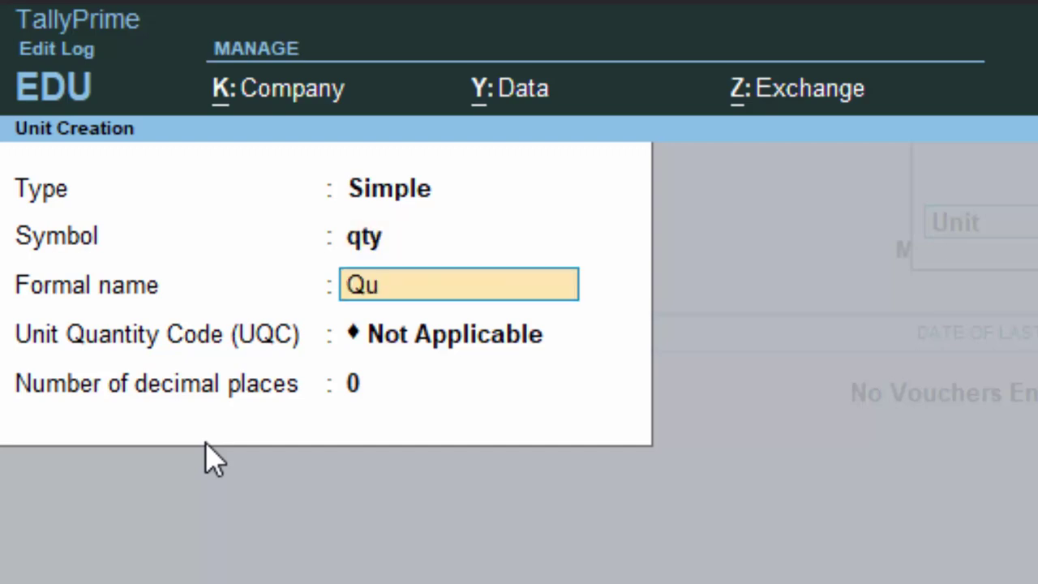
text(ital)
key(BackSpace)
key(BackSpace)
key(BackSpace)
text(ntal)
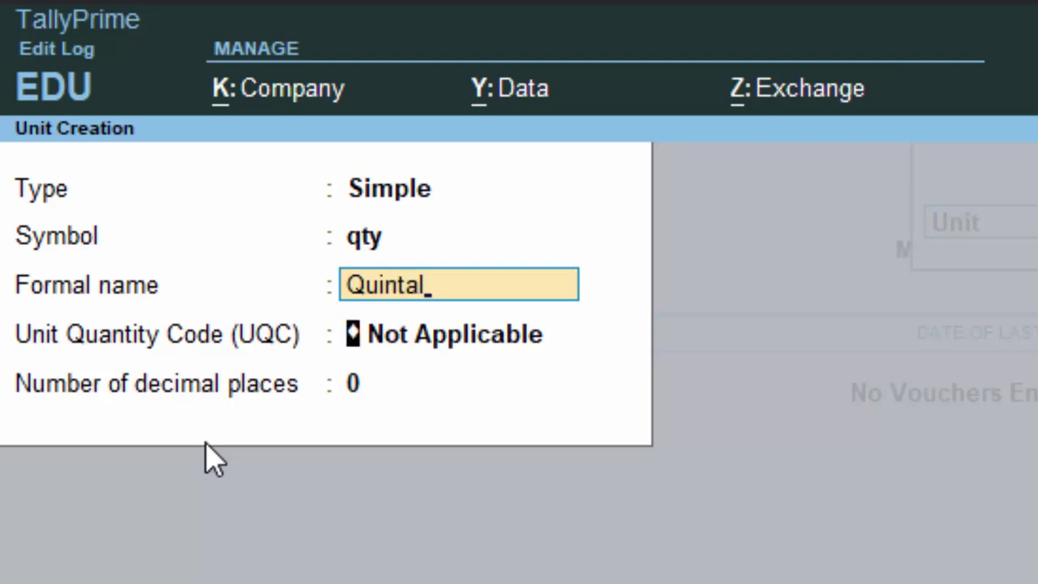
key(Return)
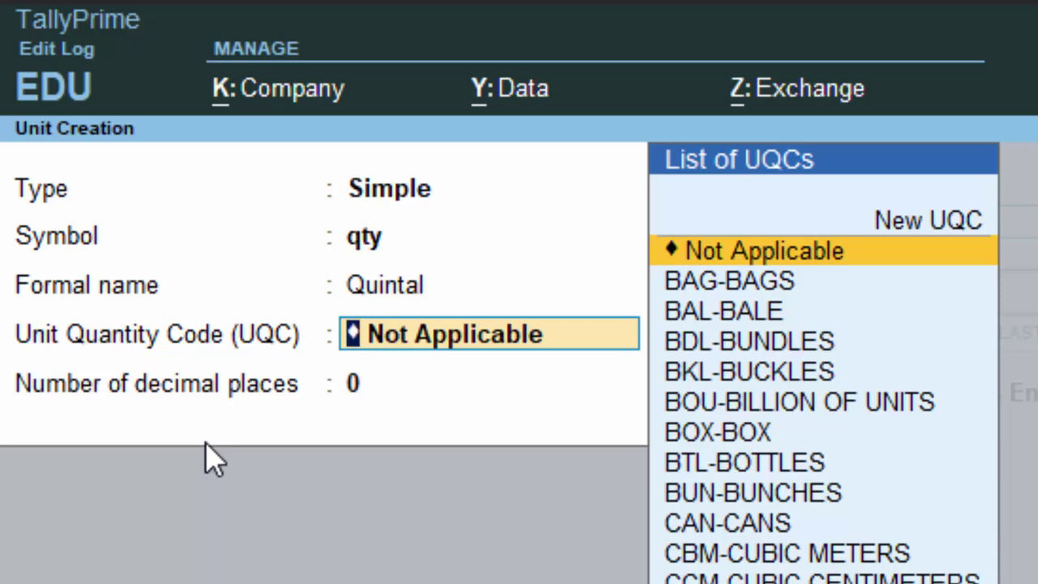
text(q)
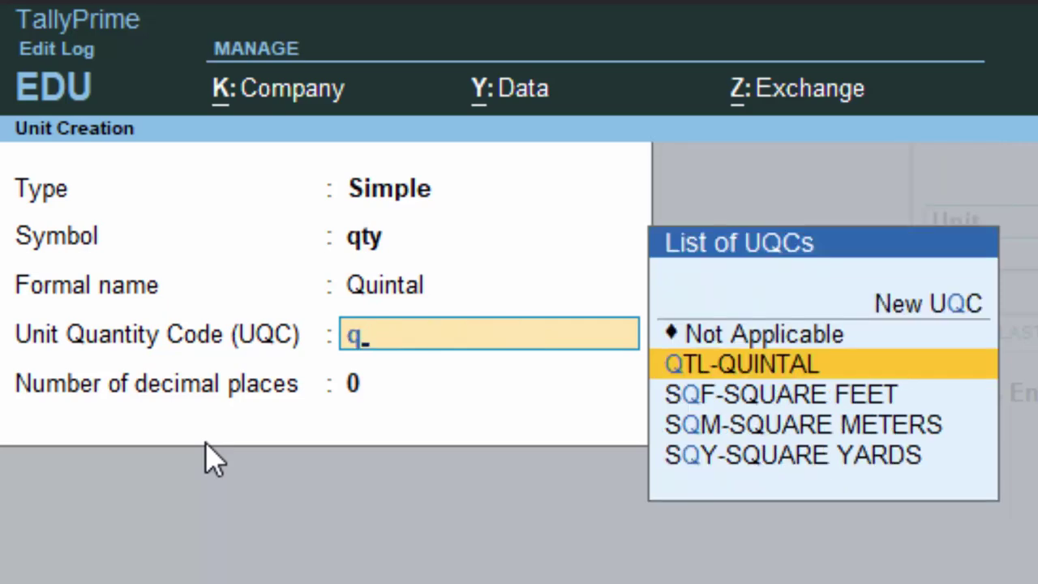
key(Return)
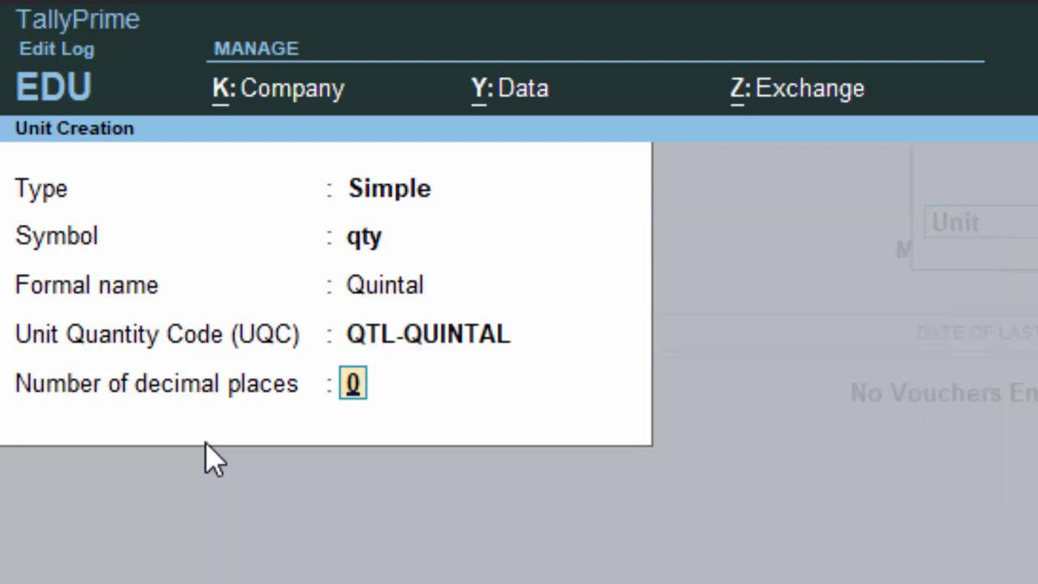
text(2)
key(Return)
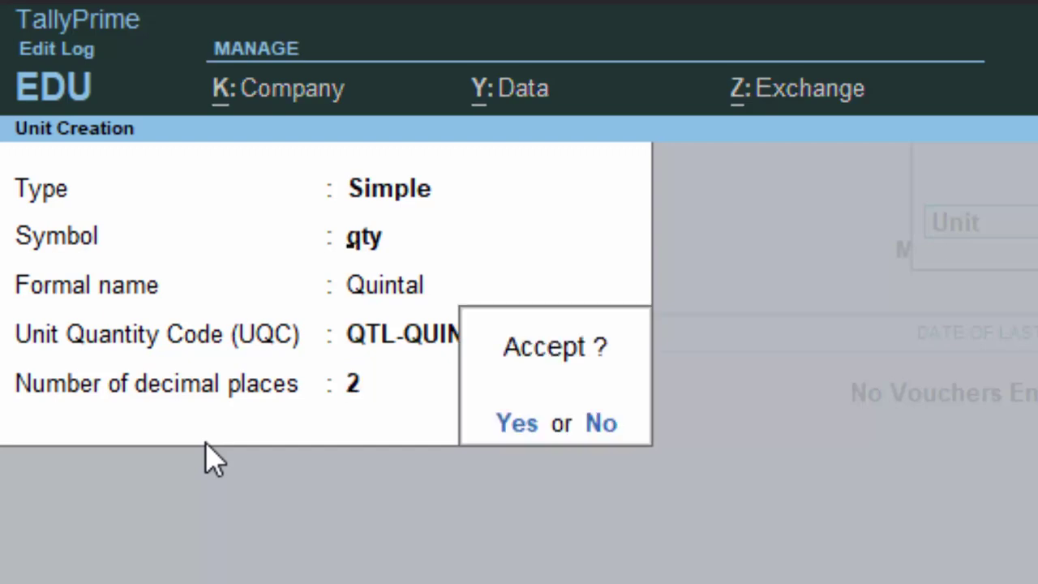
key(Return)
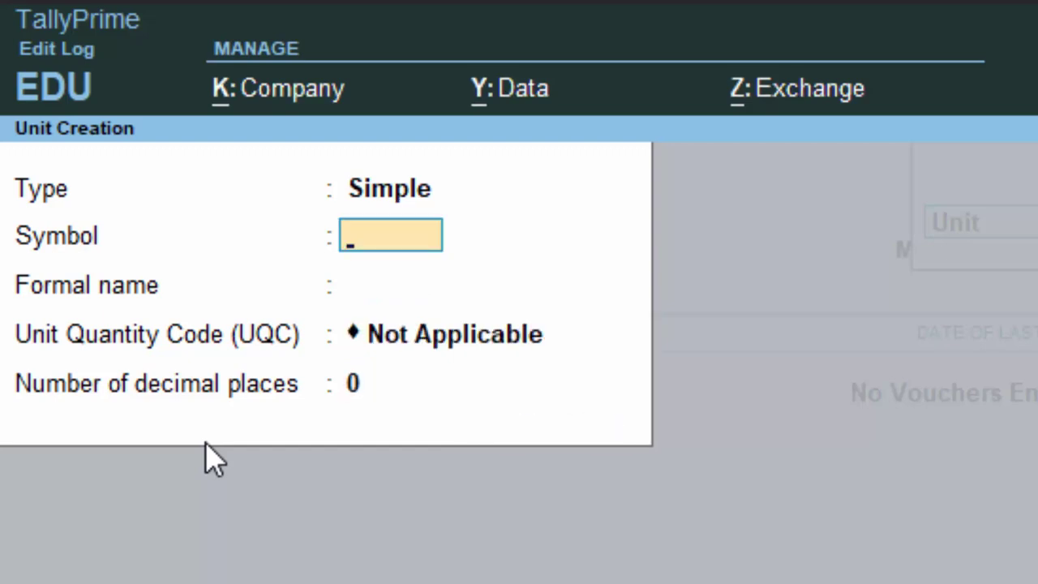
Save unit tonne with no formal name, UQC TON-TONNES and 3 decimal places
text(to)
text(nn)
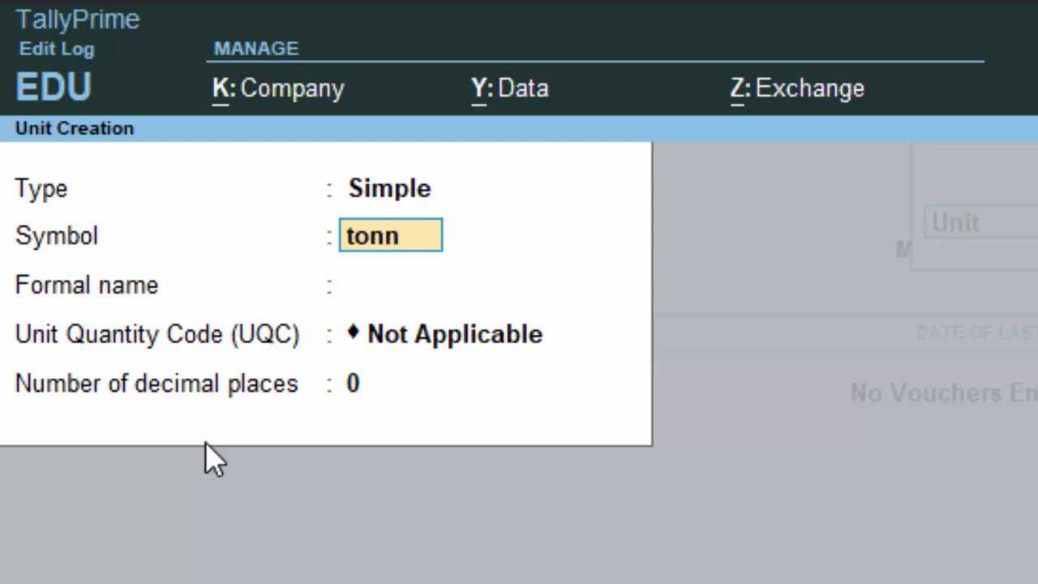
text(e)
key(Return)
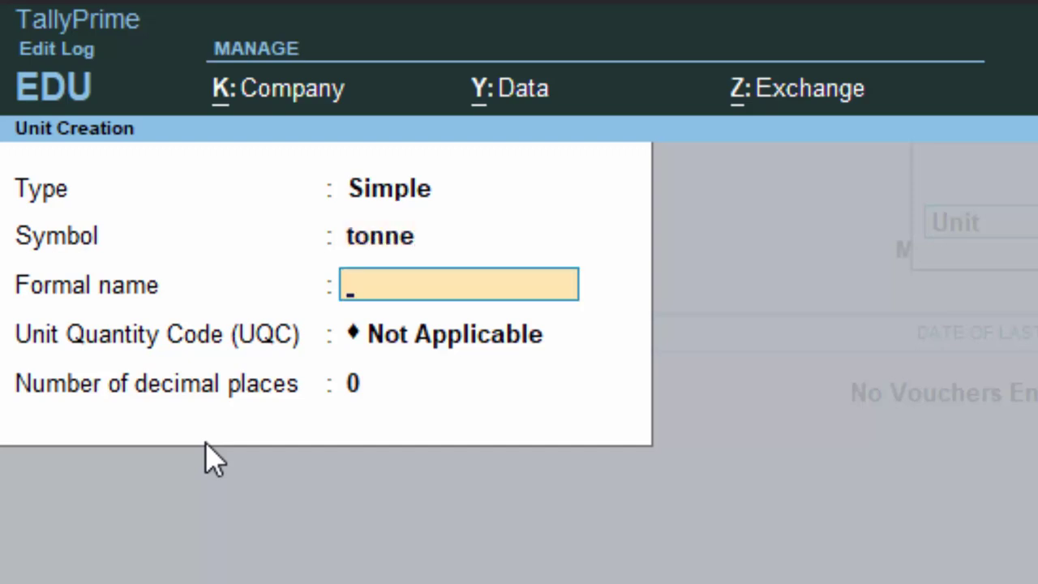
text(T)
text(onne)
key(BackSpace)
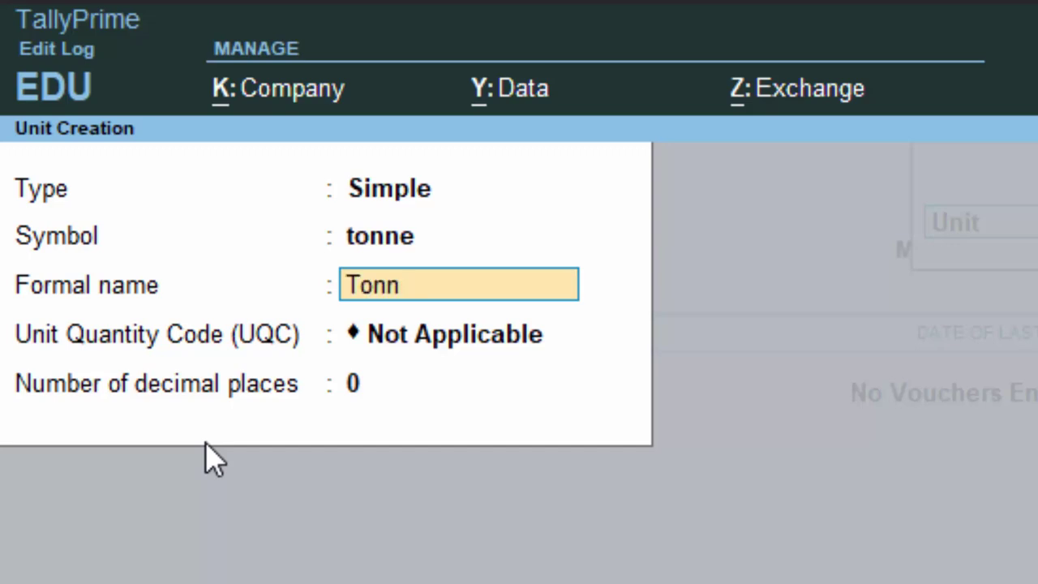
key(BackSpace)
key(BackSpace)
key(BackSpace)
key(BackSpace)
key(Return)
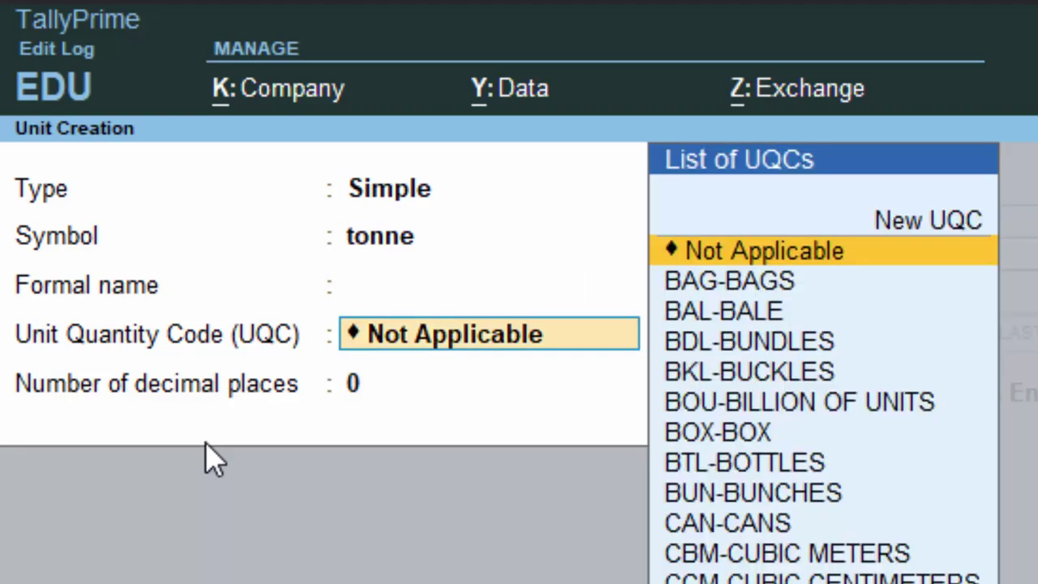
text(t)
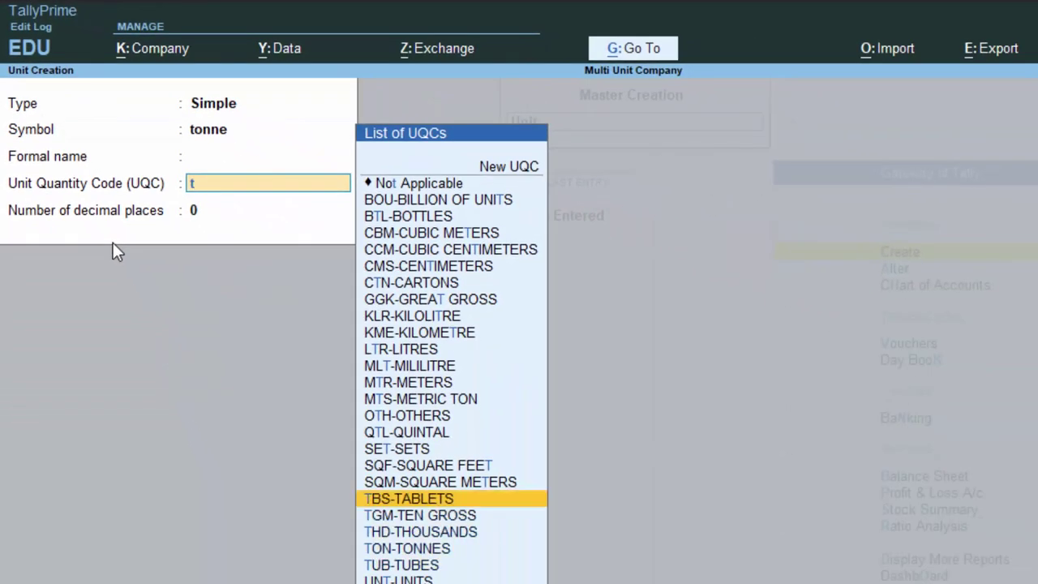
key(Down)
key(Down)
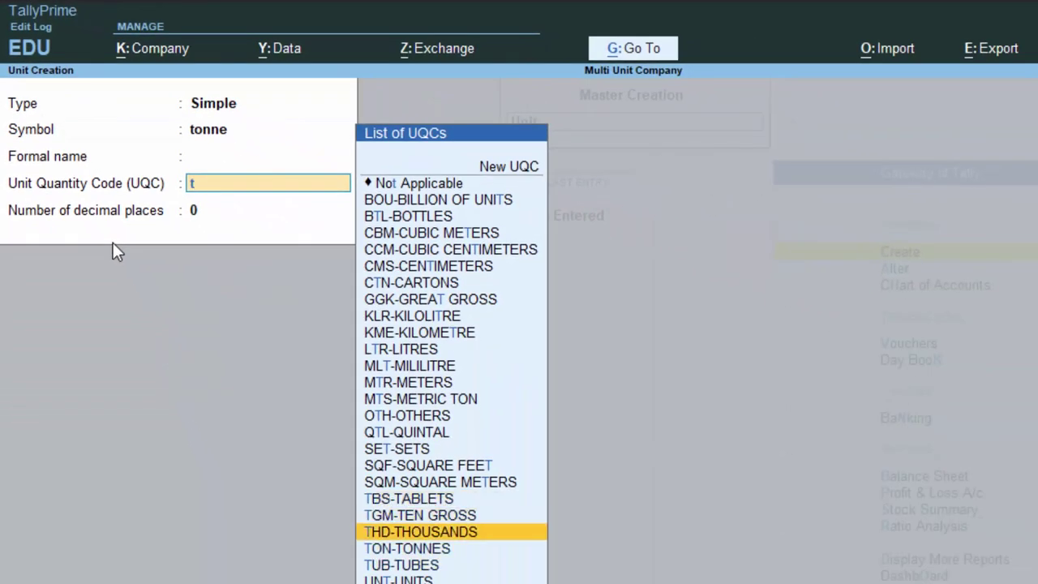
key(Down)
key(Return)
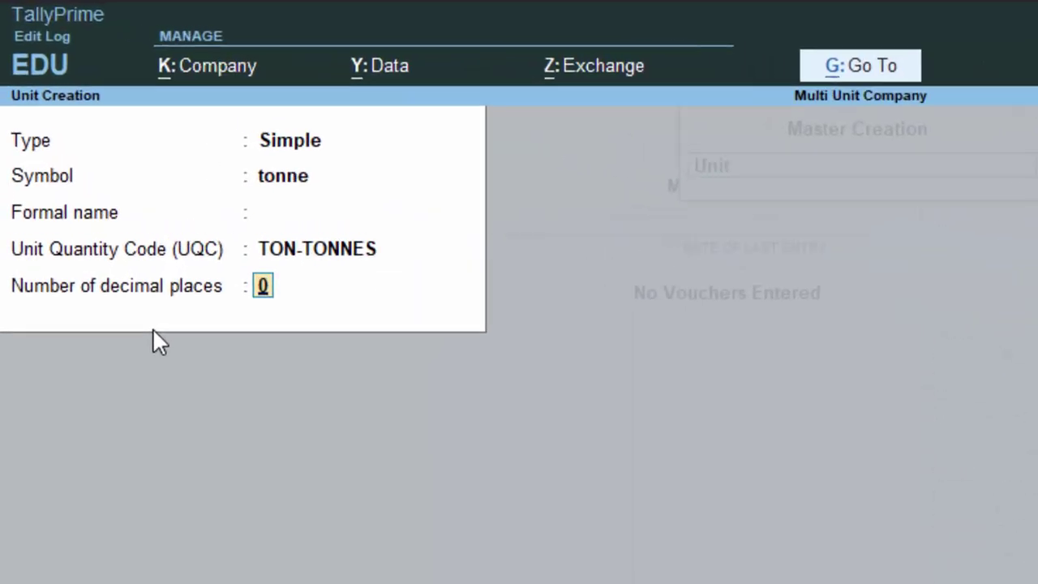
text(3)
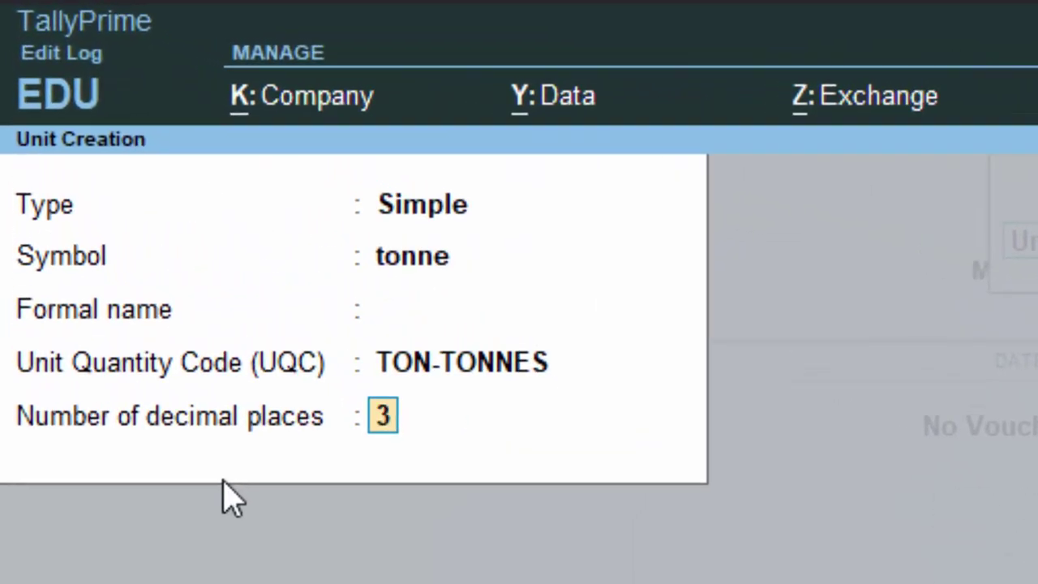
key(Return)
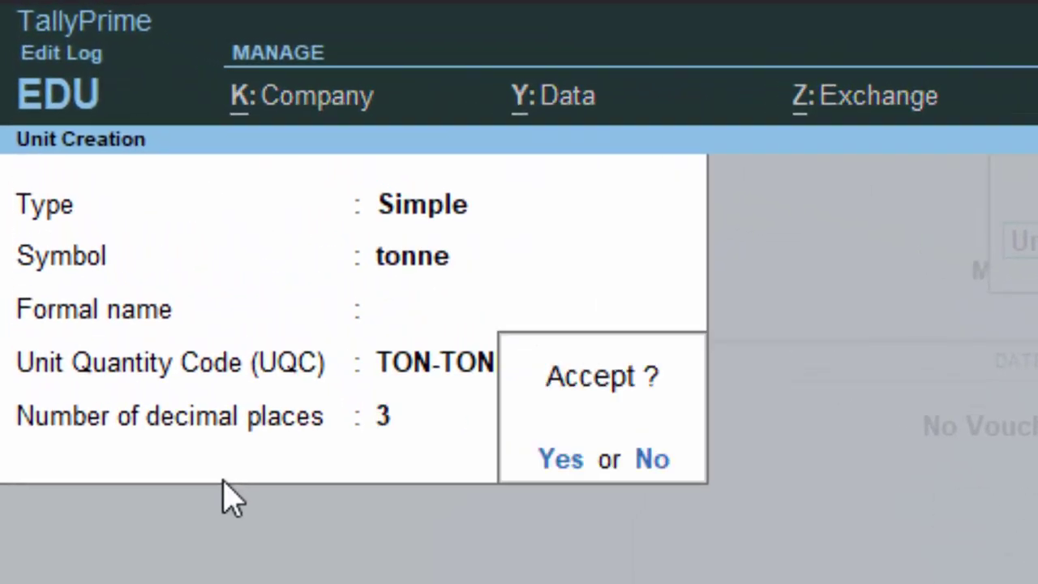
key(Return)
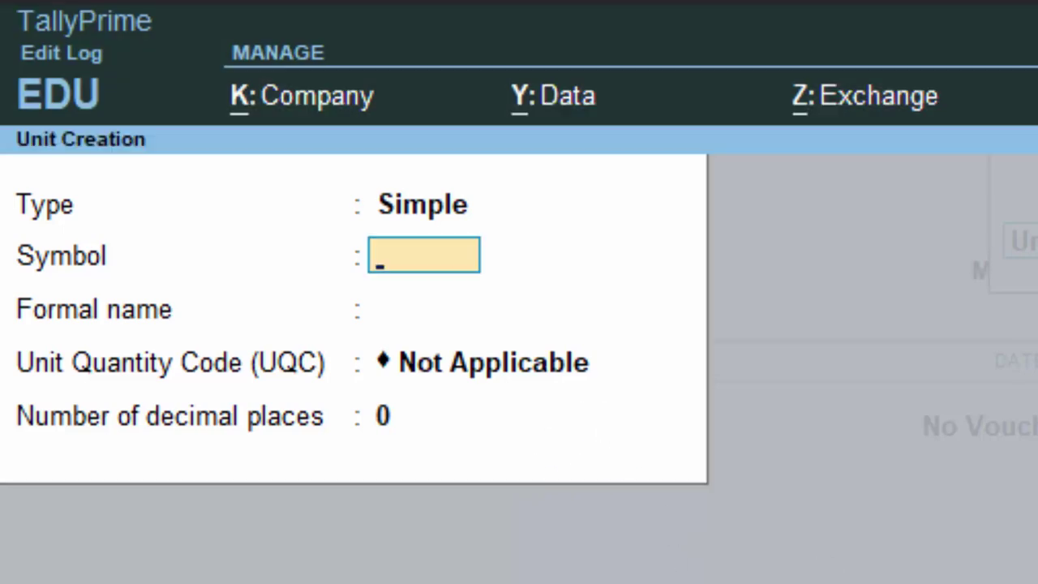
Quit Unit Creation and start a new stock item
key(Escape)
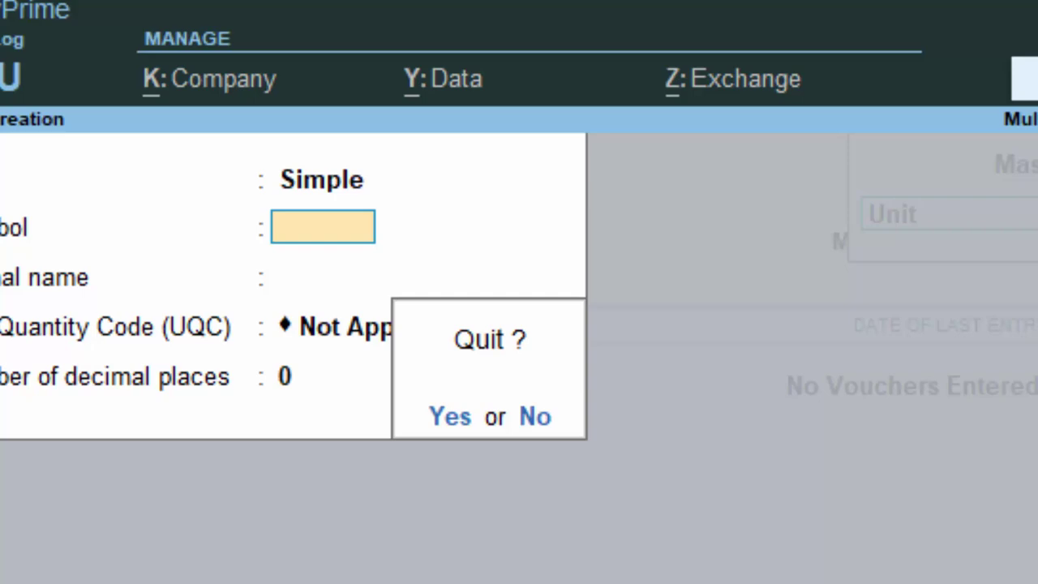
key(y)
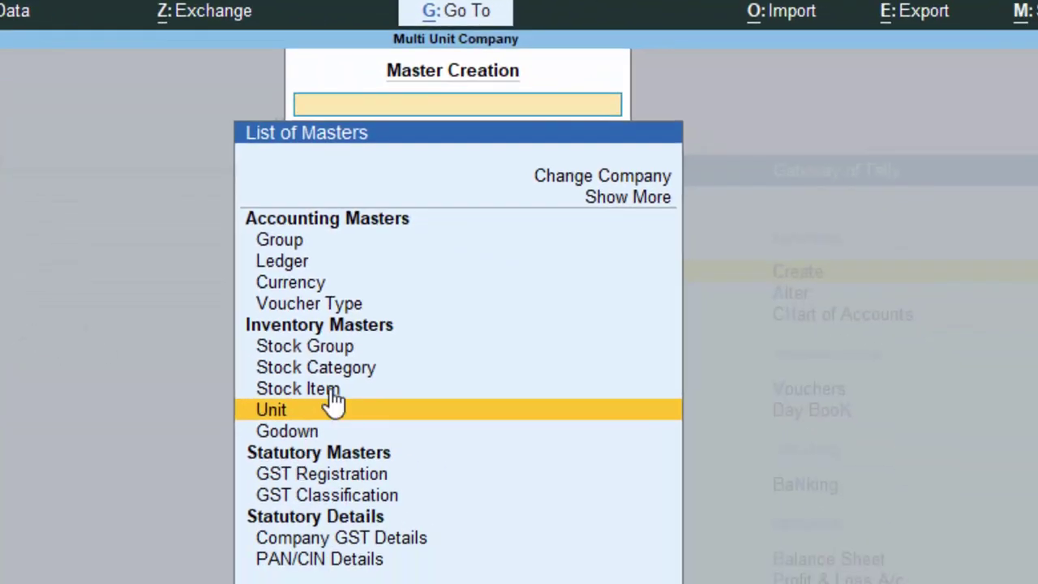
click(333, 392)
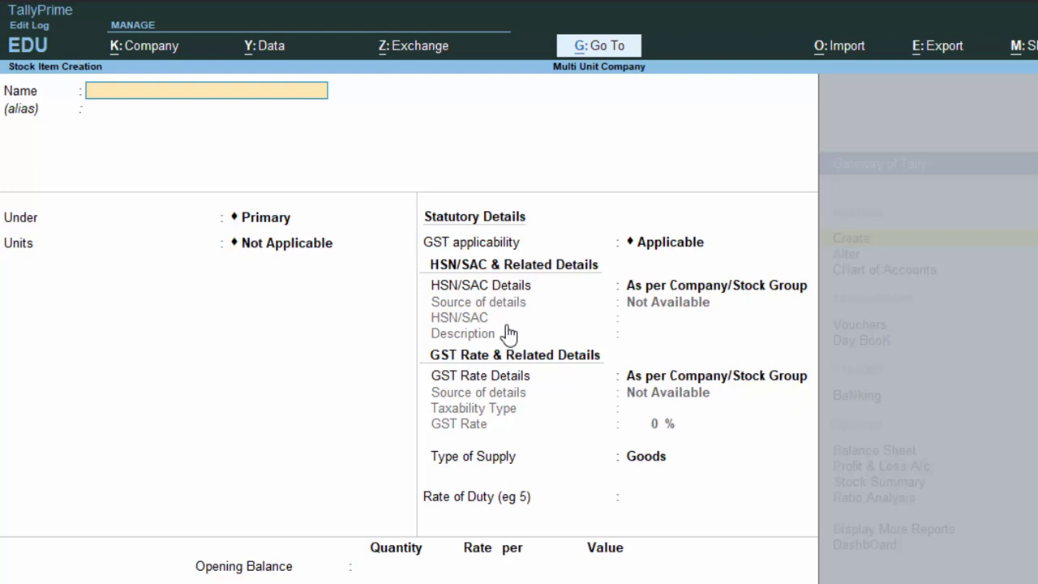
Turn on Use Alternate Units in the stock item configuration with all options shown
key(F12)
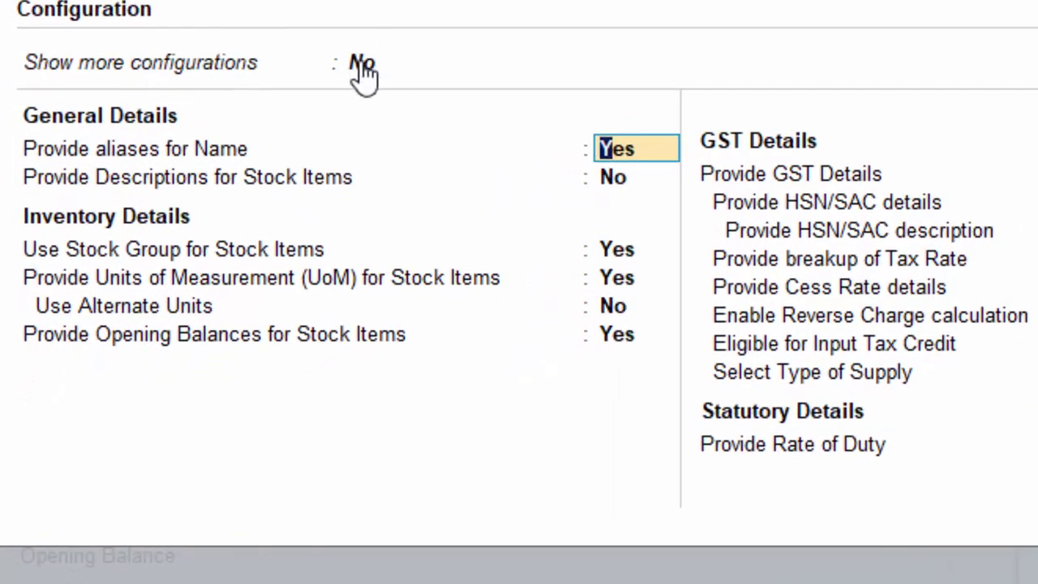
click(365, 65)
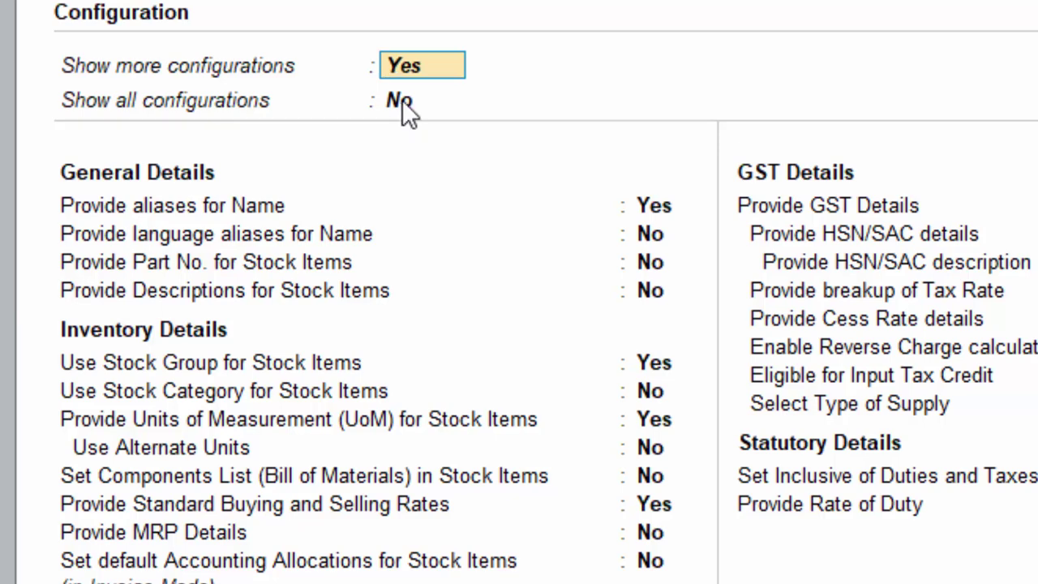
click(400, 104)
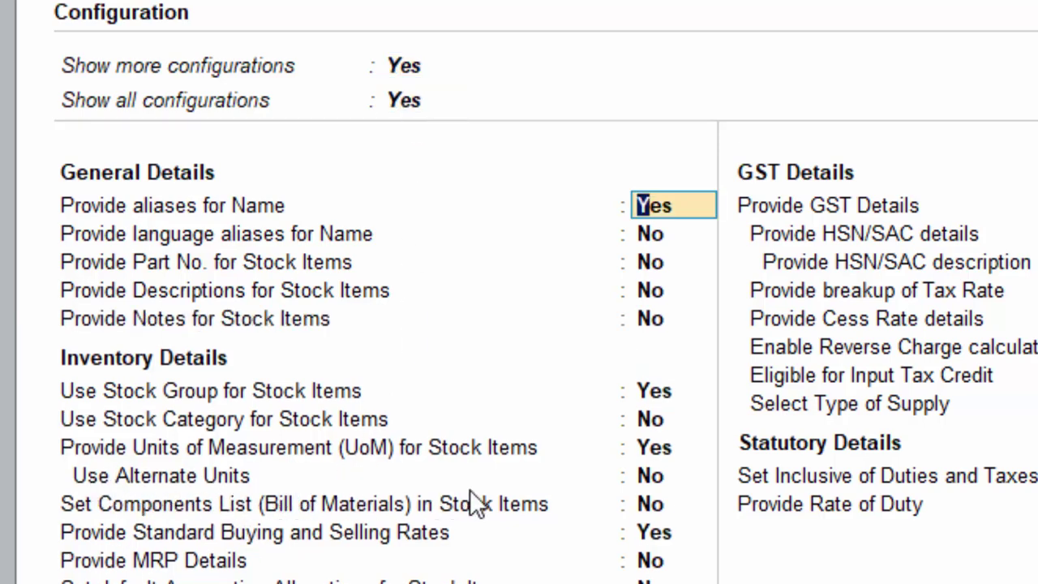
click(656, 475)
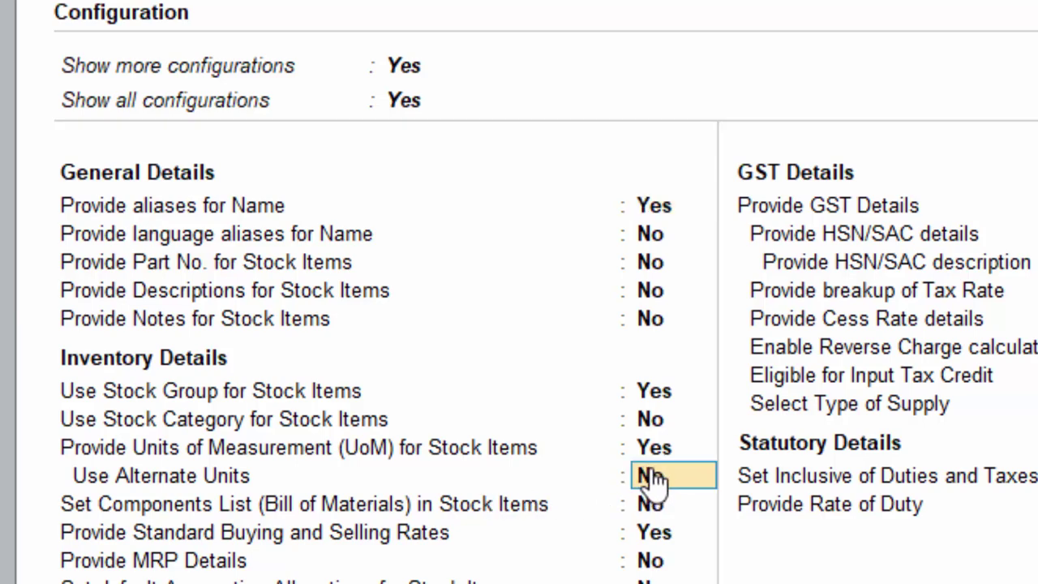
key(y)
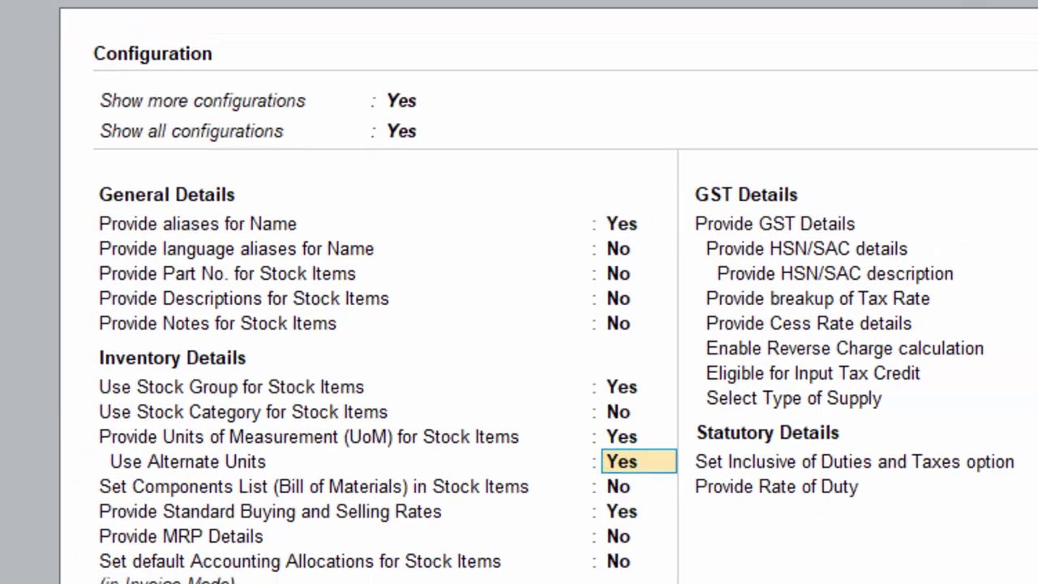
key(ctrl+a)
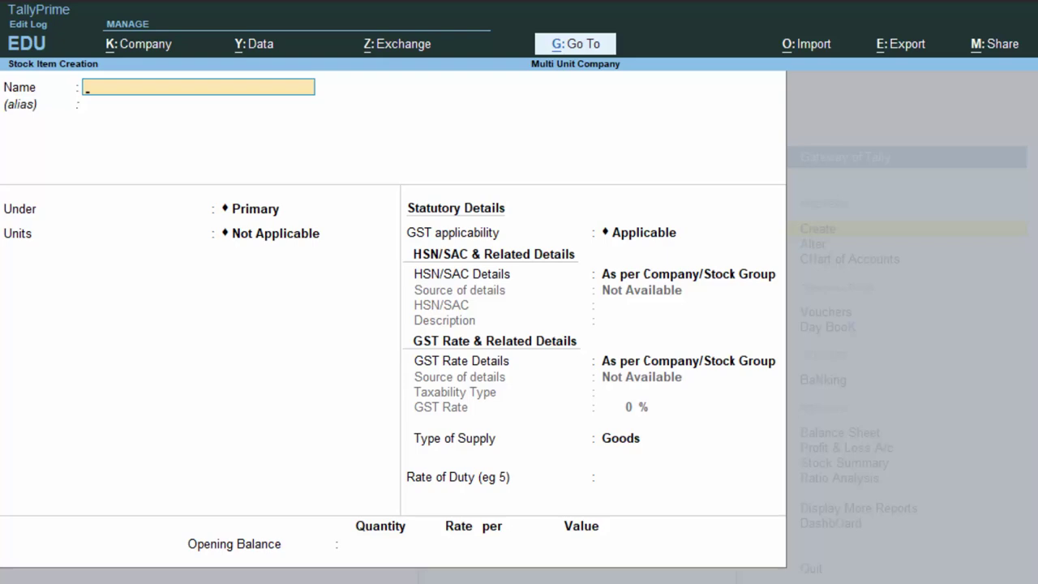
key(alt+c)
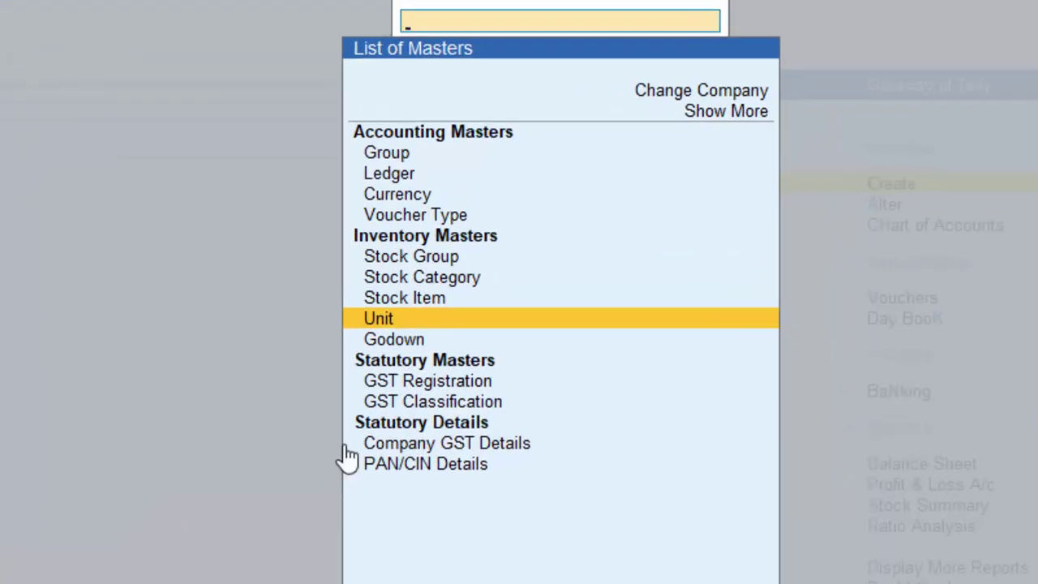
Save compound unit: first unit tonne, conversion 10, second unit qty; then exit unit creation
key(Return)
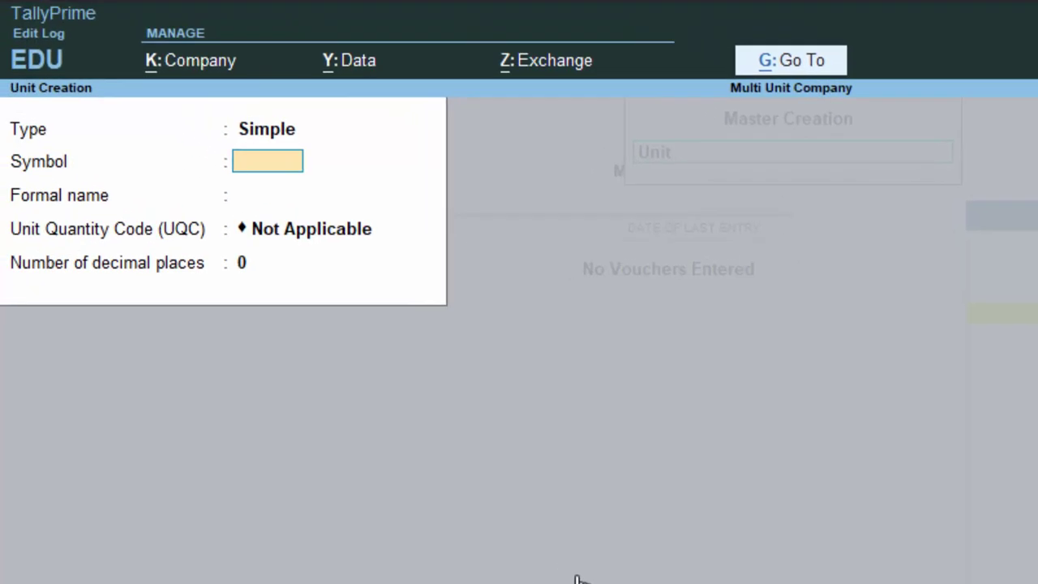
key(Up)
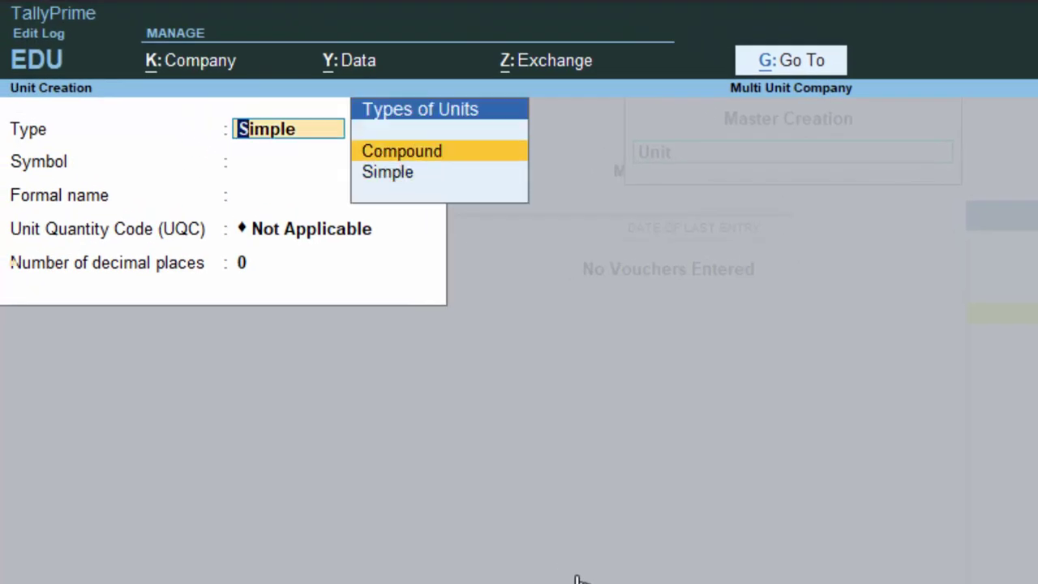
key(Return)
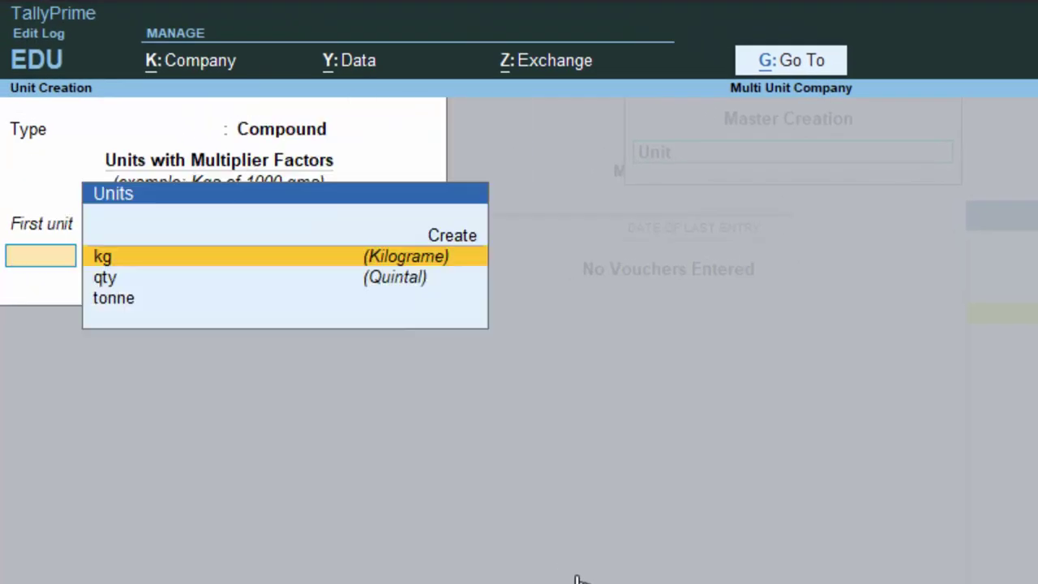
key(Down)
key(Down)
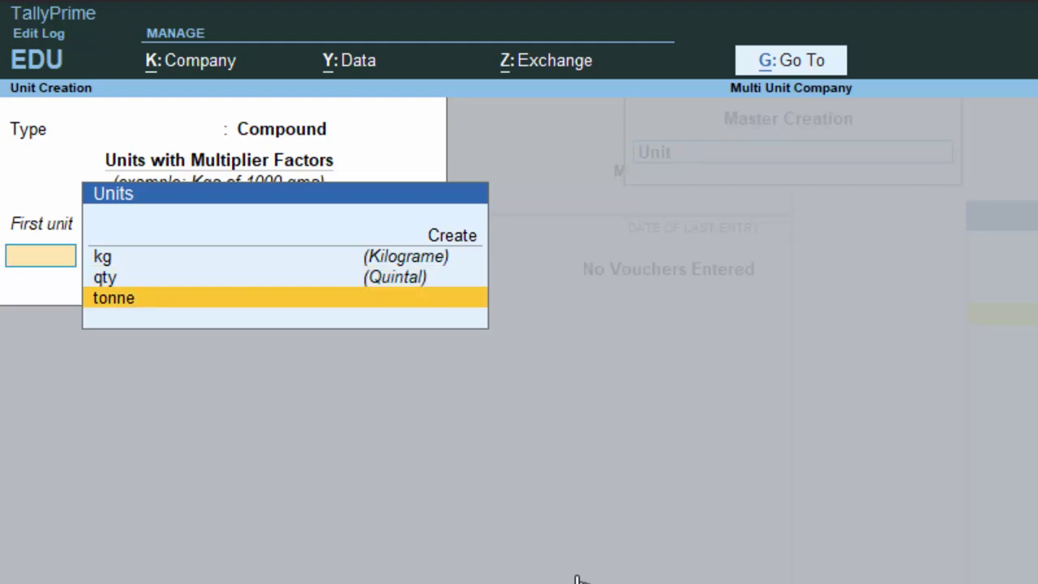
key(Return)
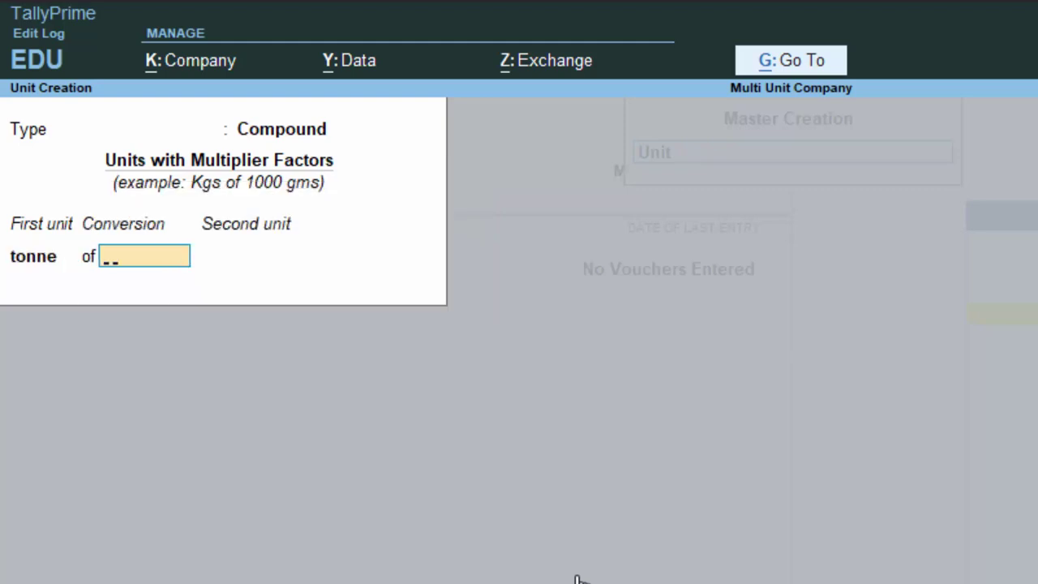
text(10)
key(Return)
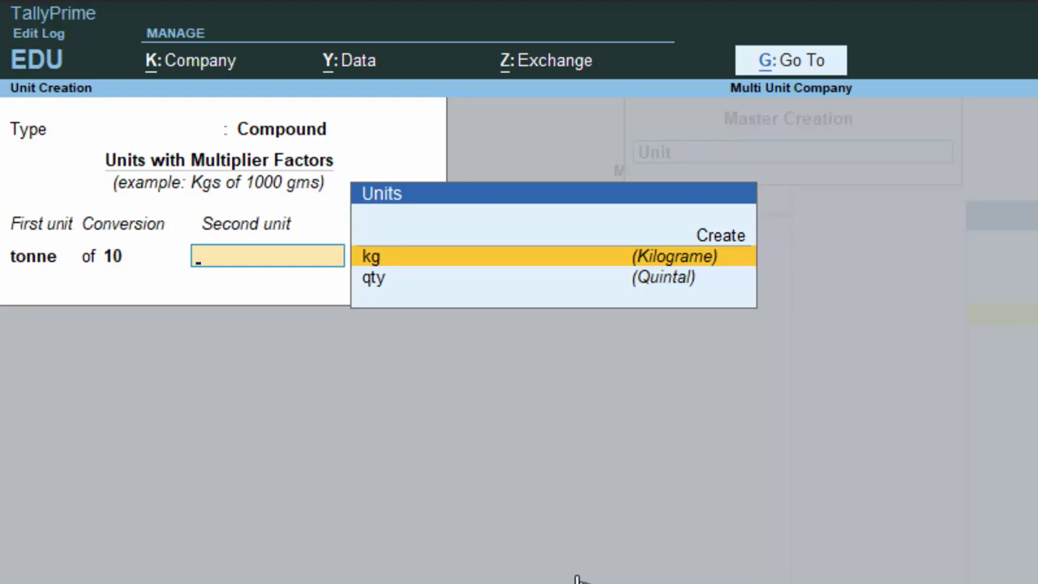
key(Down)
key(Return)
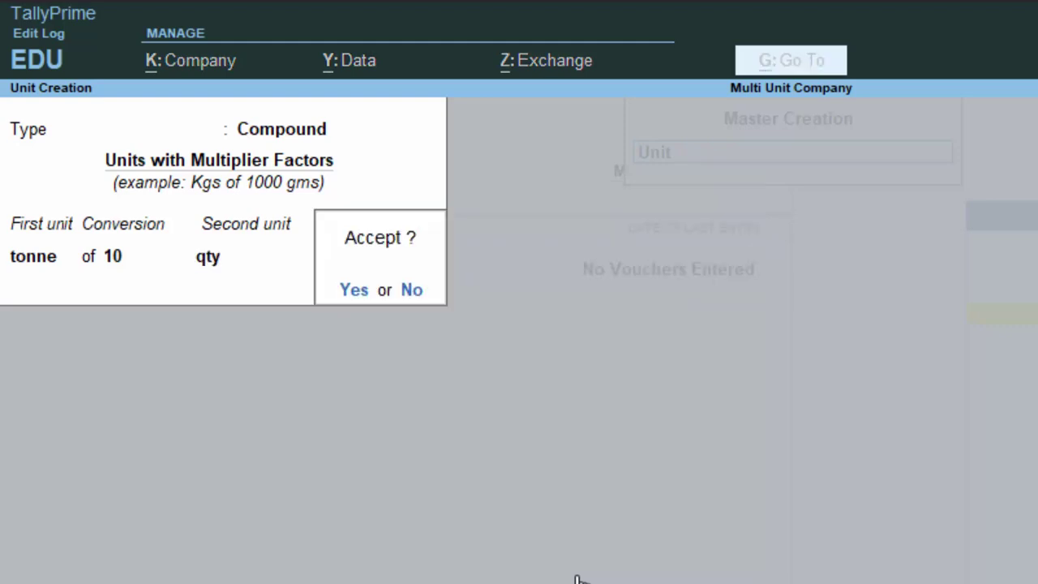
key(Return)
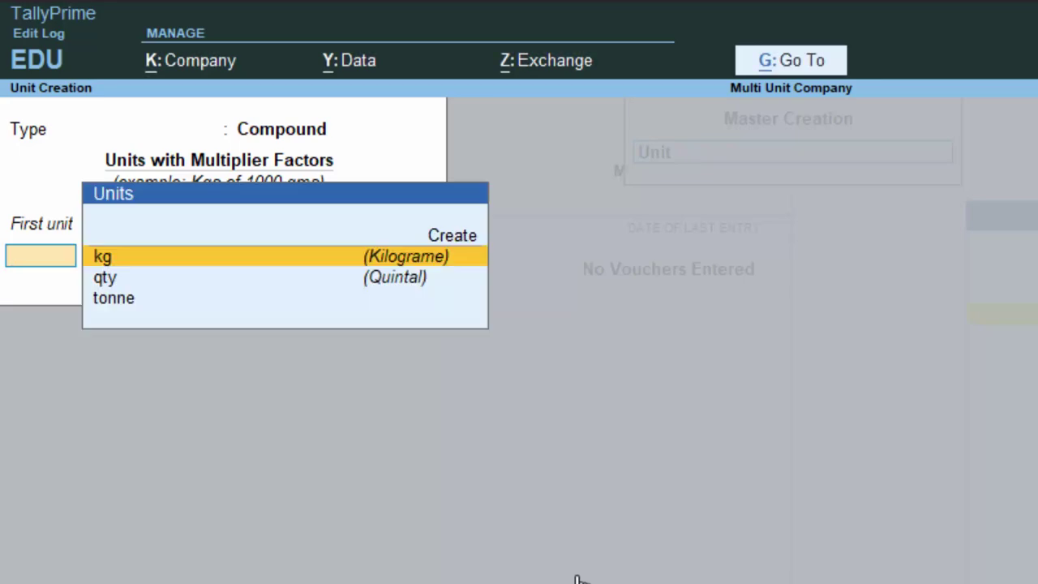
key(Escape)
key(Return)
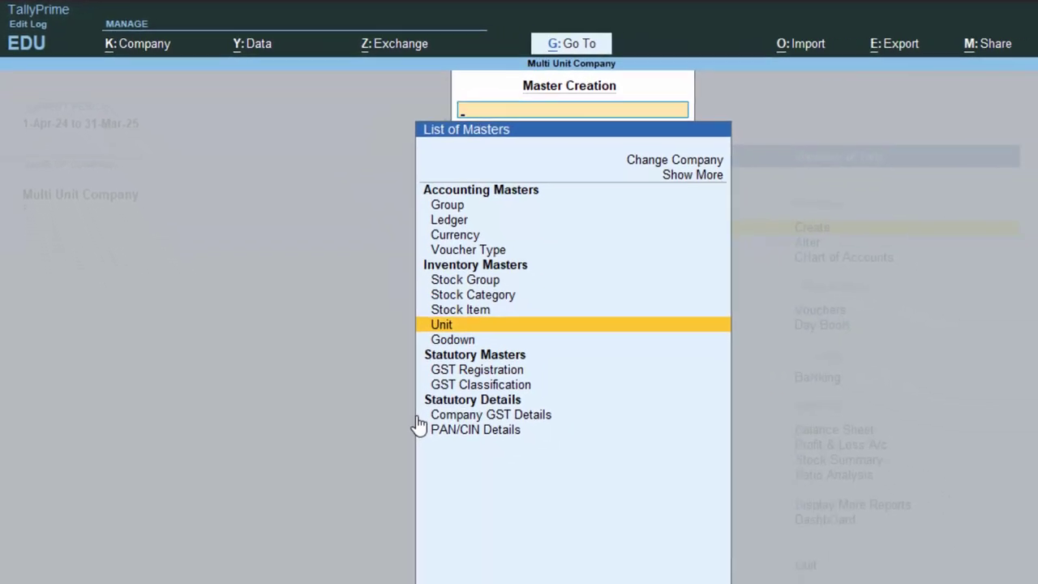
Leave unit creation and start a new stock item from the List of Masters
key(Escape)
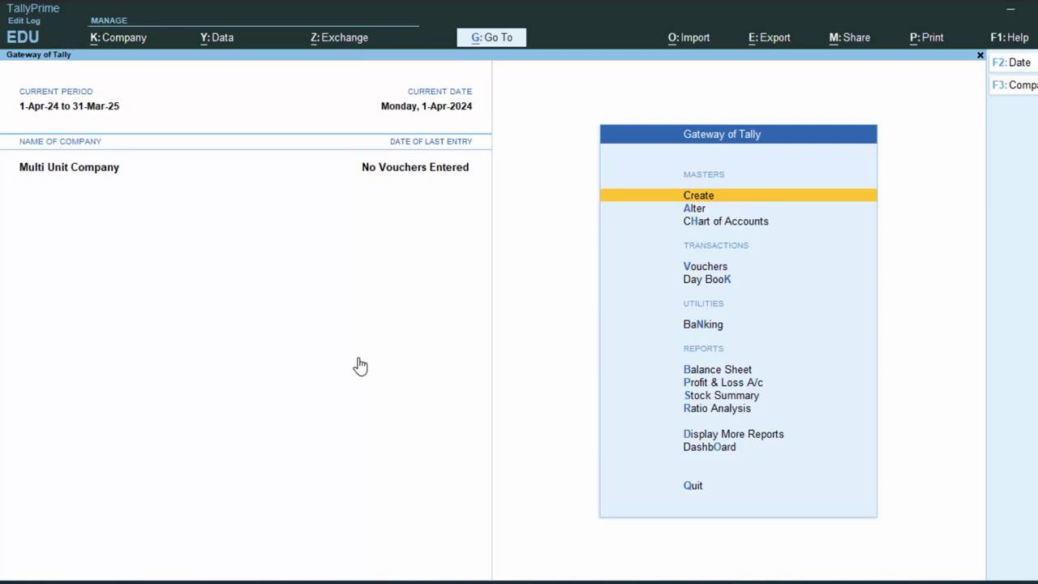
key(Return)
key(Down)
key(Down)
key(Down)
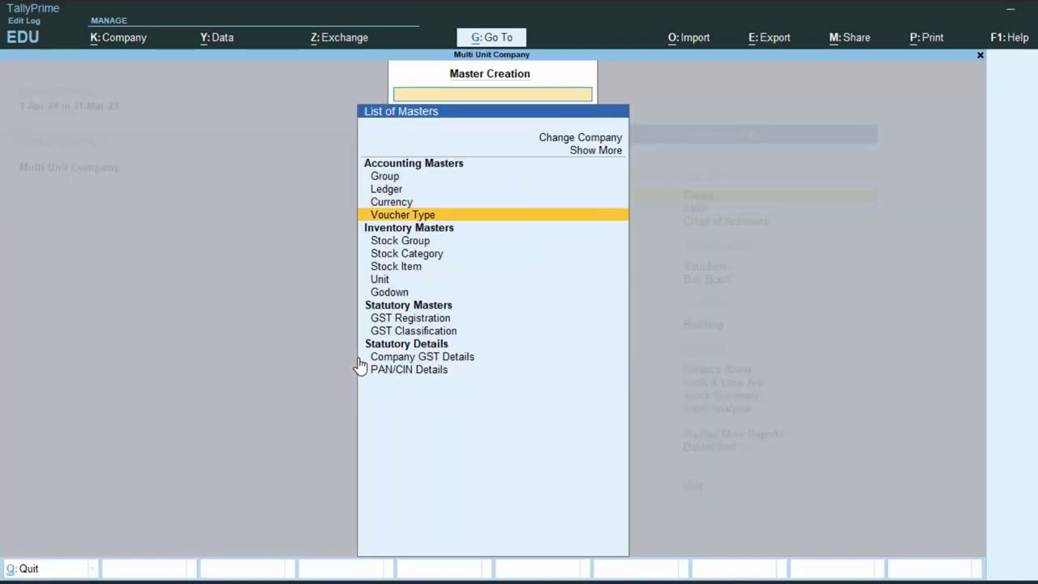
key(Down)
key(Down)
key(Down)
key(Return)
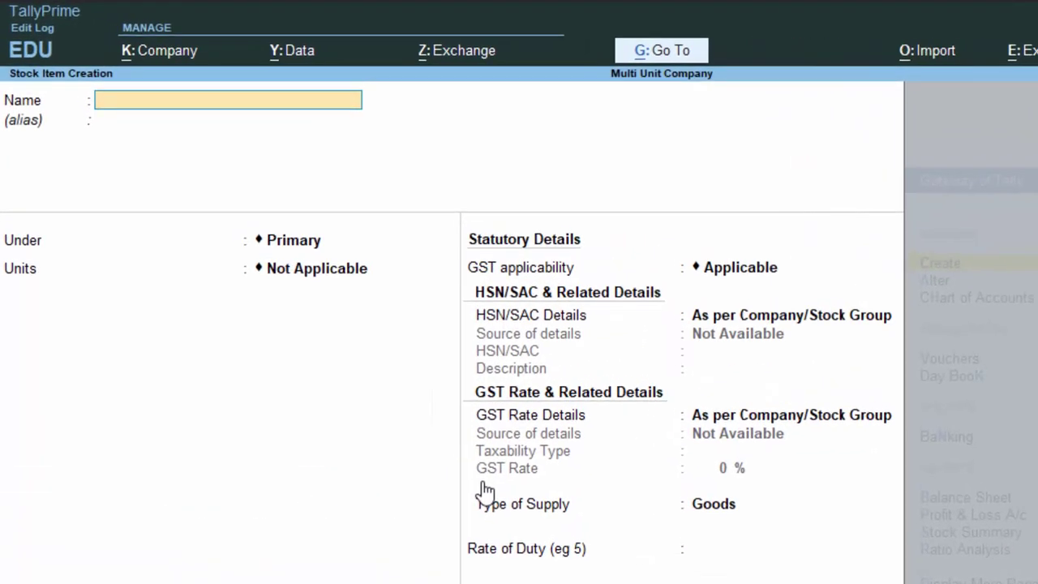
Name the stock item Pulse with kg as its unit
text(Pulse)
key(Return)
key(Return)
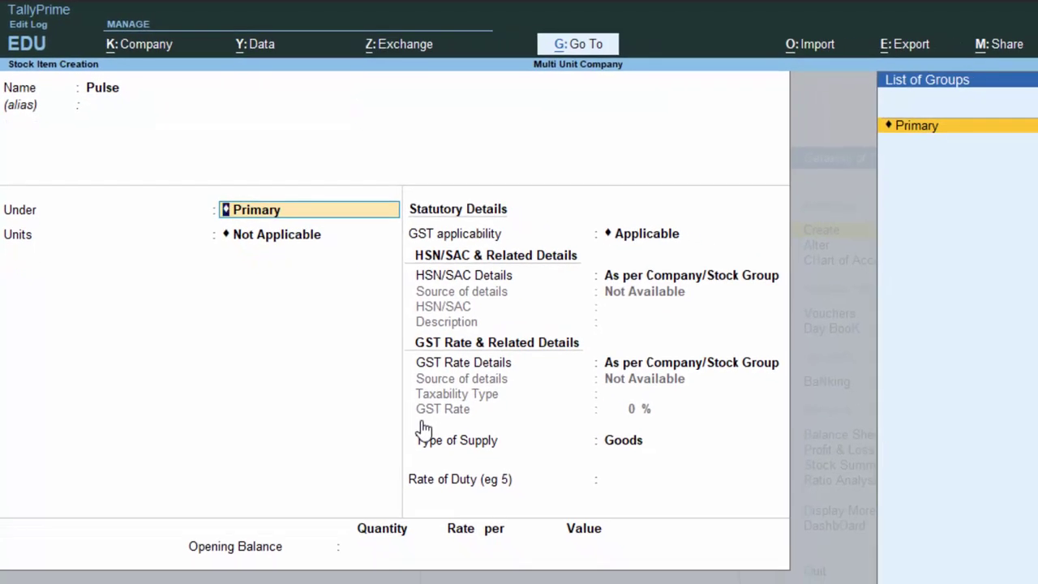
key(Return)
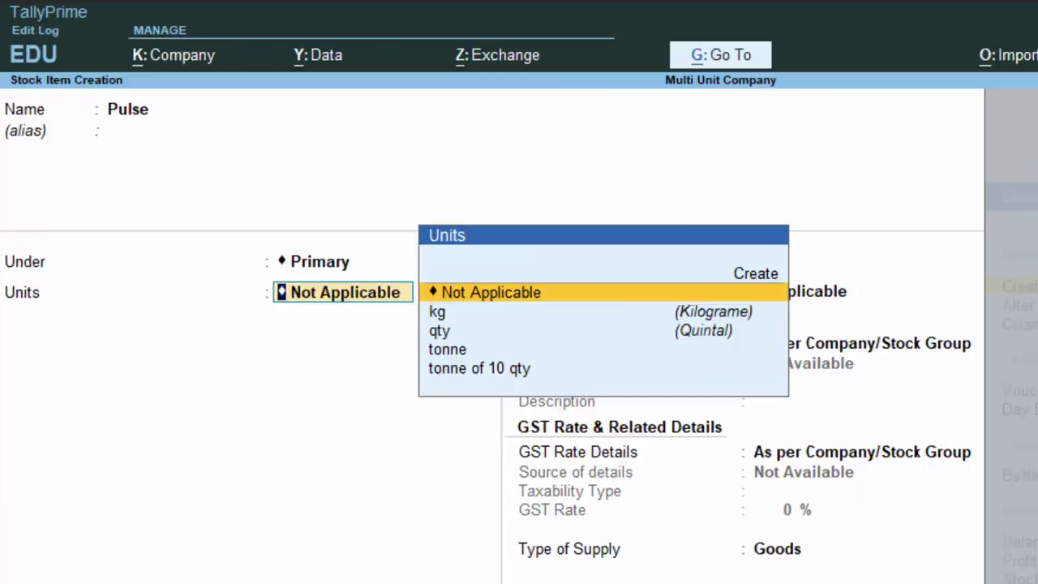
key(Down)
key(Return)
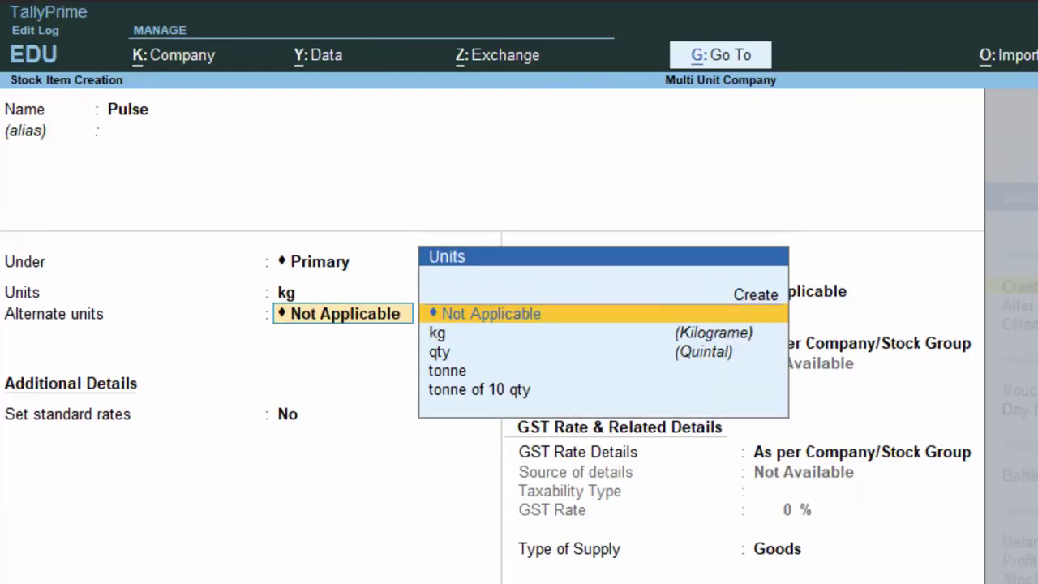
Set the alternate unit to tonne of 10 qty, with 1 qty equal to 100 kg
key(Down)
key(Down)
key(Down)
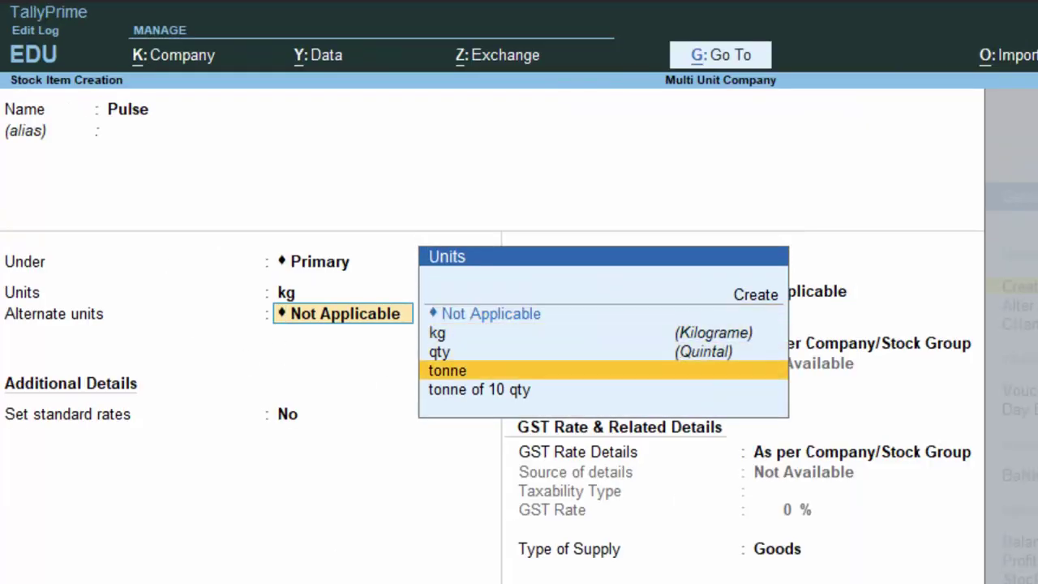
key(Down)
key(Return)
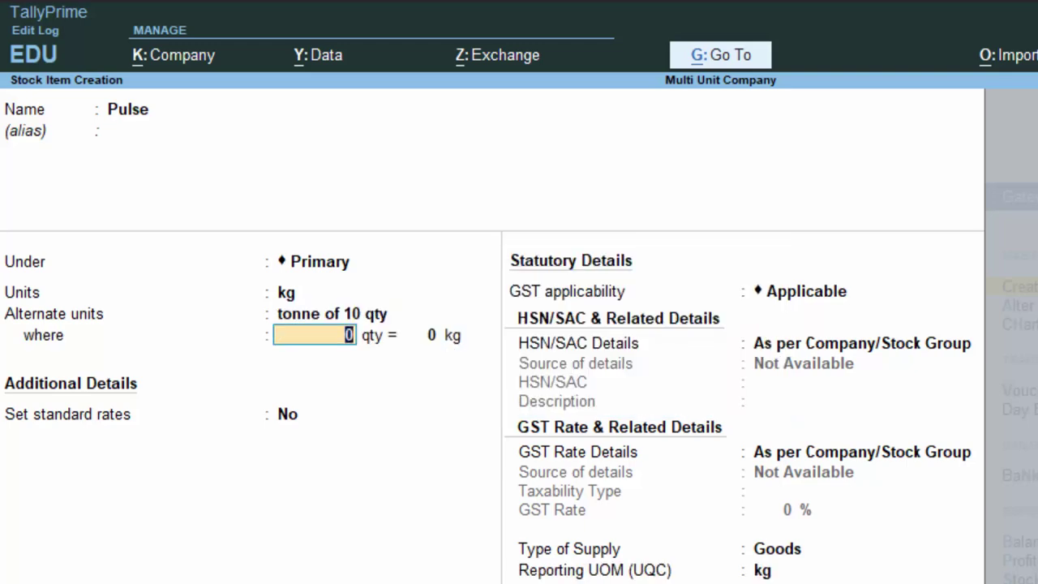
text(1)
key(Return)
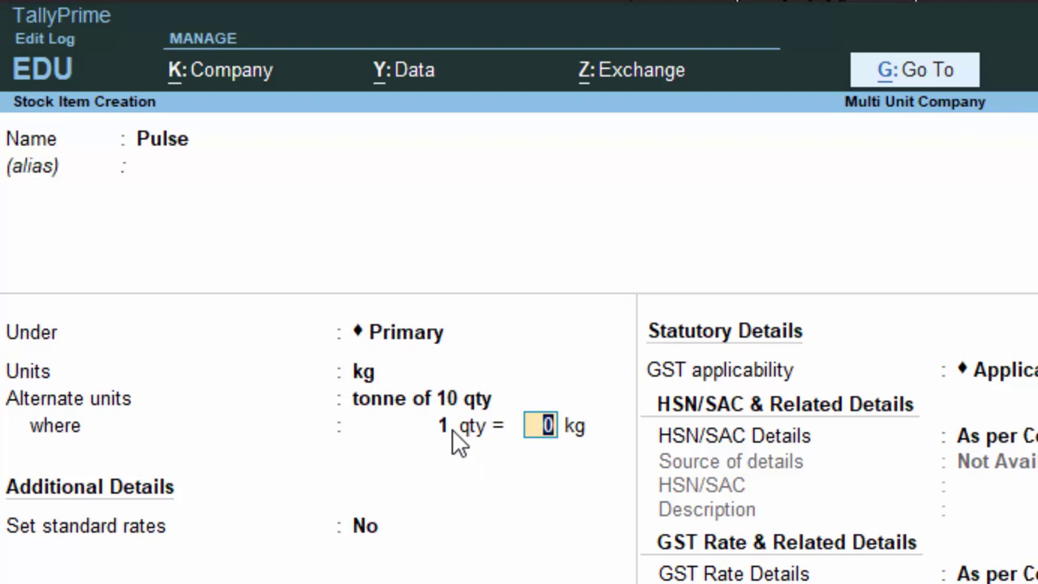
text(1)
text(00)
key(Return)
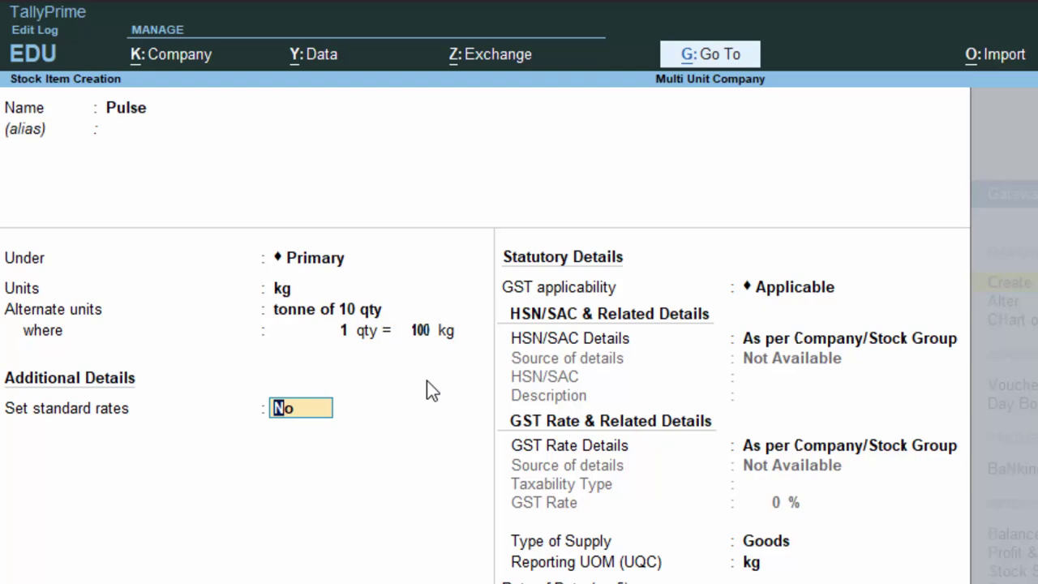
Keep the default GST details, save Pulse, and return to Gateway of Tally
key(Return)
key(Return)
key(Return)
key(Return)
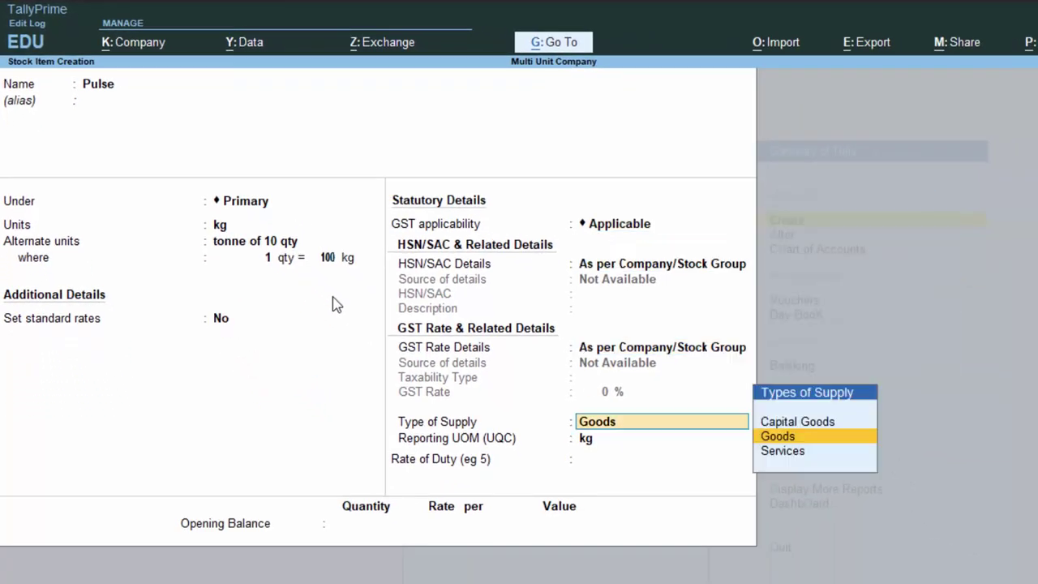
key(Return)
key(Return)
key(Return)
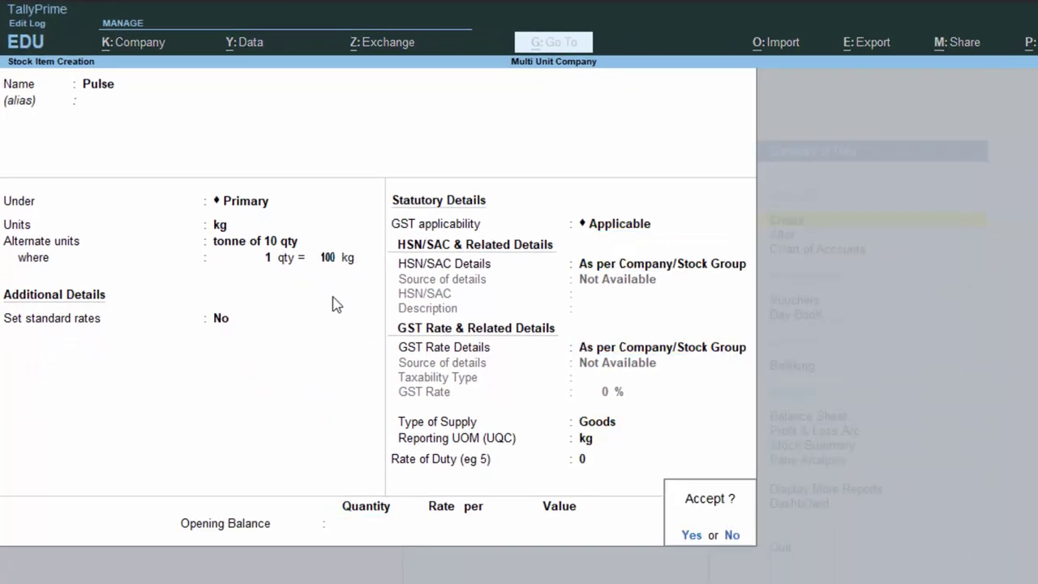
key(Return)
key(Escape)
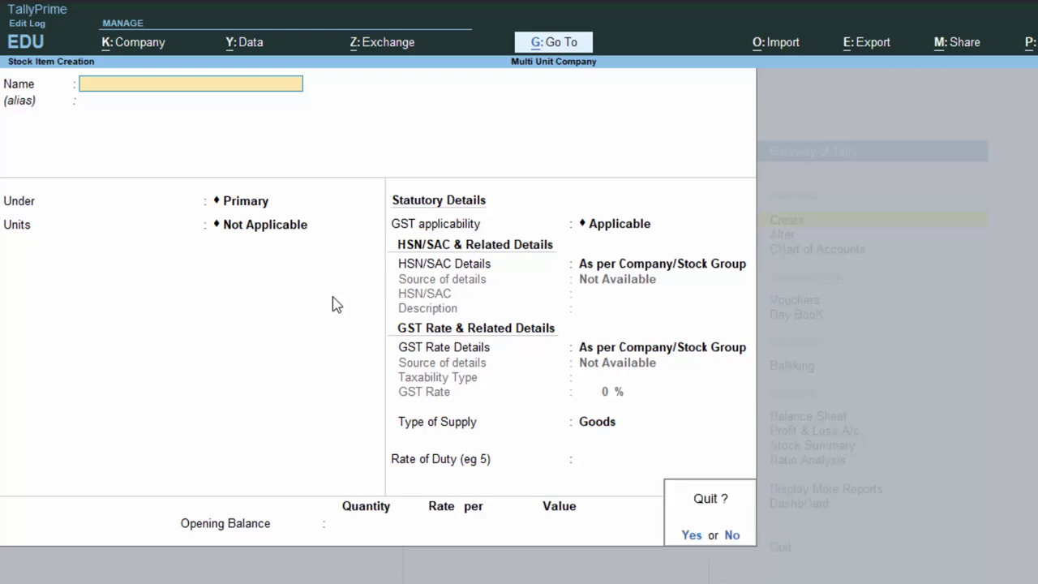
key(Return)
key(Escape)
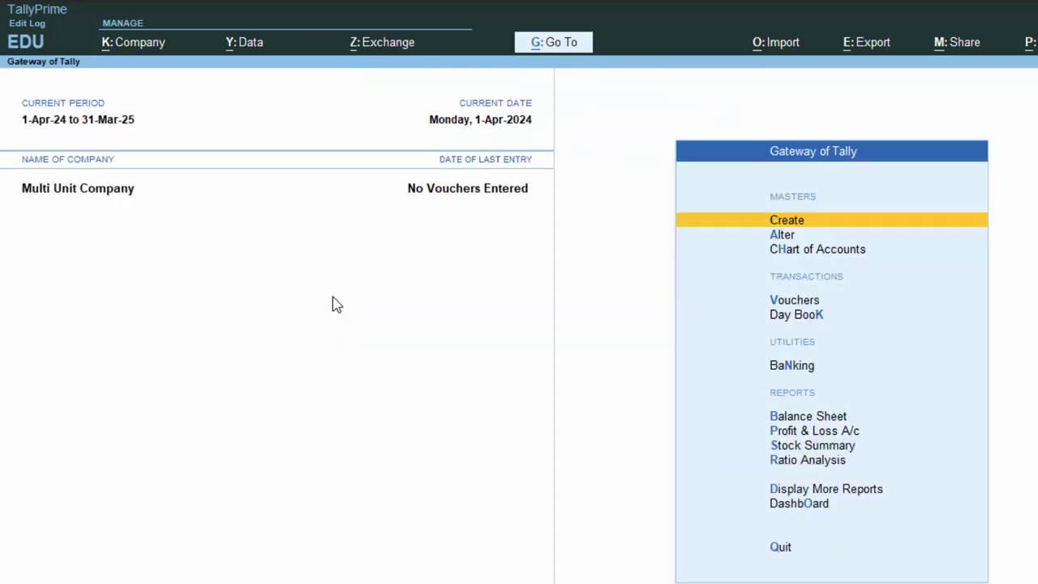
Start a Purchase voucher with supplier invoice number 46 dated 1-Apr-24
key(v)
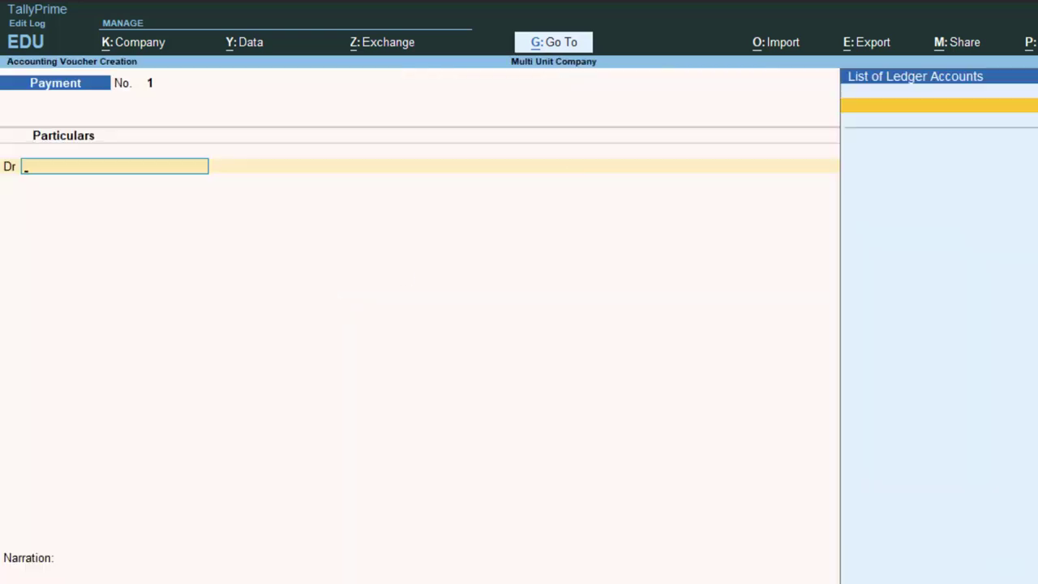
key(F9)
text(46)
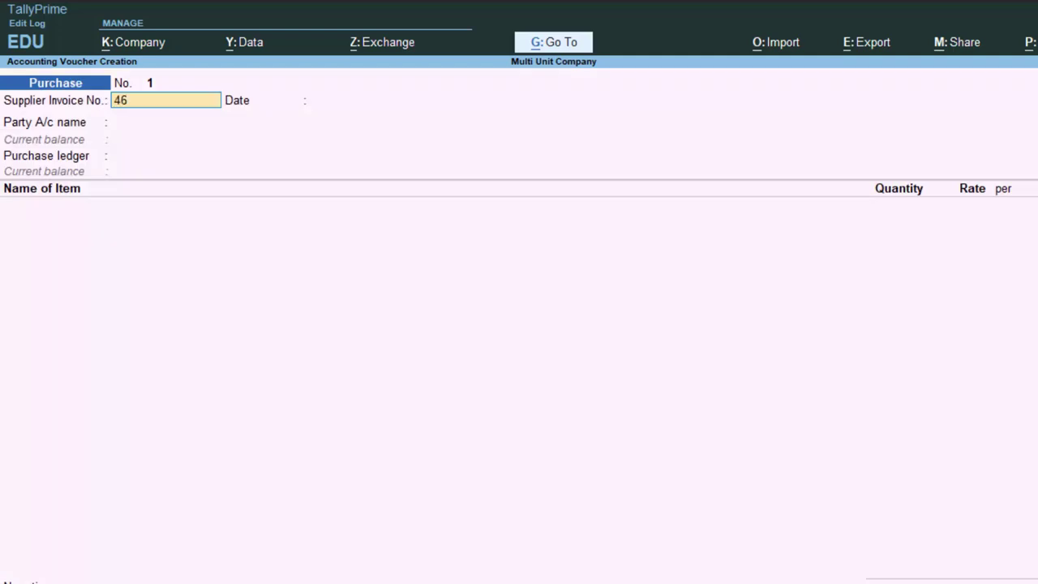
key(Return)
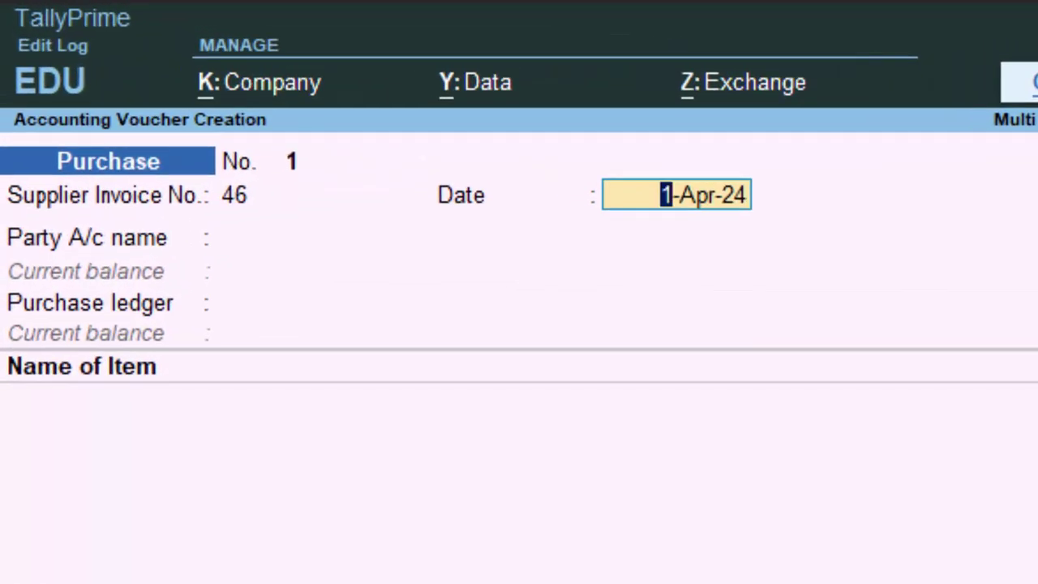
key(Return)
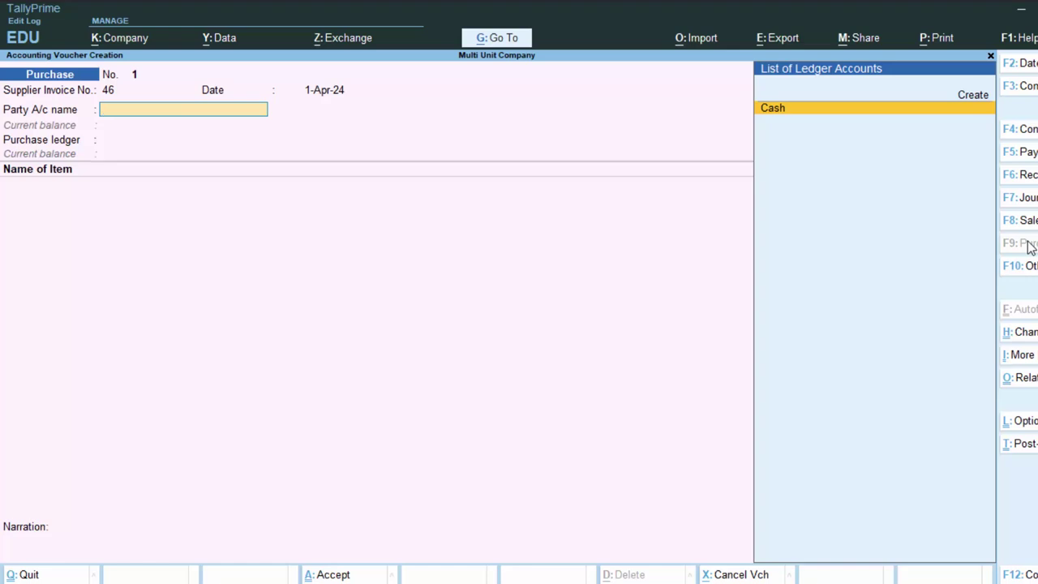
Choose Cash as the party, with Regular GST registration and the supplier's GSTIN
key(Return)
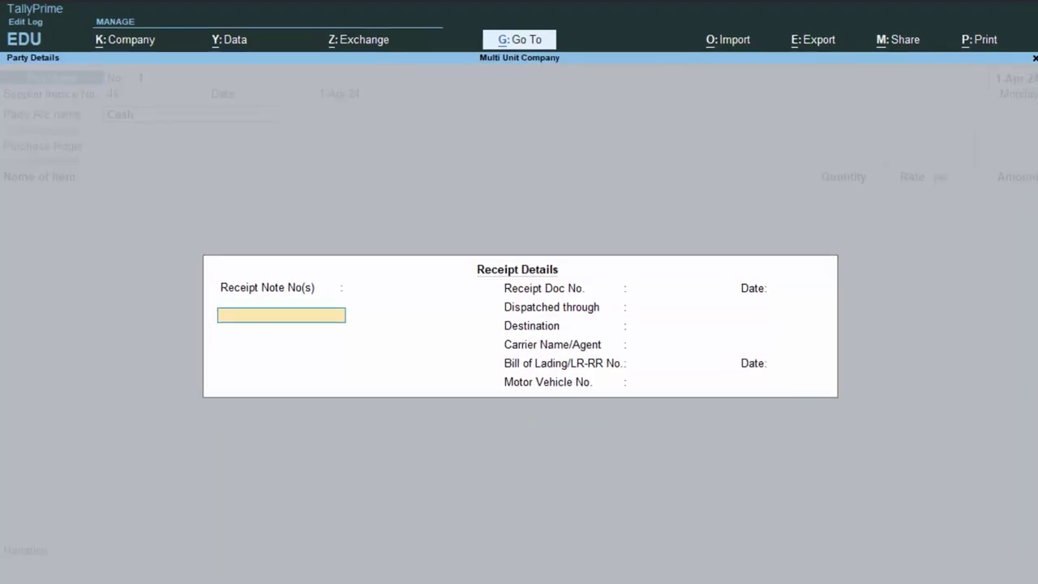
key(Return)
key(Return)
key(Return)
key(Return)
key(Return)
key(Return)
key(Return)
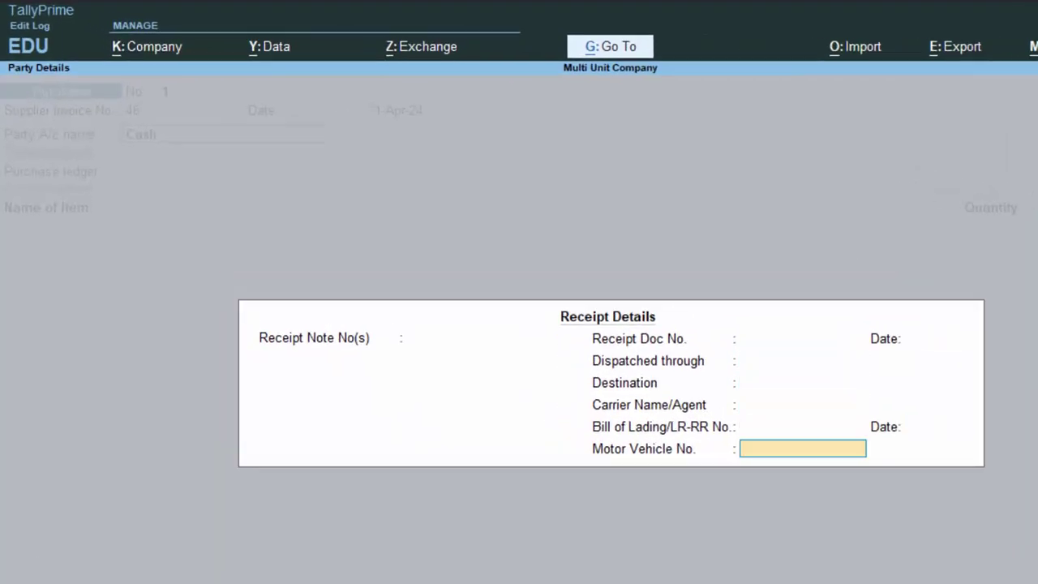
key(Return)
key(Return)
key(Return)
key(Return)
key(Up)
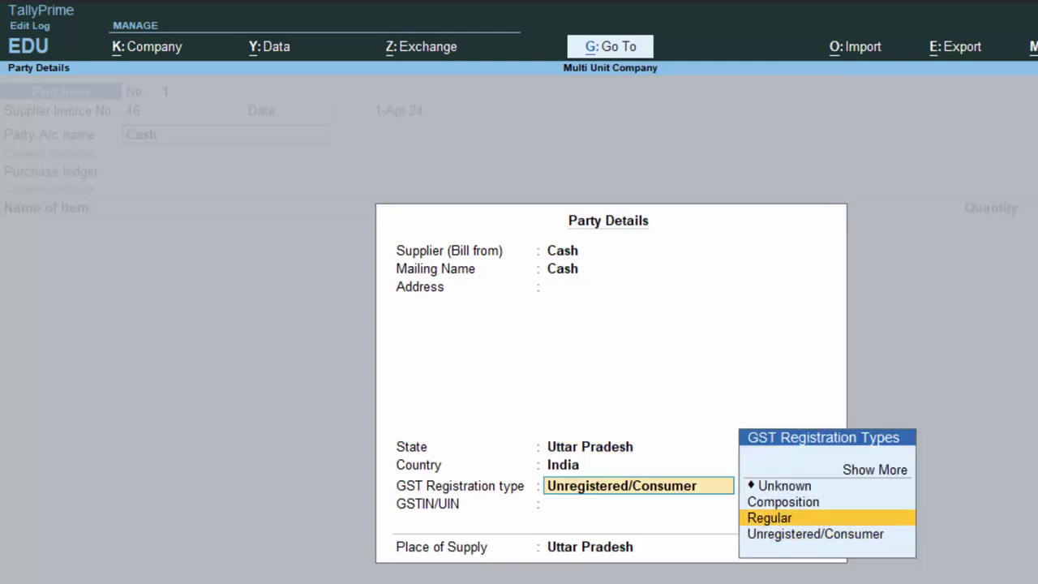
key(Return)
text(AAAA)
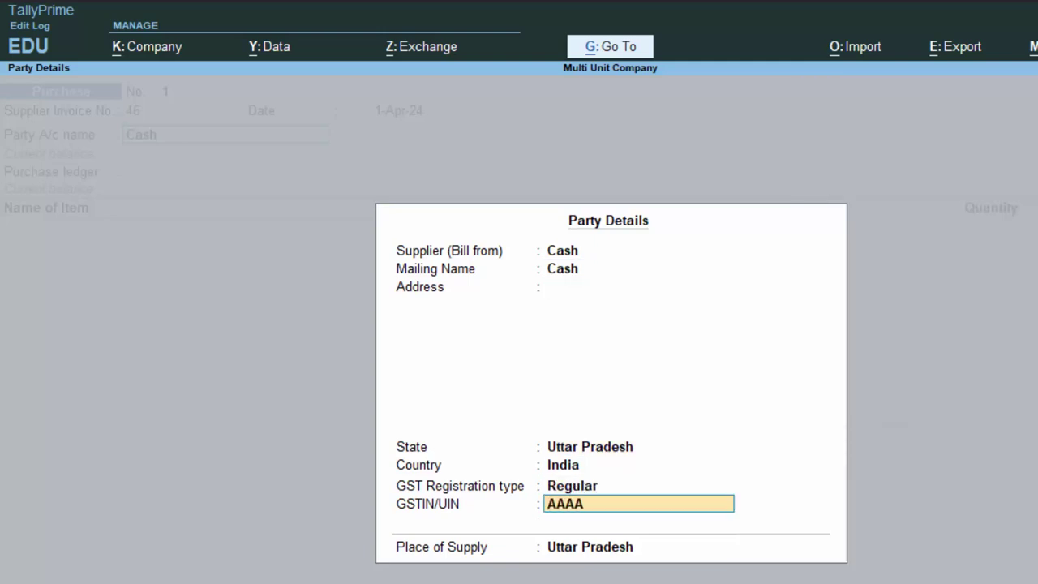
text(7687HJL)
key(Return)
key(Return)
Create and save a ledger named Purchase A/c under Purchase Accounts
key(alt+c)
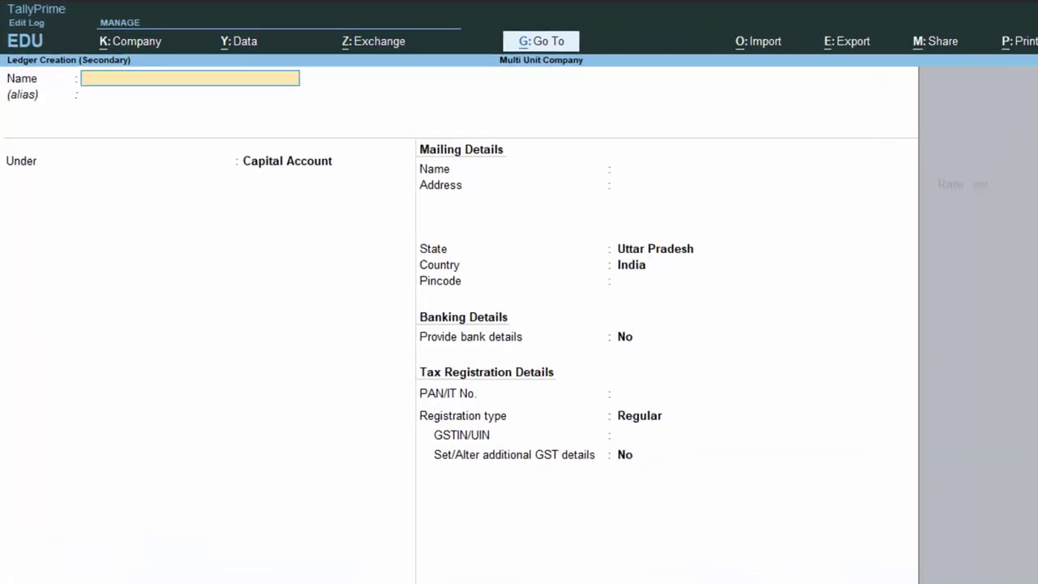
text(Purch)
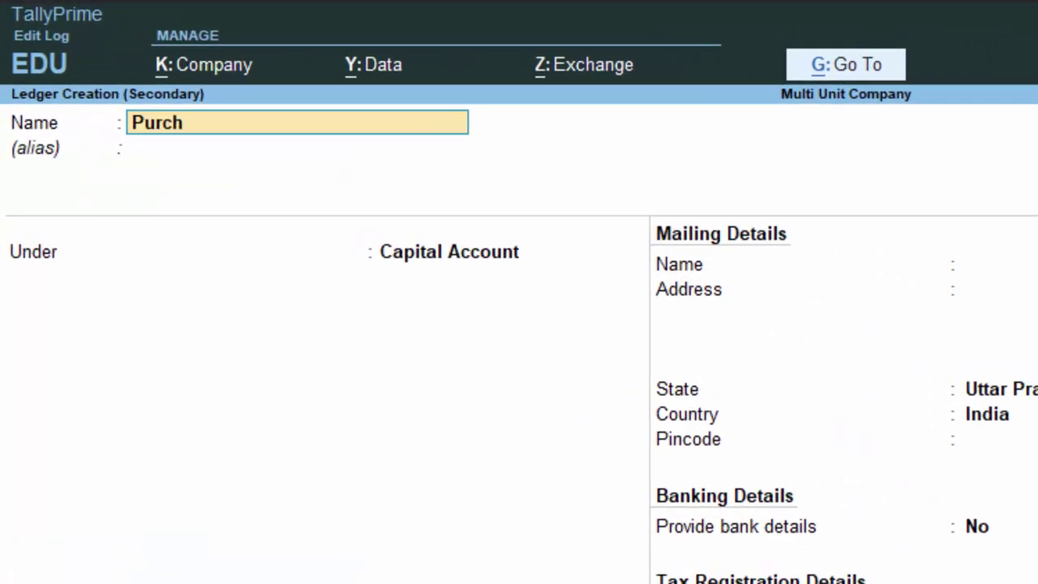
text(ae)
key(BackSpace)
key(BackSpace)
text(ase)
text( a/c)
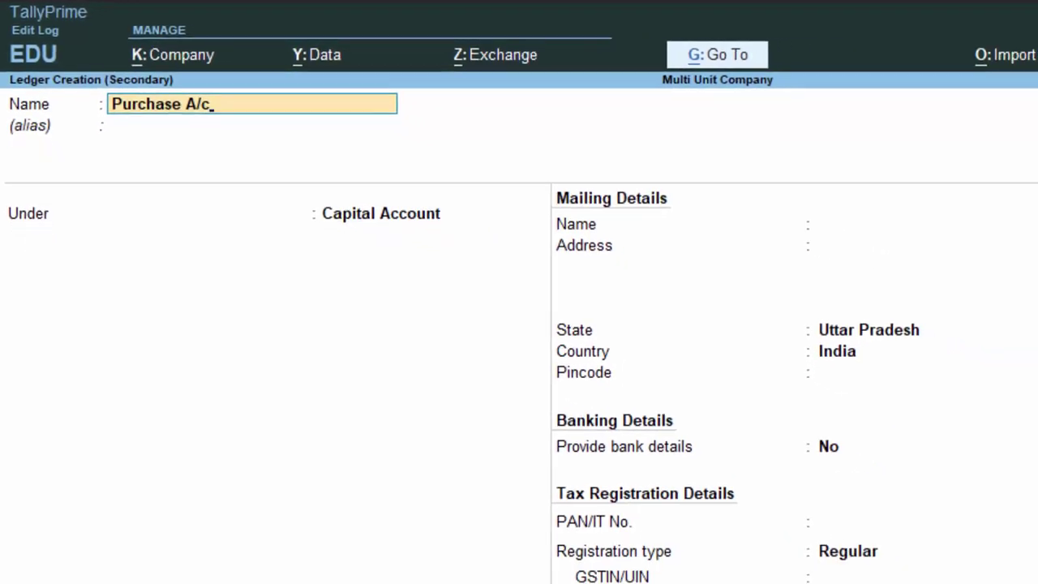
key(Return)
text(P)
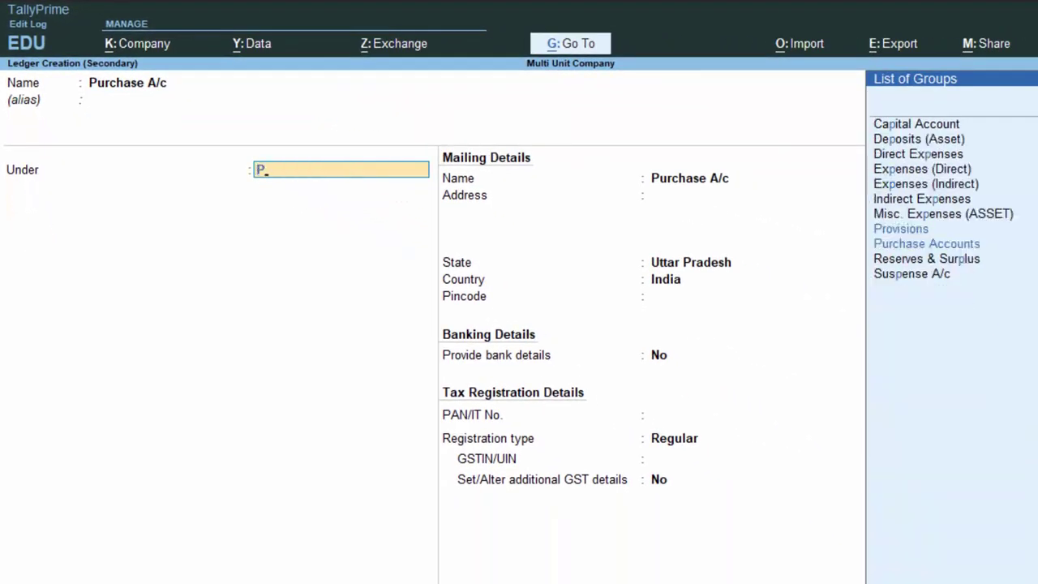
key(Down)
key(Return)
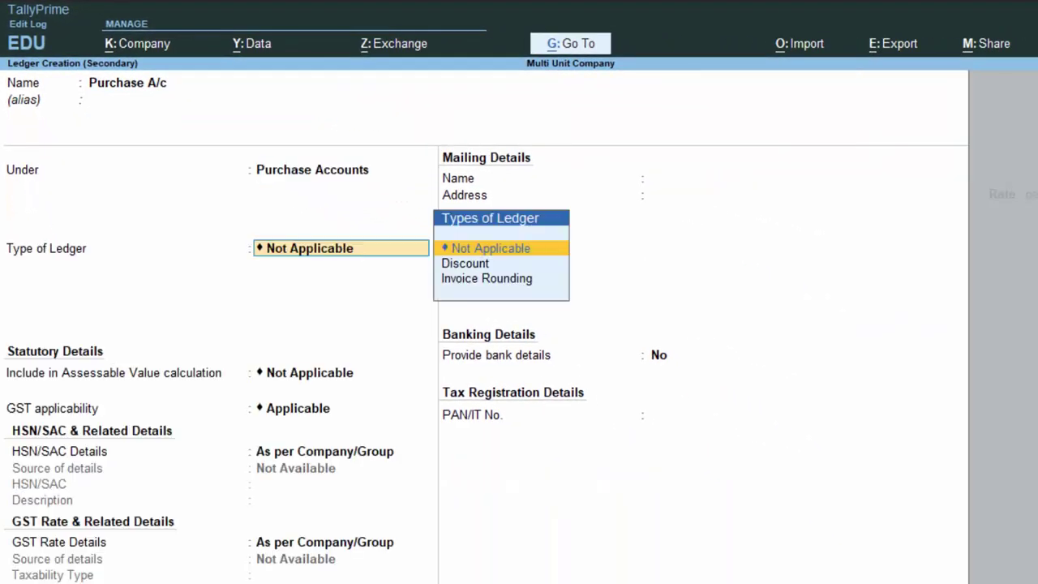
key(Return)
key(Return)
key(Return)
key(Return)
key(Return)
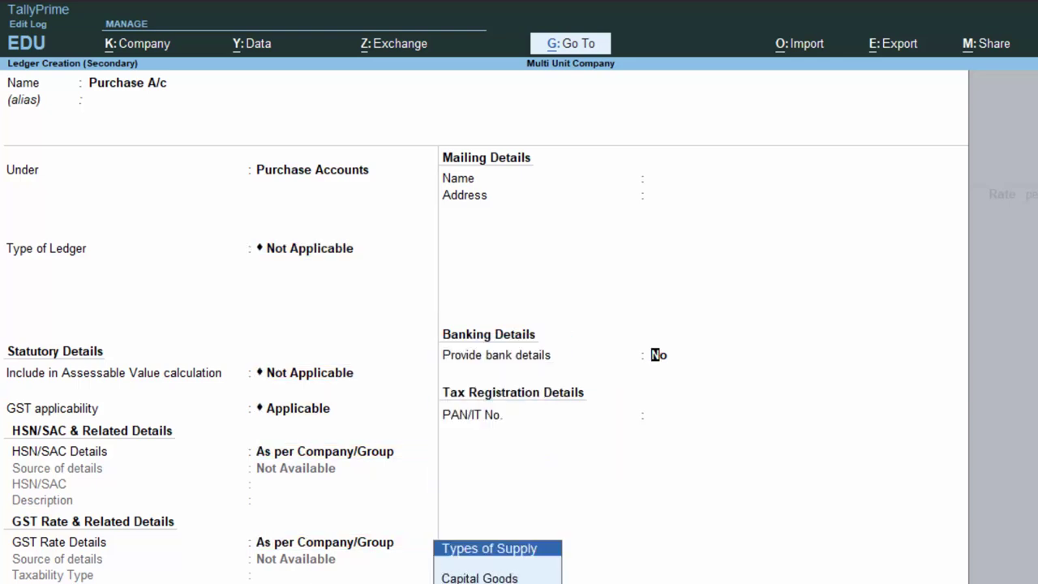
key(Return)
key(Return)
key(Return)
key(Return)
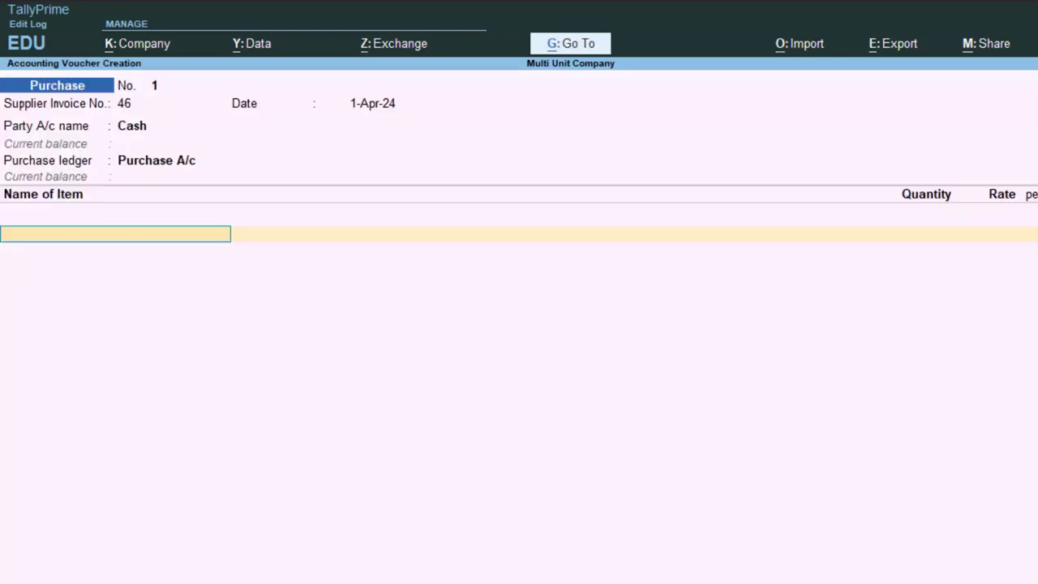
Add Pulse as the item with quantity 3 quintals, corrected from 2, giving 300 kg
text(P)
key(Return)
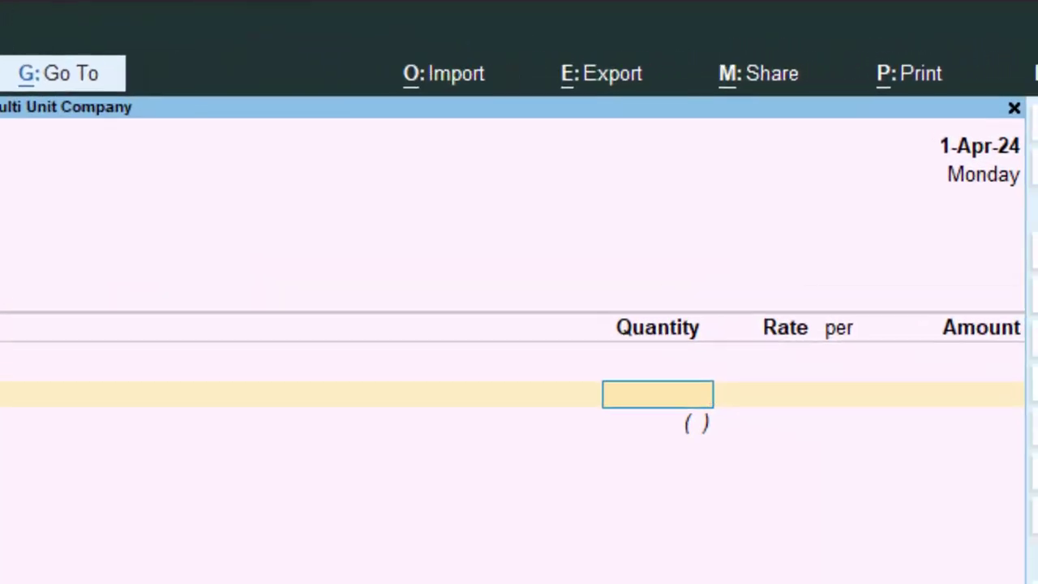
text(1 kg)
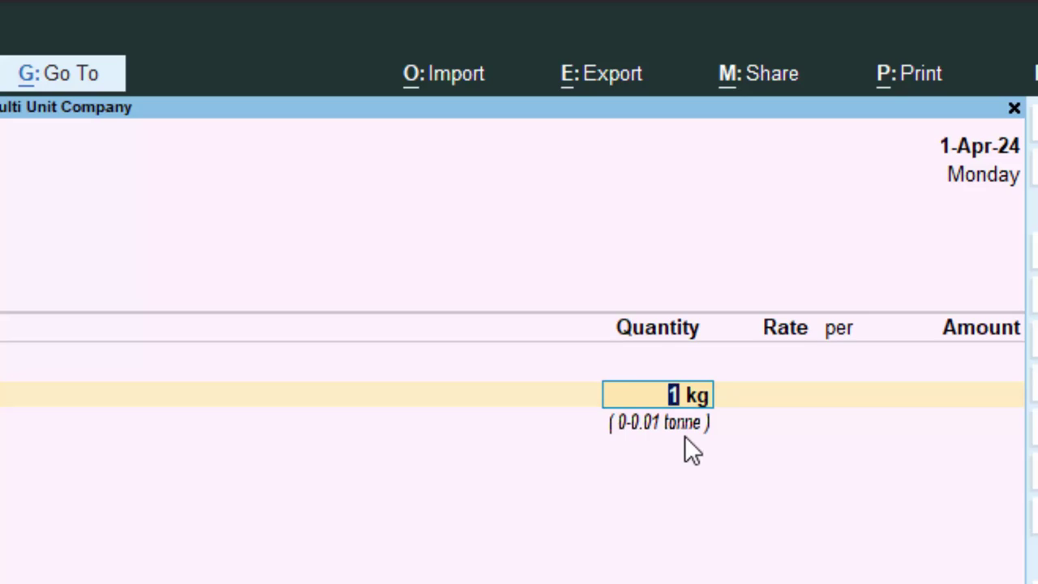
text(2)
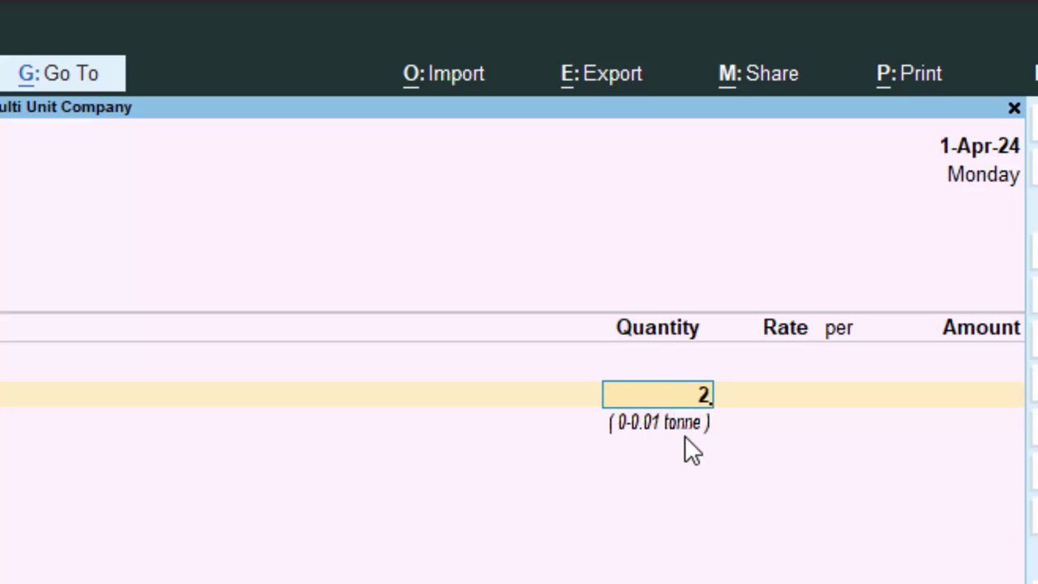
text(qty)
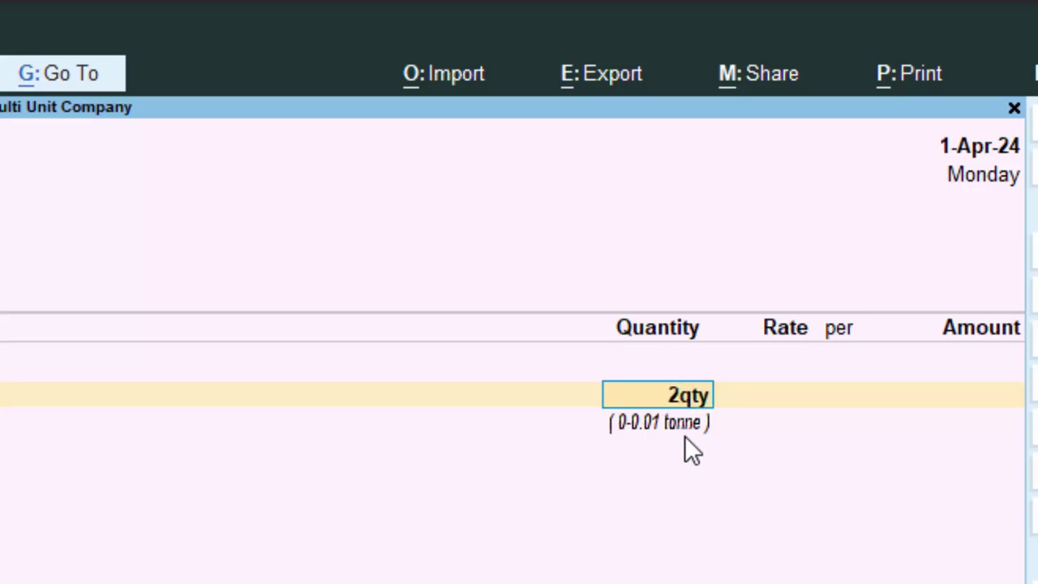
text(200 kg)
key(Return)
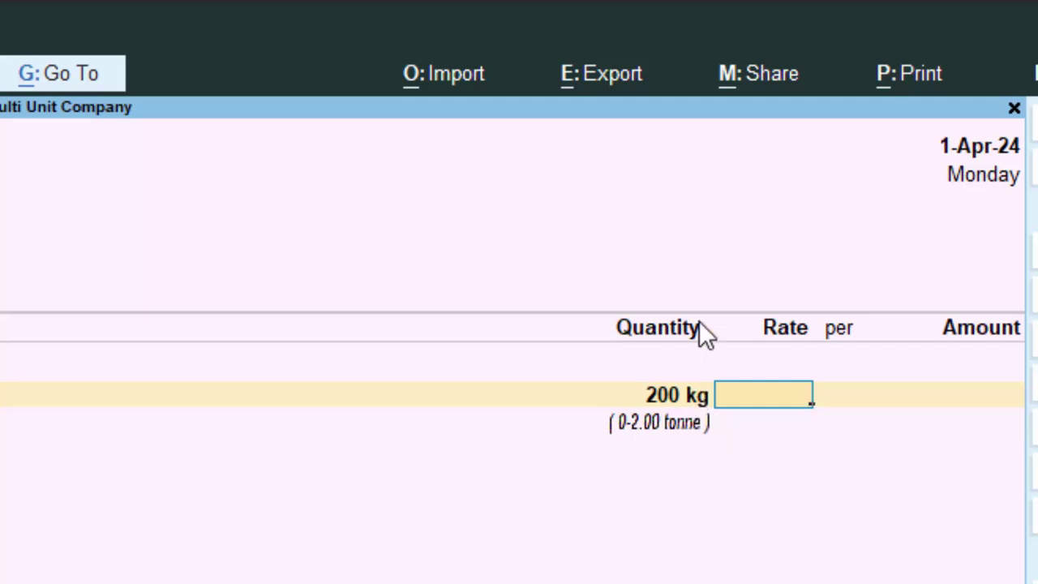
click(660, 393)
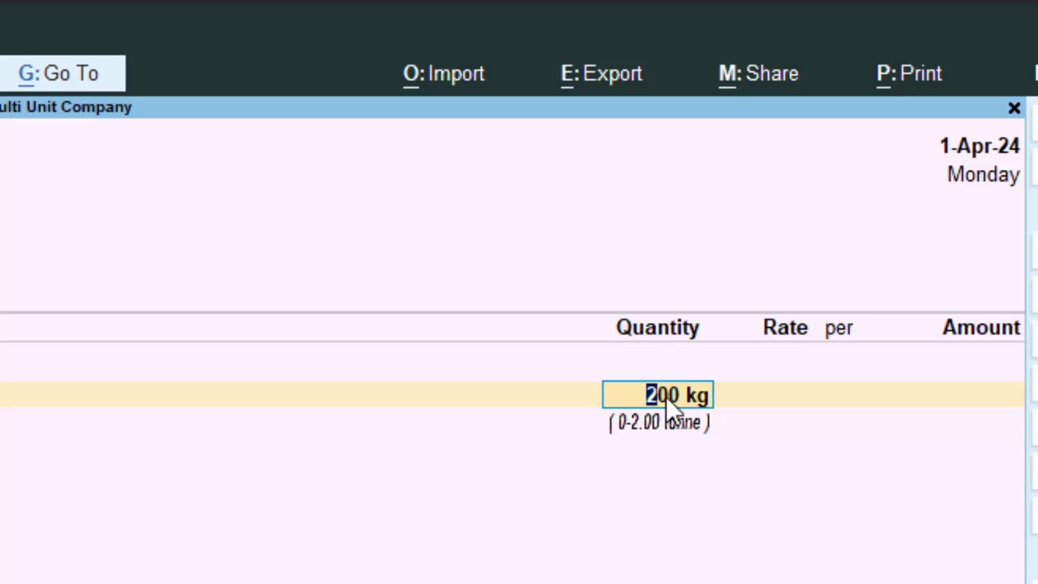
text(3q)
text(tl)
key(Return)
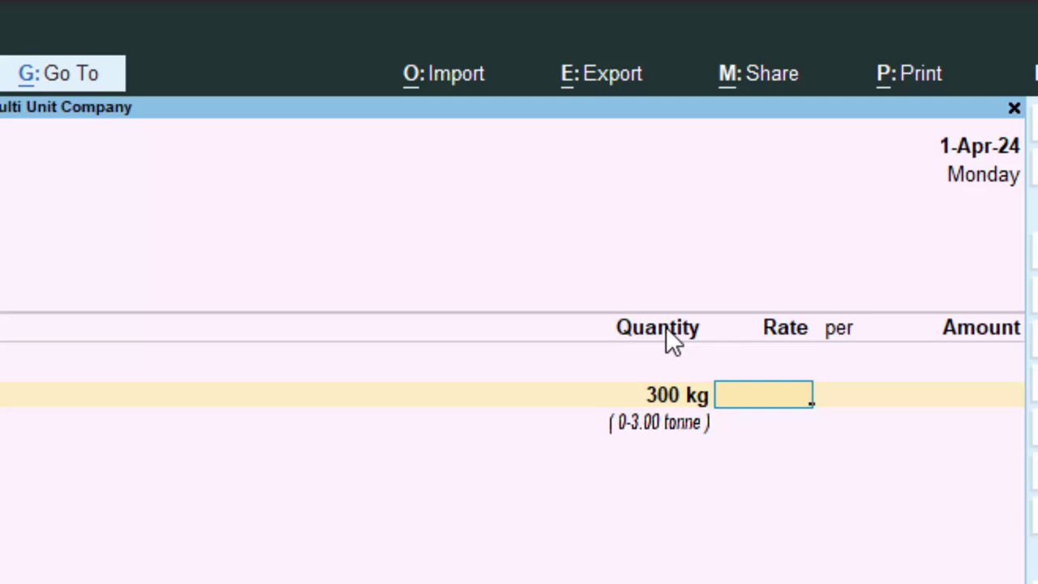
Enter a rate of 18.00 per kg for the Pulse line, amounting to 5,400.00
text(18)
key(Return)
key(Return)
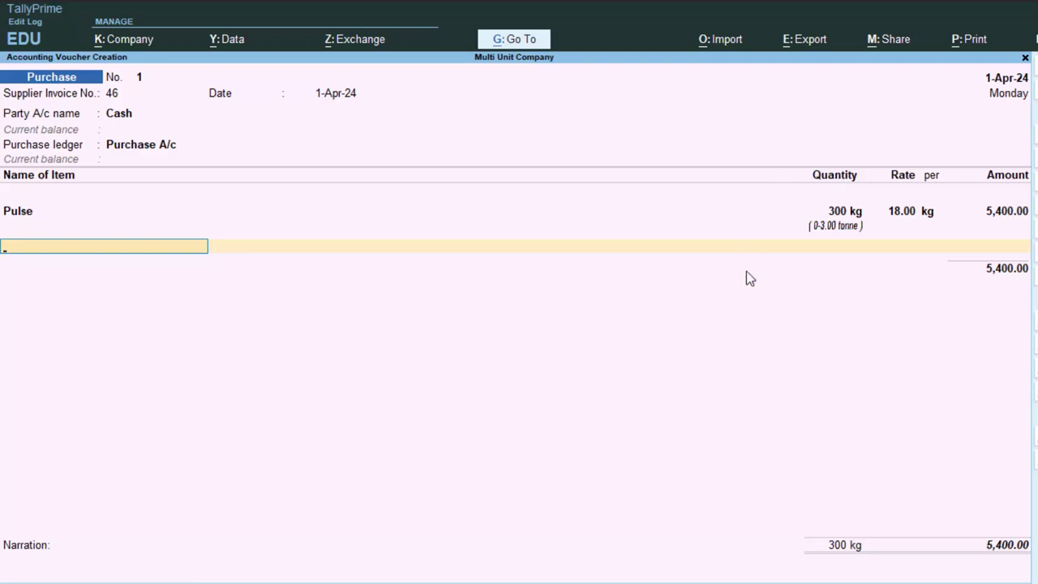
click(990, 212)
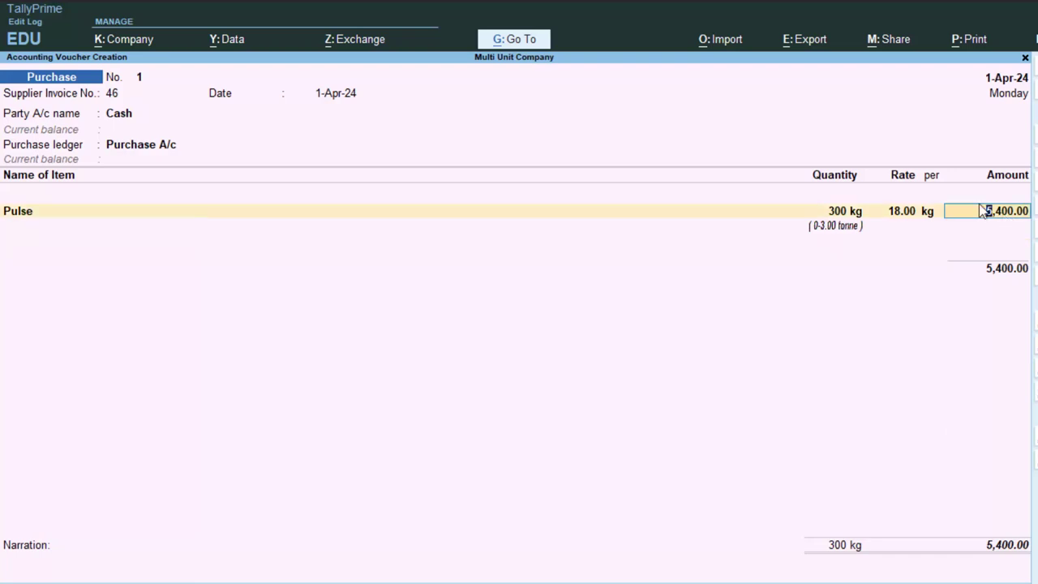
Add a second Pulse line of 5-0.00 tonne at 17.00 per kg, amounting to 85,000.00
key(Return)
text(P)
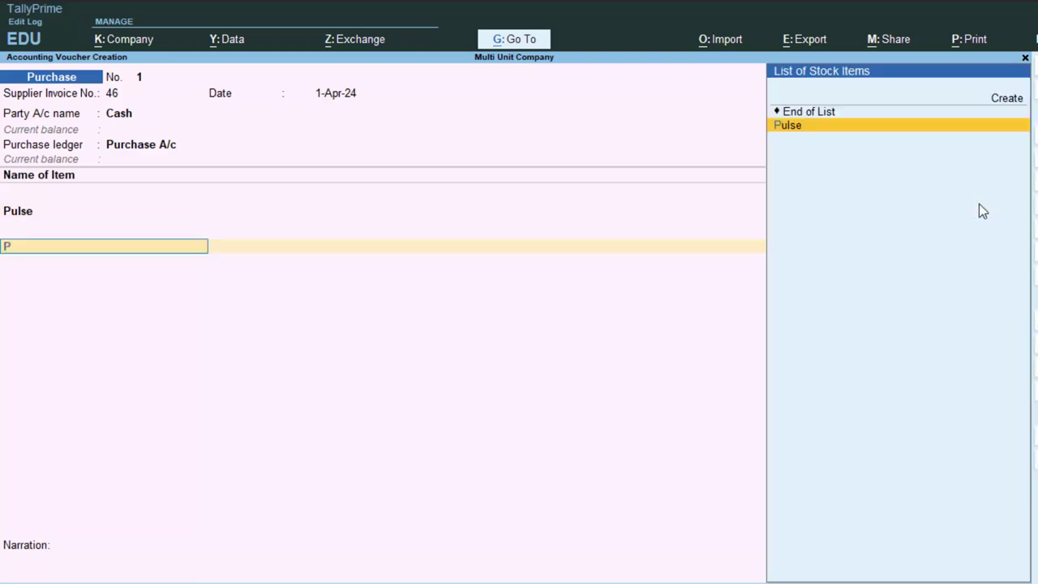
key(Return)
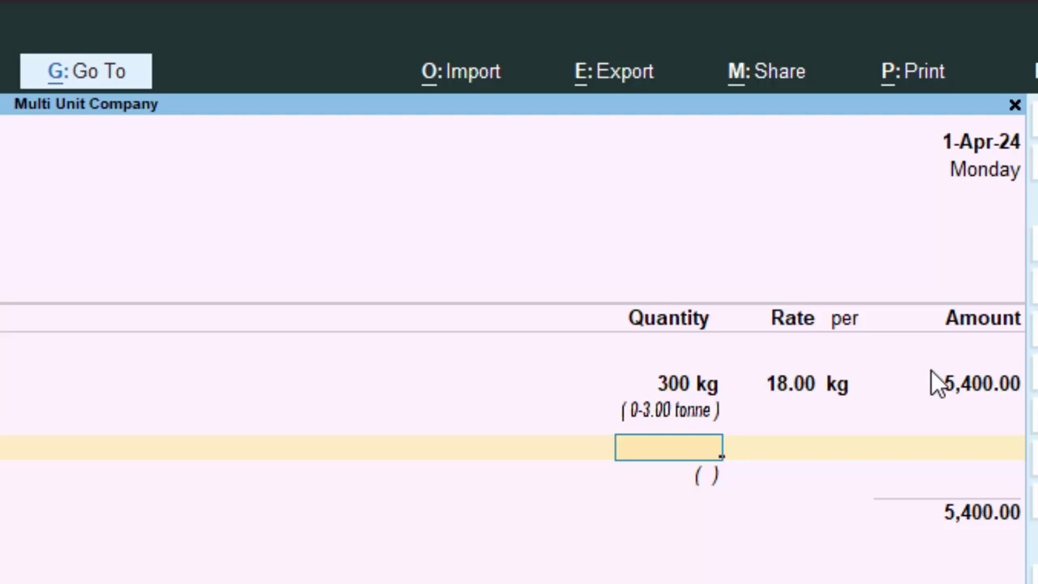
text(5-0.00 t)
text(o)
text(nne)
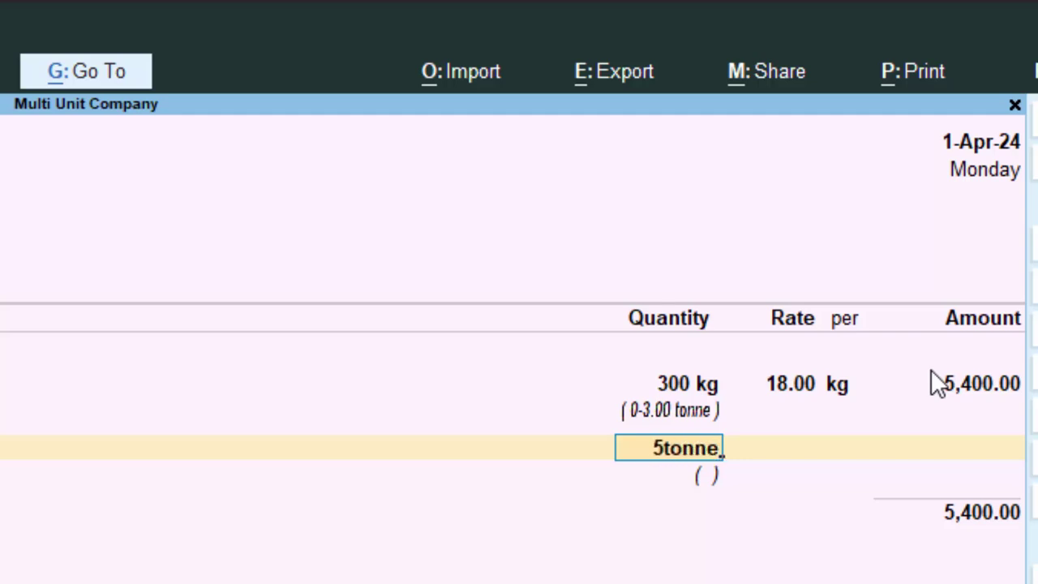
key(Return)
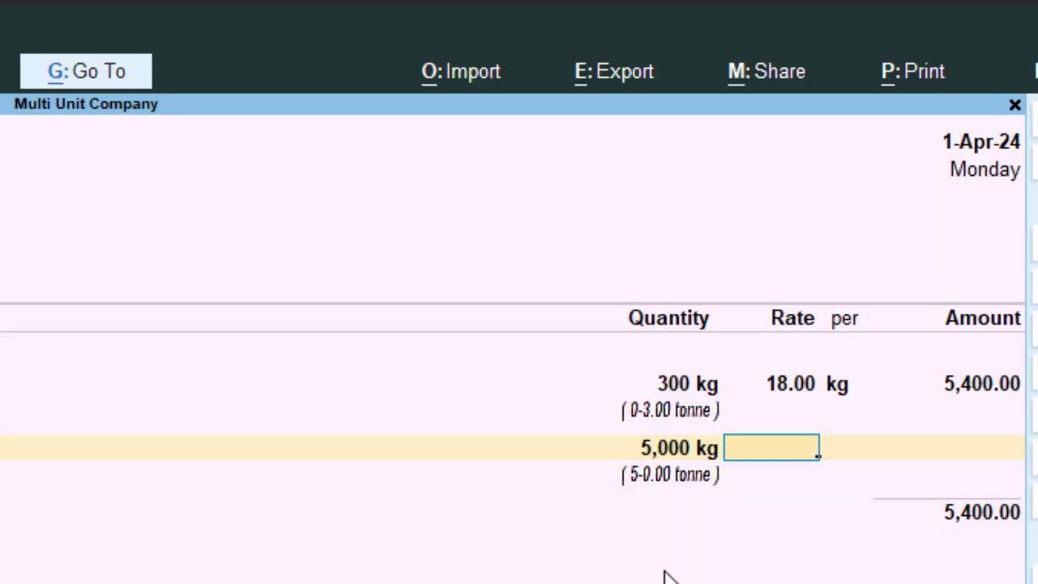
text(17)
key(Return)
key(Return)
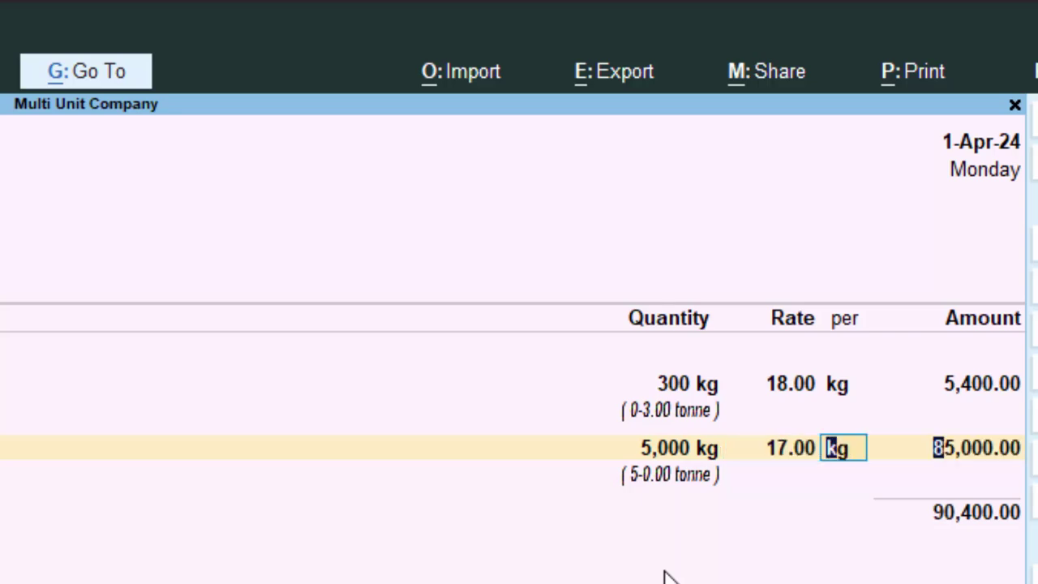
key(Return)
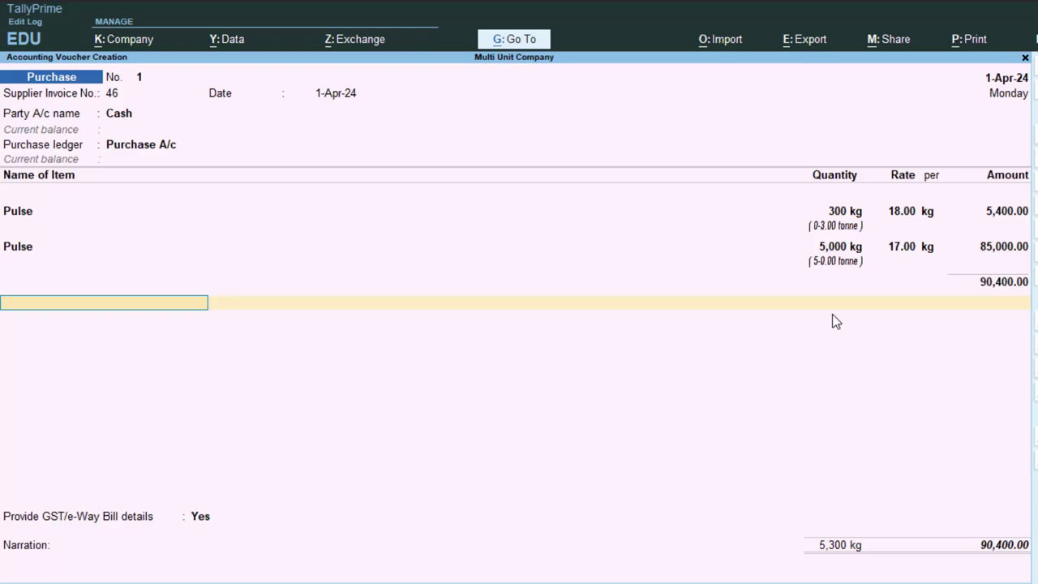
Finish the item lines and set GST/e-Way Bill details to No
key(Return)
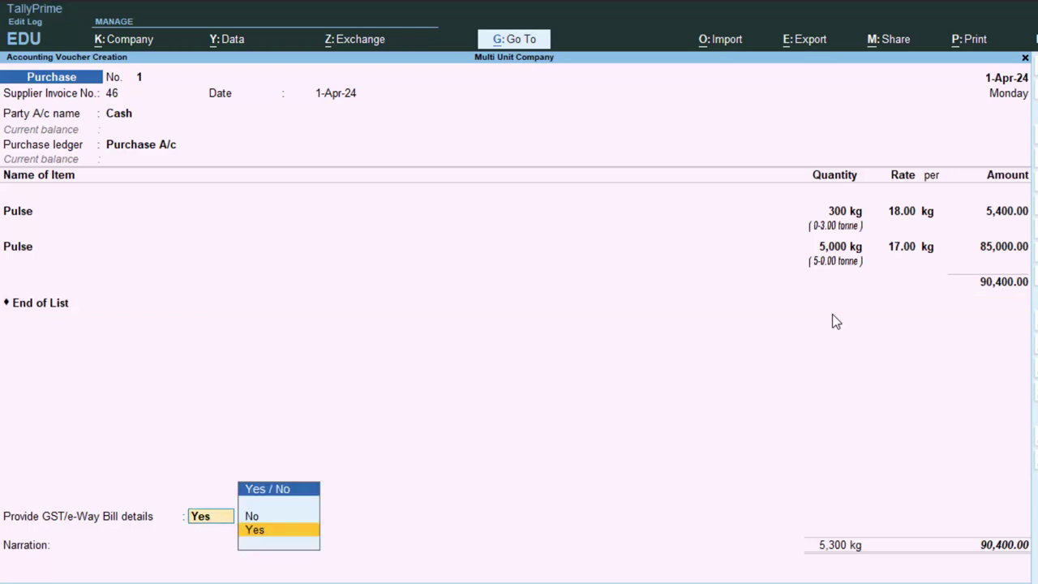
key(Up)
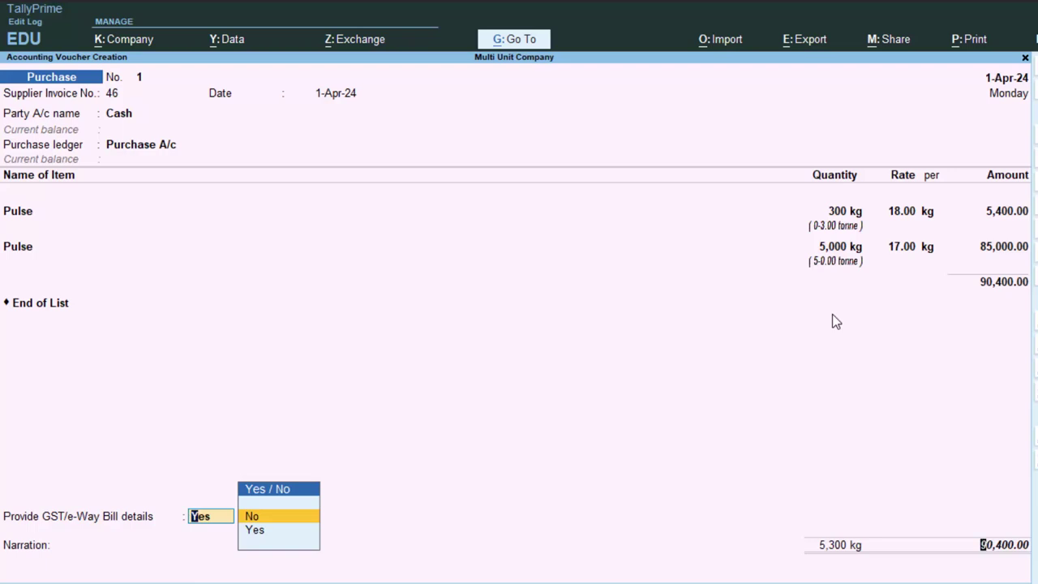
key(Return)
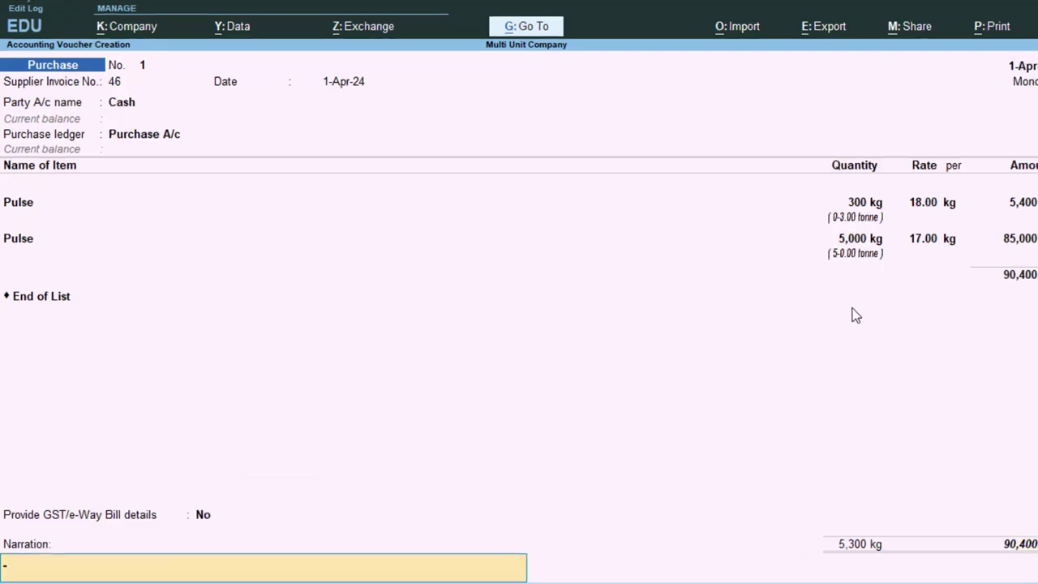
Enter the narration 'The goods have been purchased' and save the voucher
text(The)
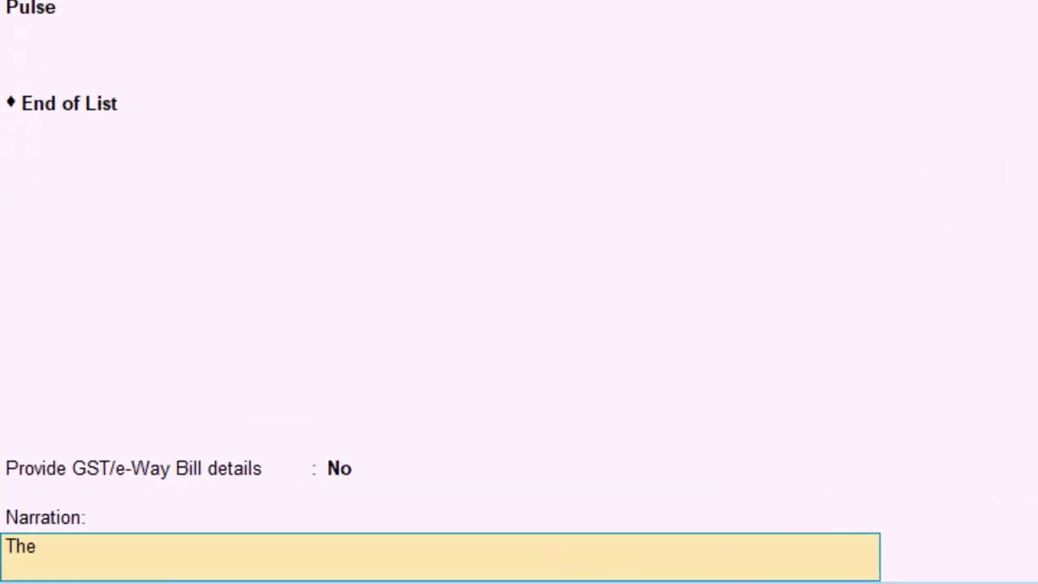
text( goods hav)
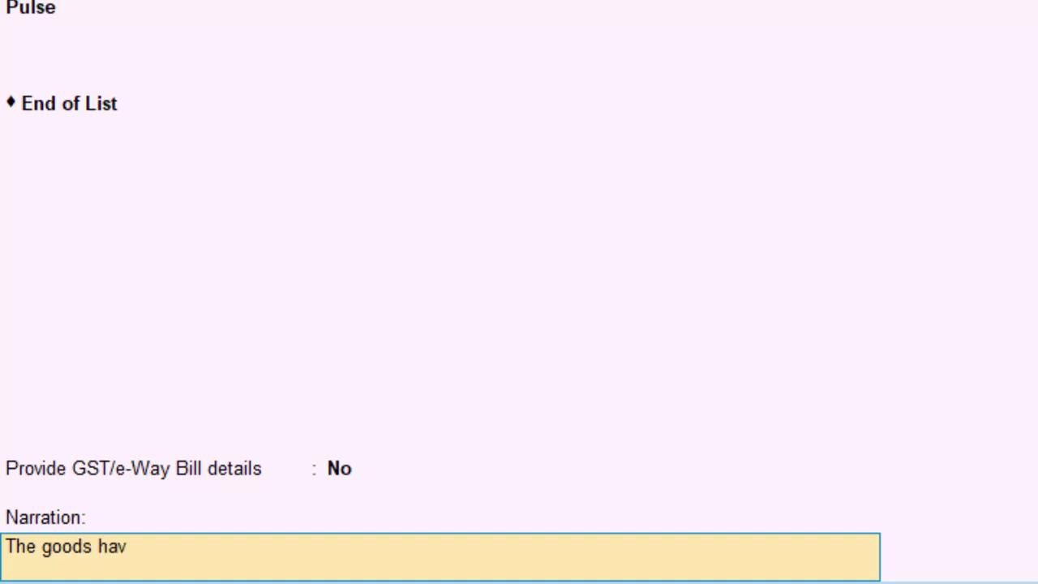
text(ee)
key(BackSpace)
text(been)
text( purchas)
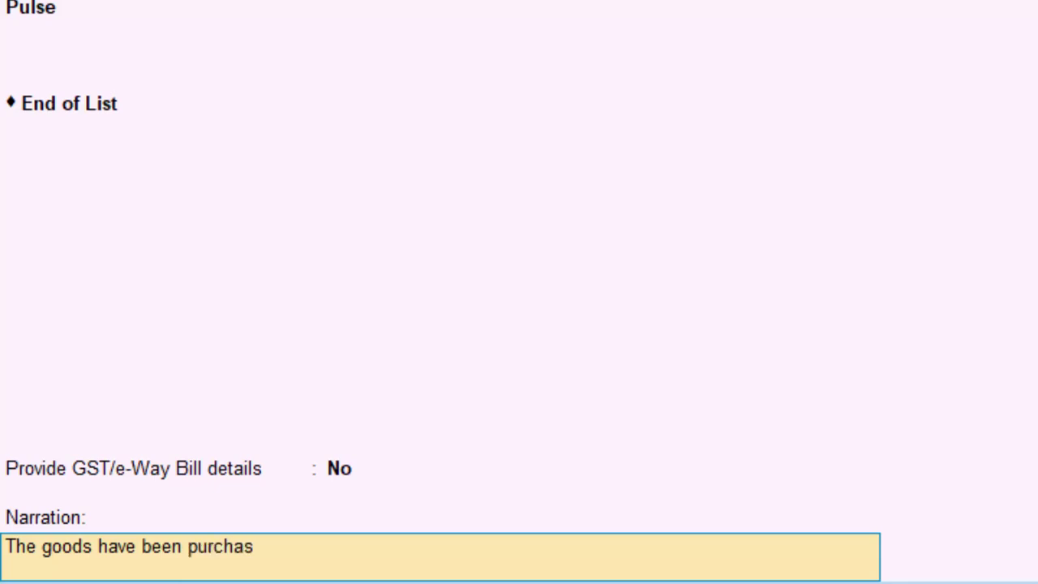
text(ed)
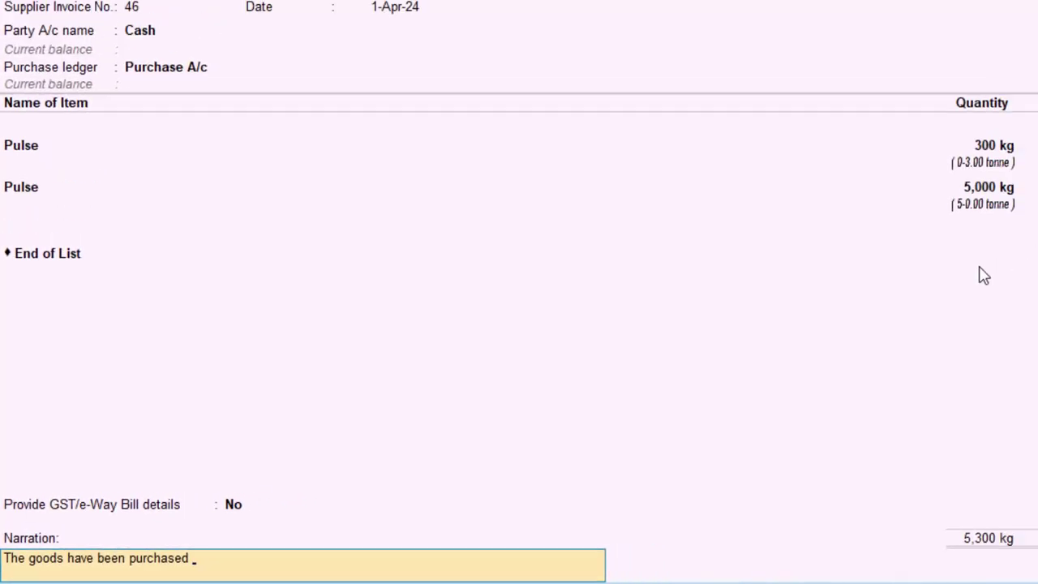
key(Return)
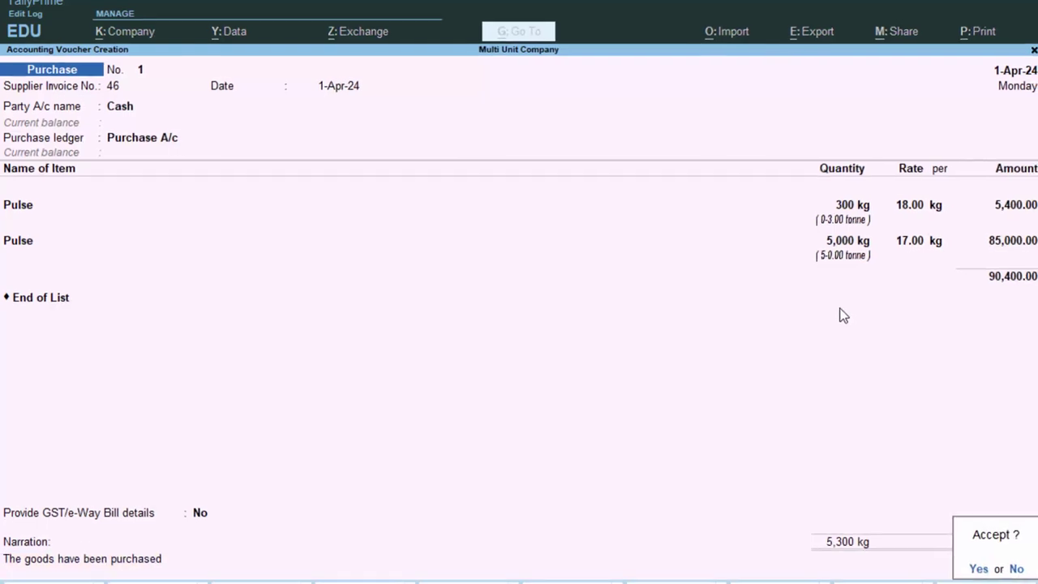
key(Return)
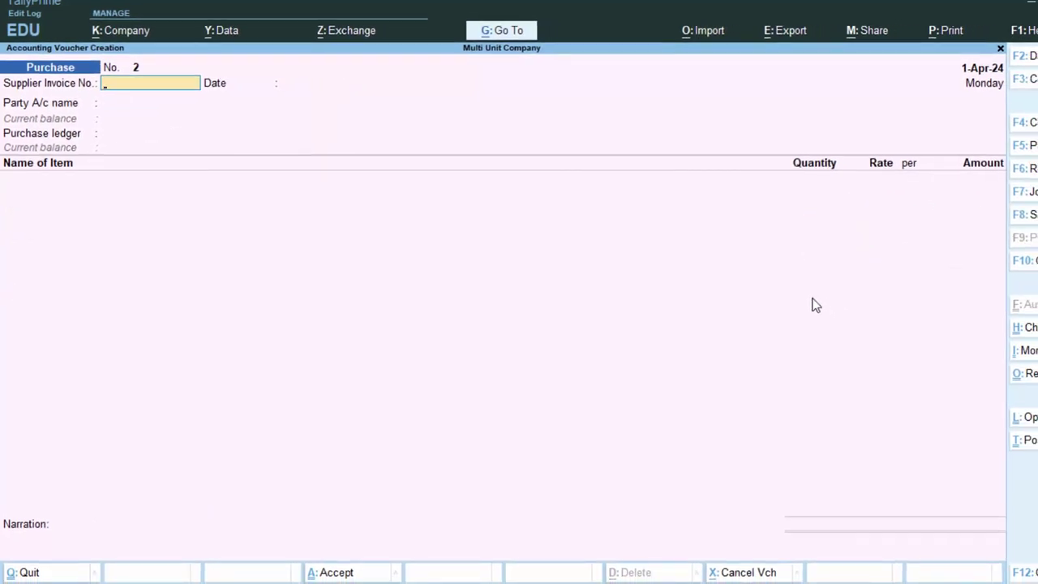
Discard the blank voucher and open the Cash purchase entry from the Day Book
key(Escape)
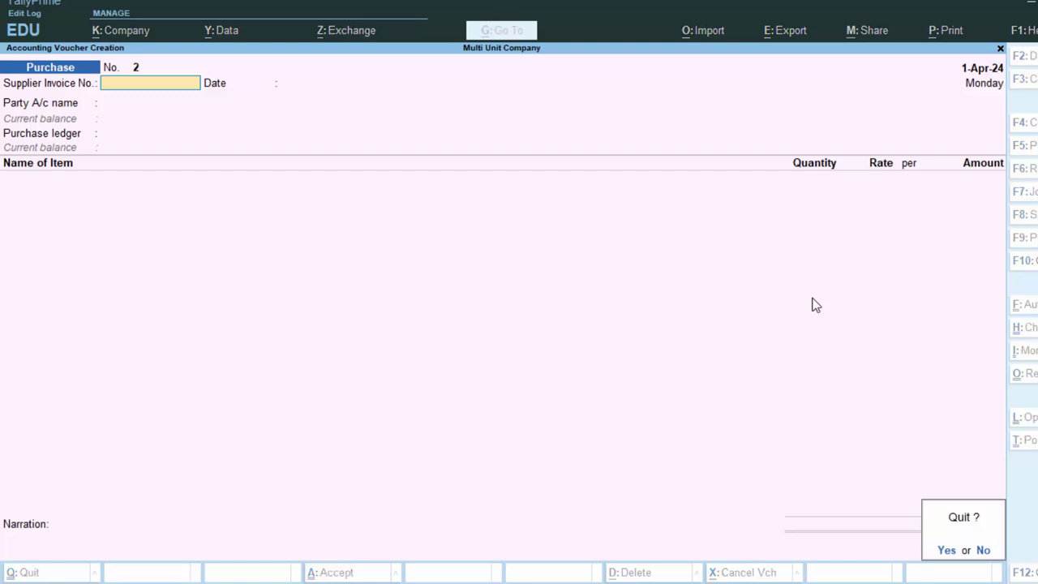
key(Return)
key(d)
key(y)
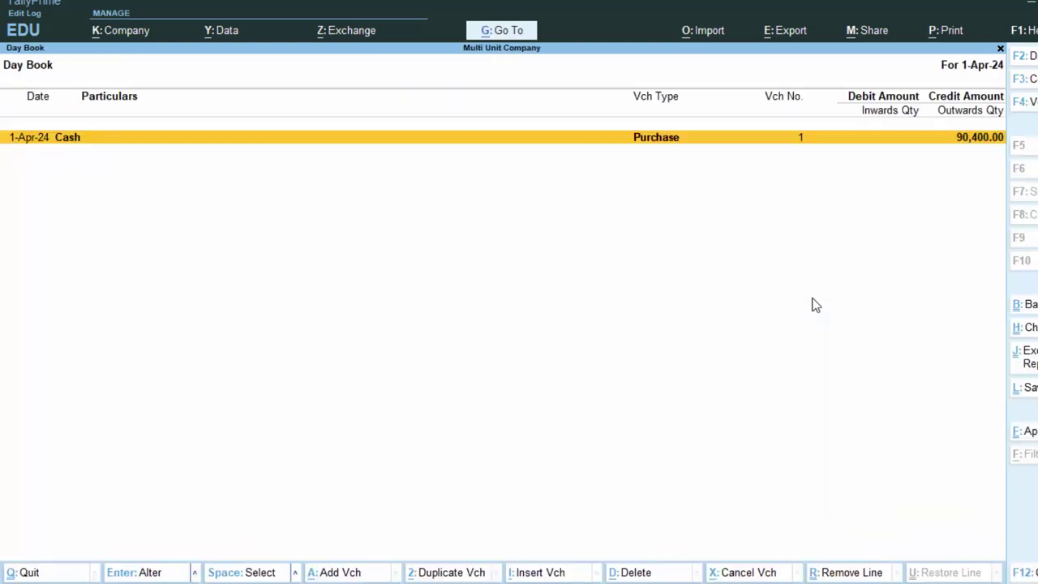
key(Return)
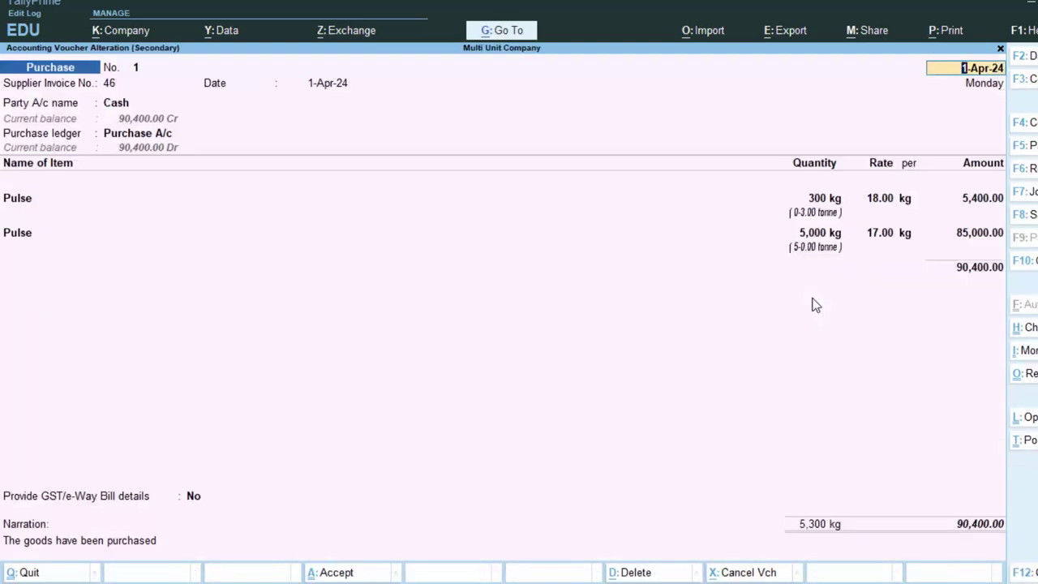
Preview the current voucher's printed invoice at full size, then close the preview
key(alt+p)
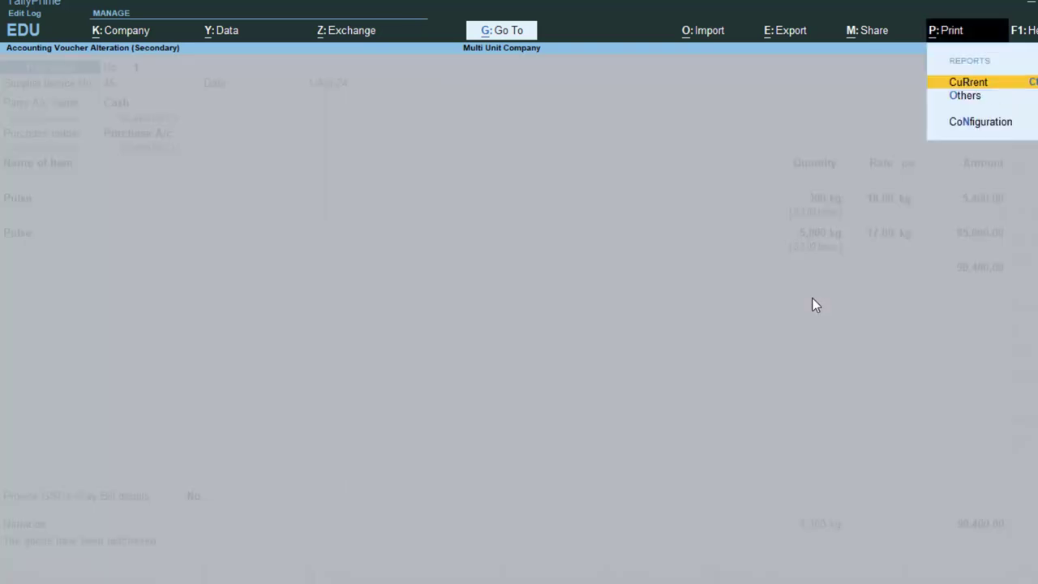
key(Return)
key(i)
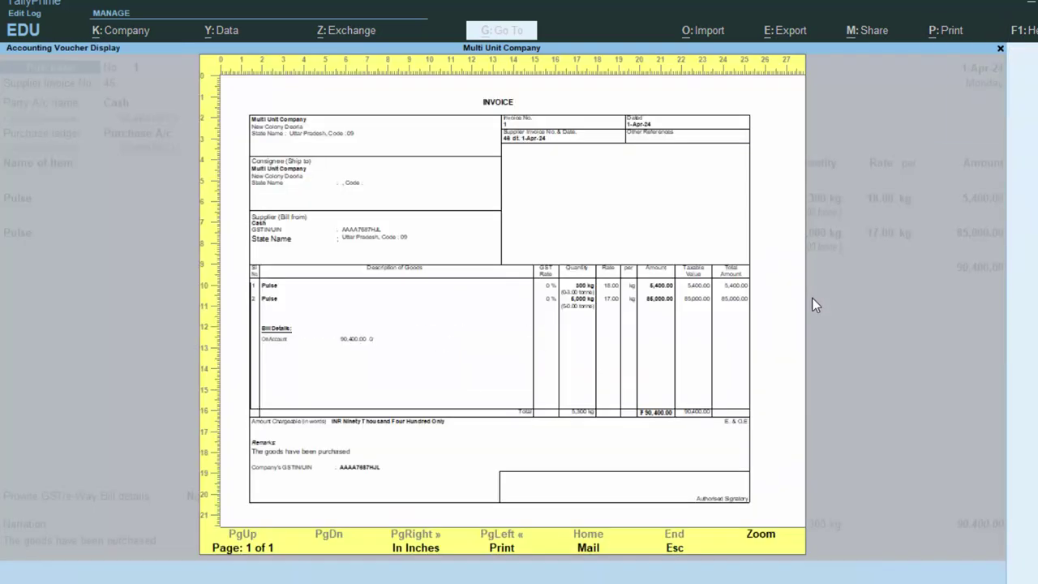
click(759, 537)
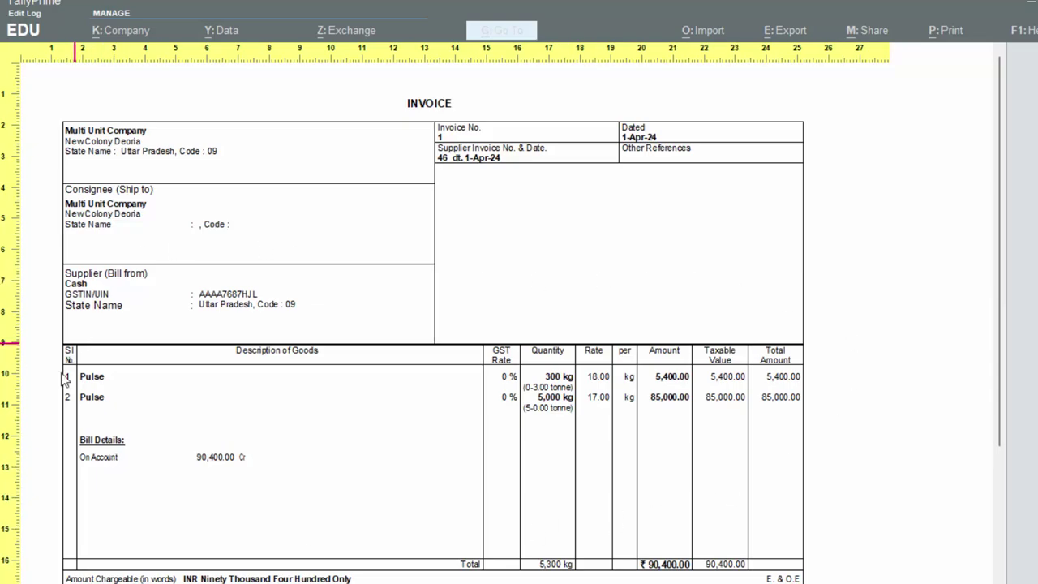
key(Escape)
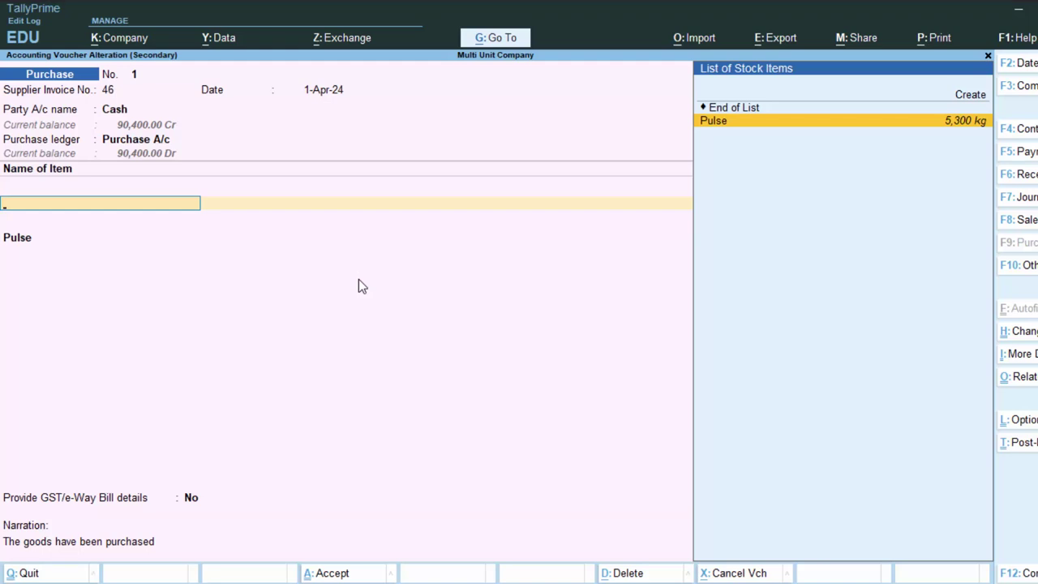
Quit the purchase voucher and Day Book, then start a new Sales voucher from the Gateway
key(Escape)
key(y)
key(Escape)
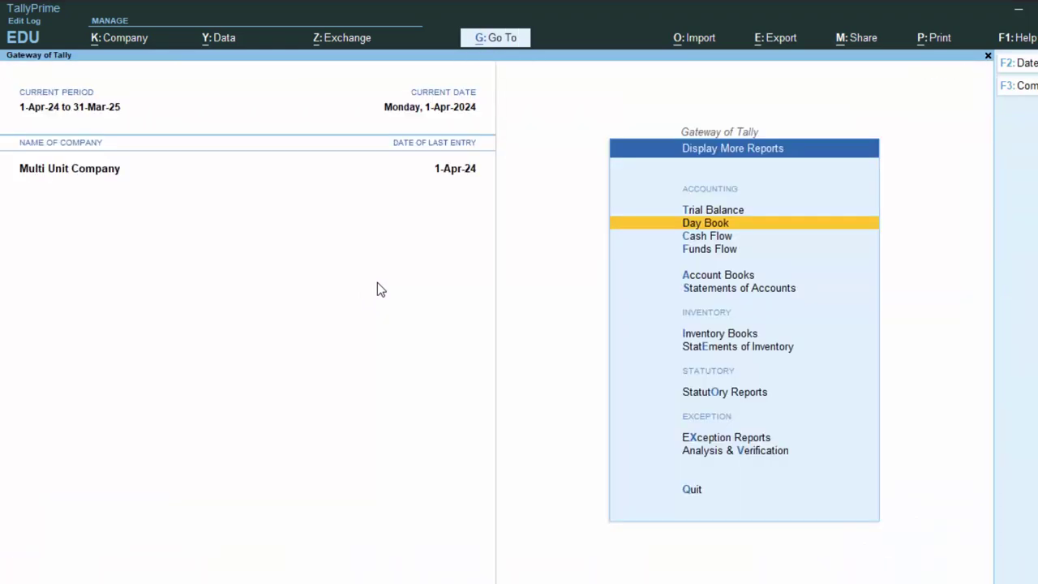
key(Escape)
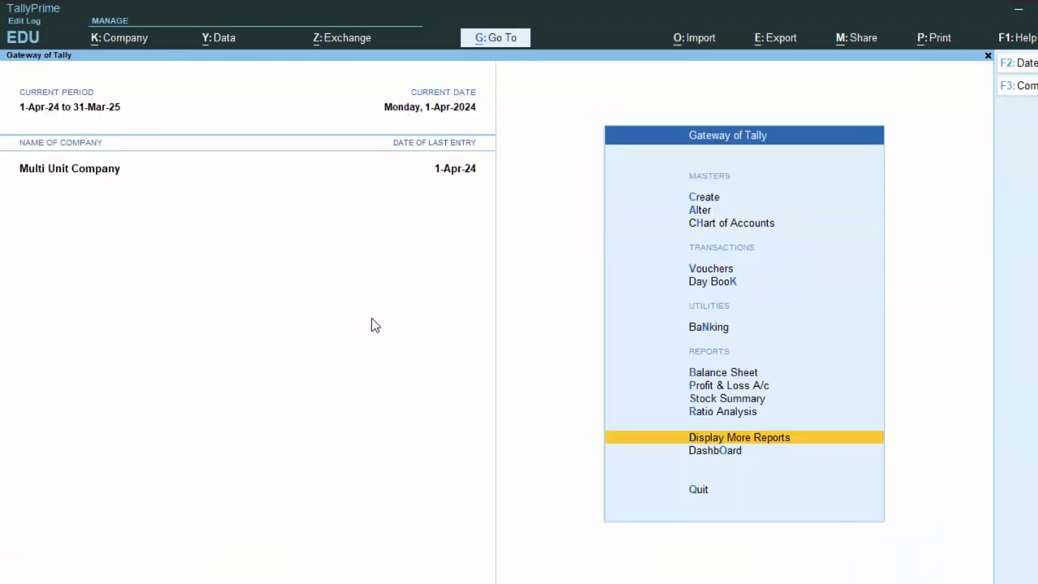
key(v)
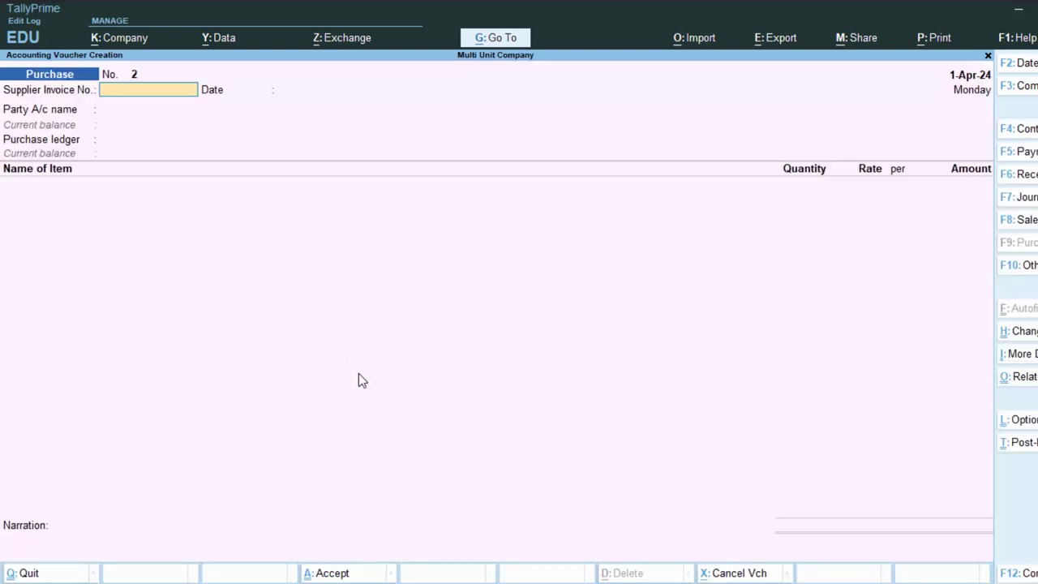
key(F8)
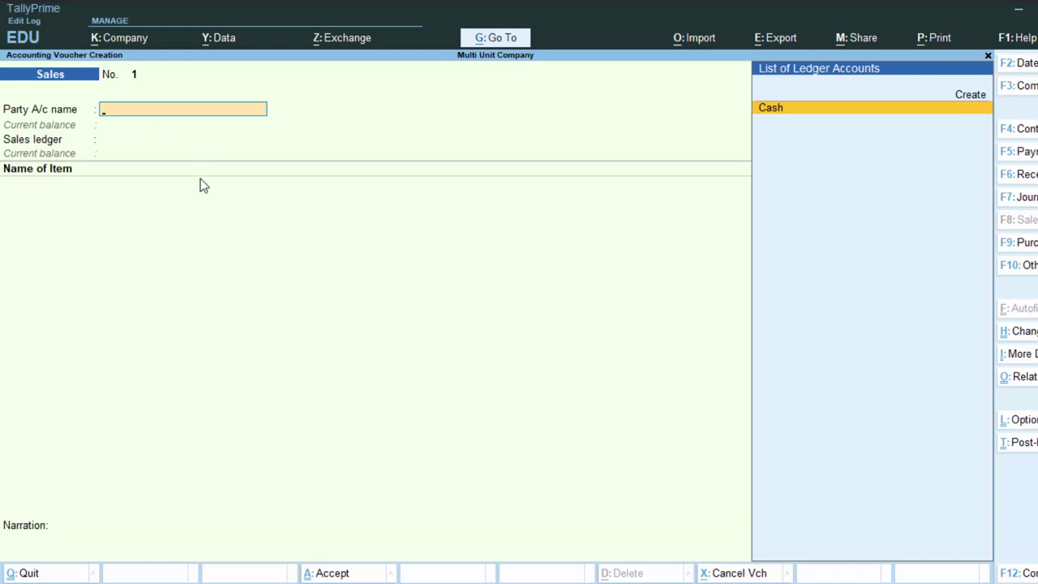
Create and save the customer's party ledger under Sundry Debtors, keeping default state and Regular GST
key(alt+c)
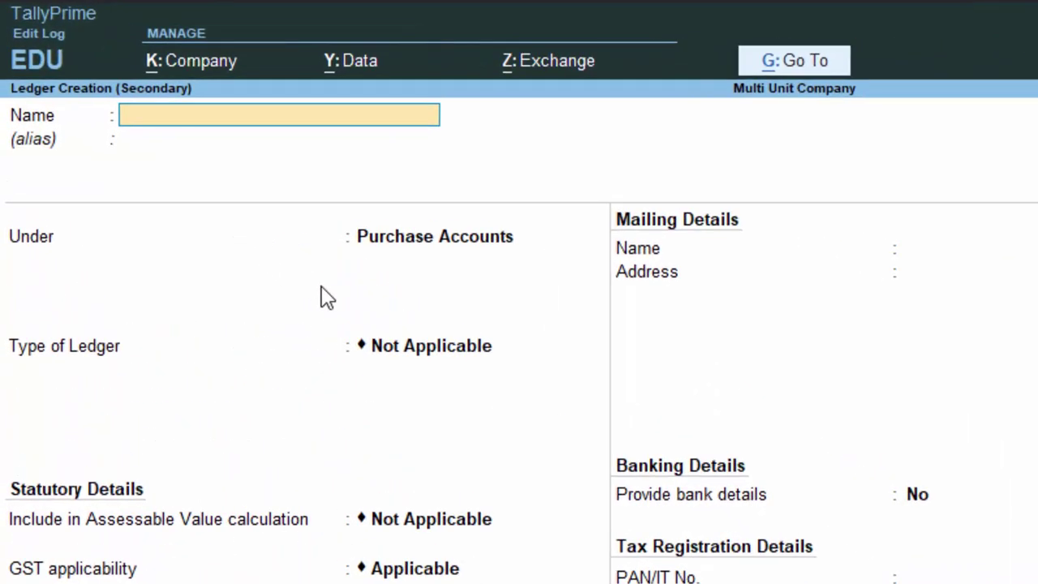
text(Raj)
text(u)
key(Return)
key(Return)
text(S)
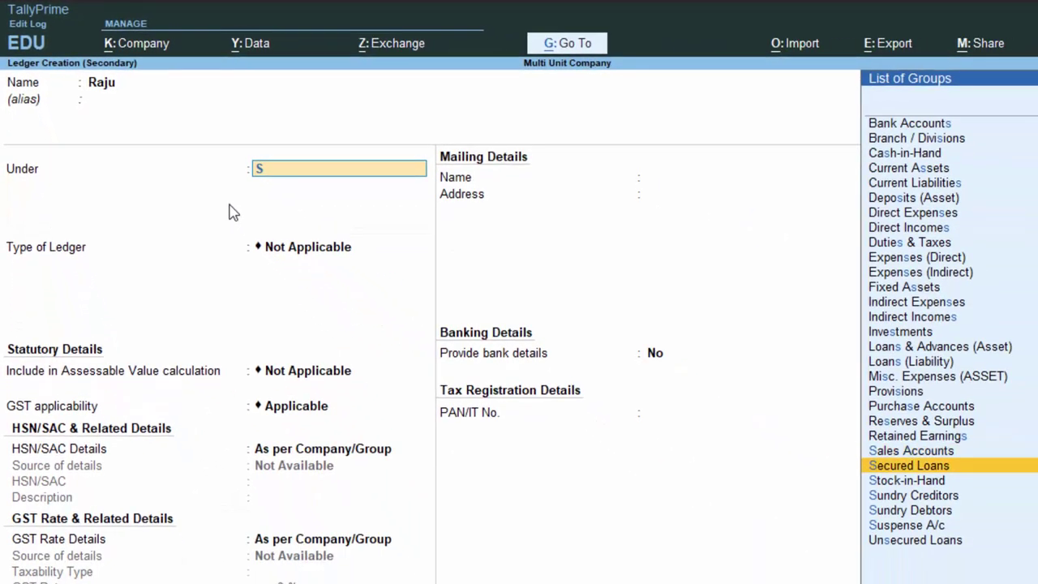
key(Down)
key(Down)
key(Down)
key(Return)
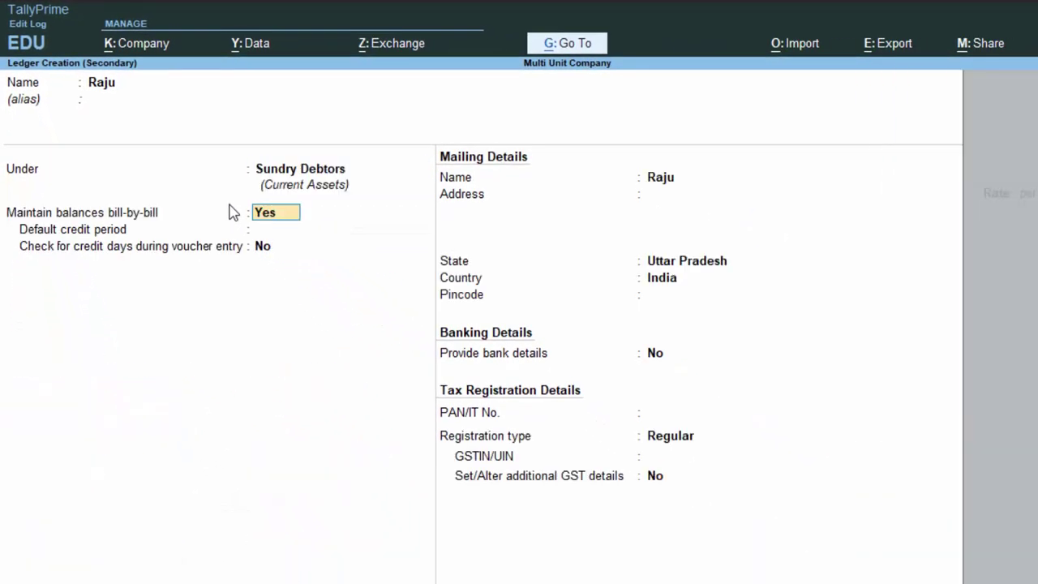
key(Return)
key(Return)
key(Return)
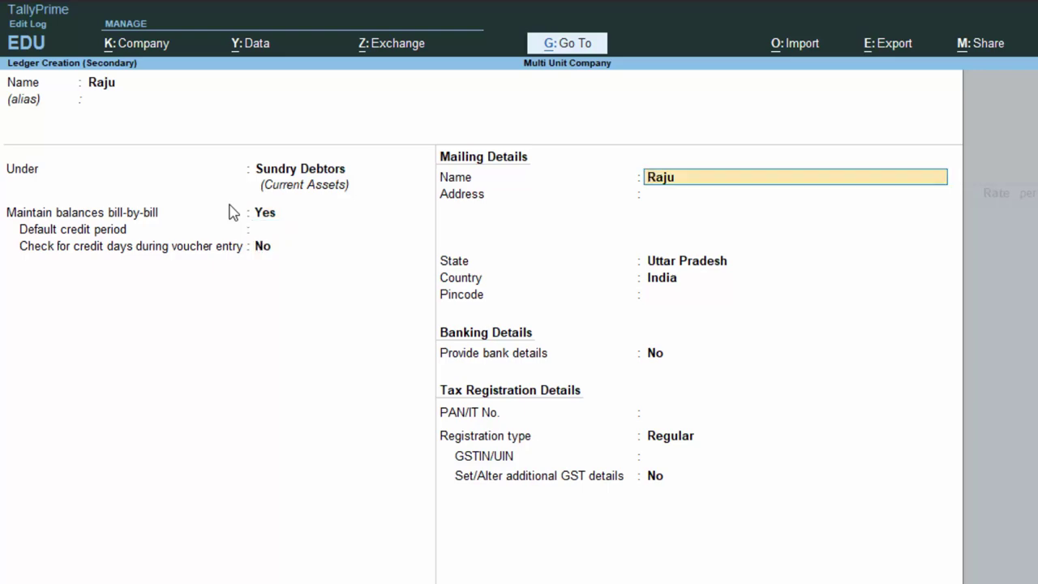
key(Return)
key(Return)
key(Return)
key(Return)
key(Return)
key(Return)
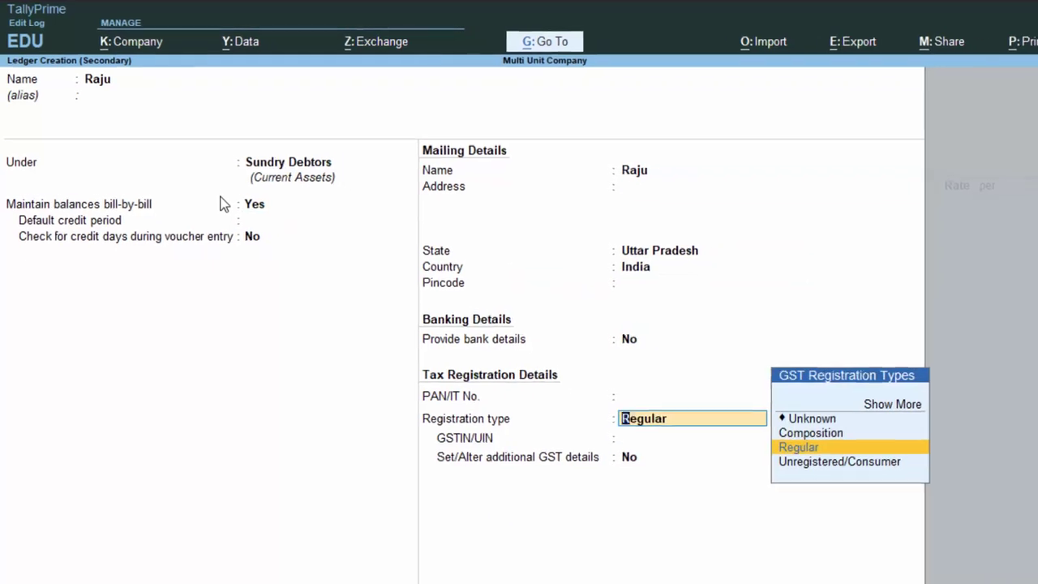
key(Return)
key(Return)
key(Return)
key(Return)
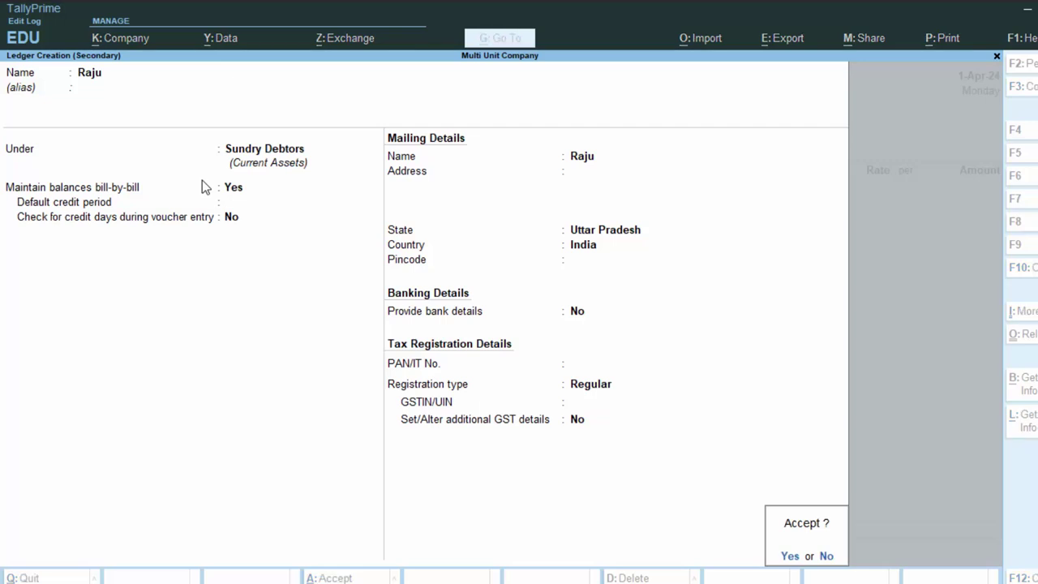
key(Return)
Skip the dispatch details and enter the customer's GSTIN in party details
key(Return)
key(Return)
key(Return)
key(Return)
key(Return)
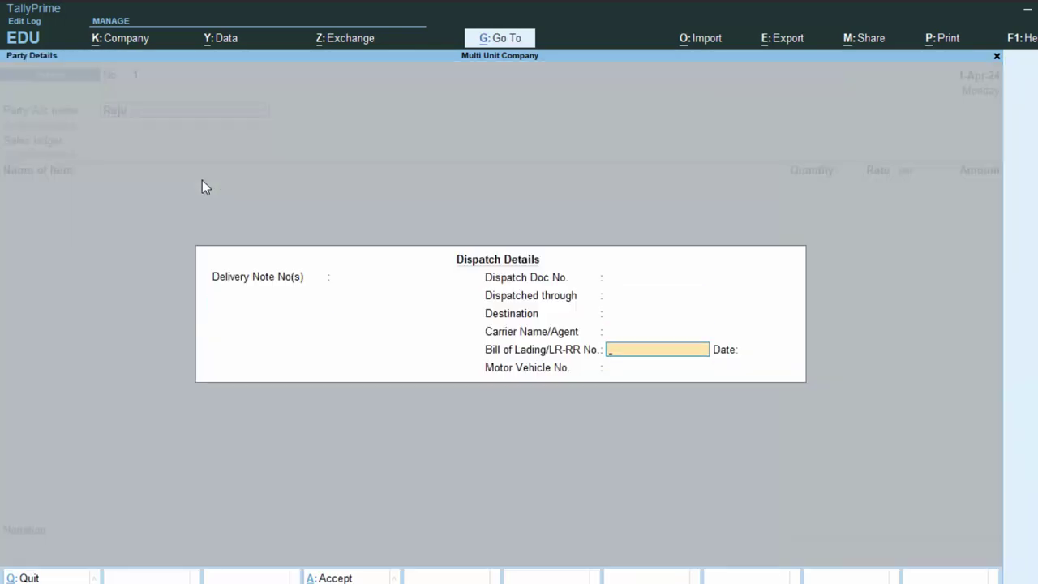
key(Return)
key(Return)
key(Return)
key(Return)
key(Return)
key(Return)
key(Return)
key(Return)
key(Return)
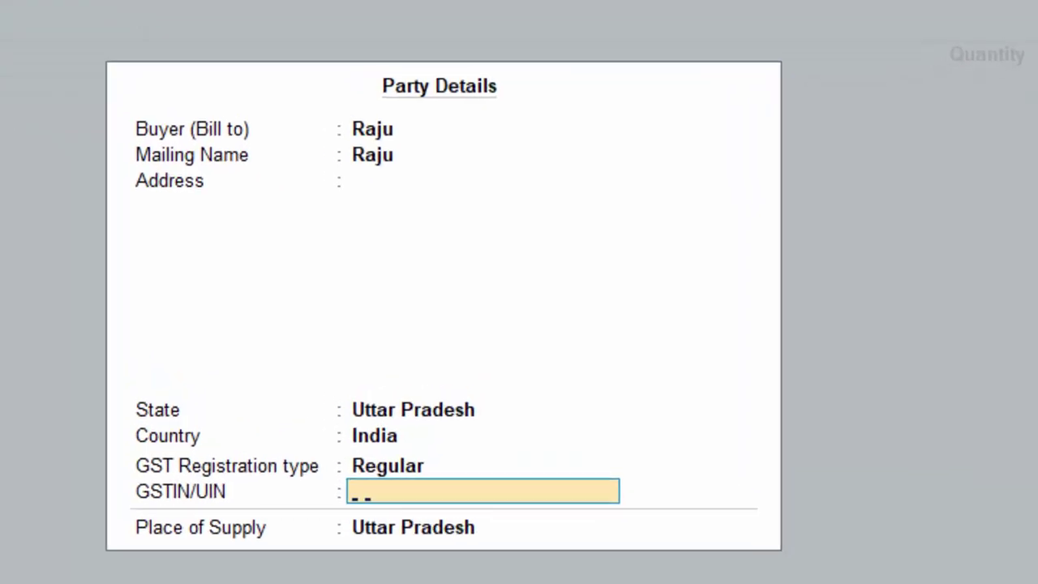
text(AAA)
text(54345)
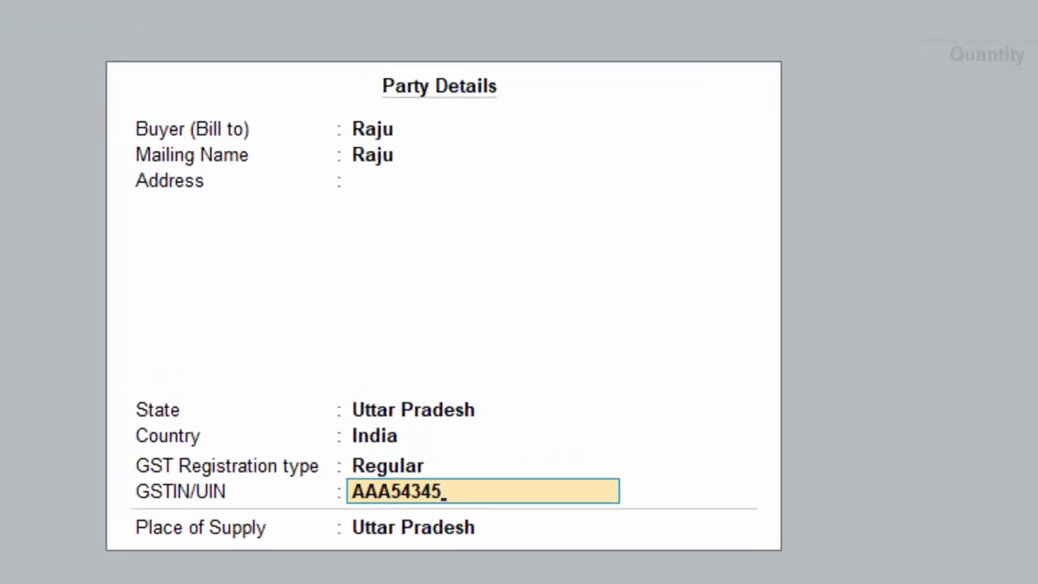
text(GFD)
key(Return)
key(Return)
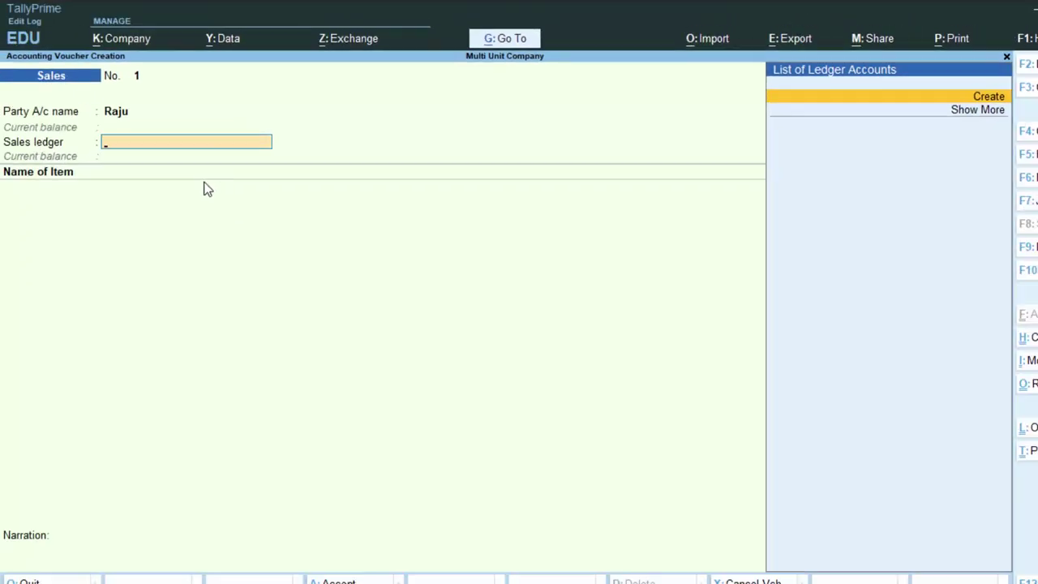
Create a ledger named Sales A/c placed under the Sales Accounts group
key(alt+c)
text(Sale)
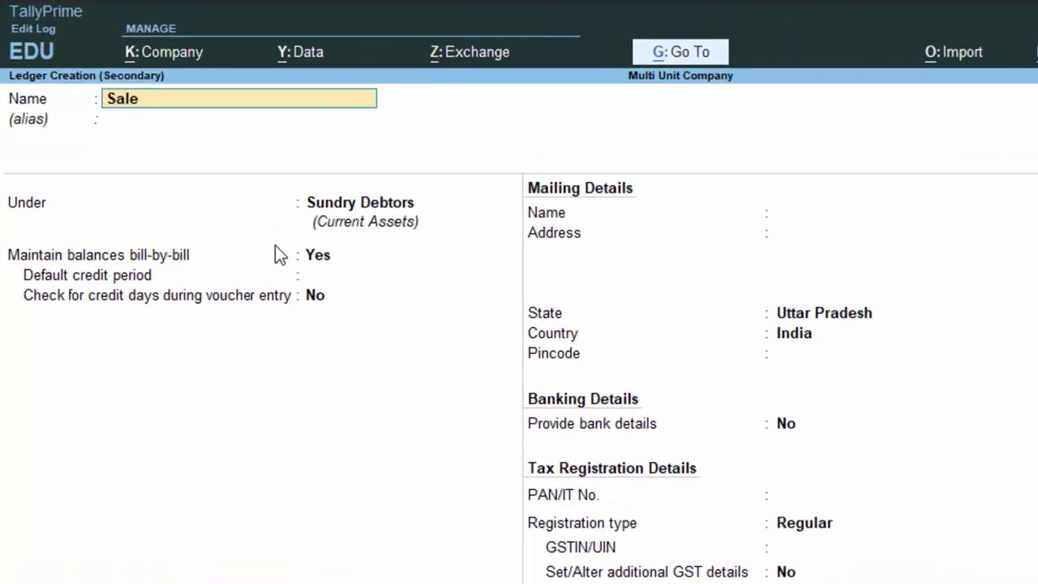
text(s a/c)
key(Return)
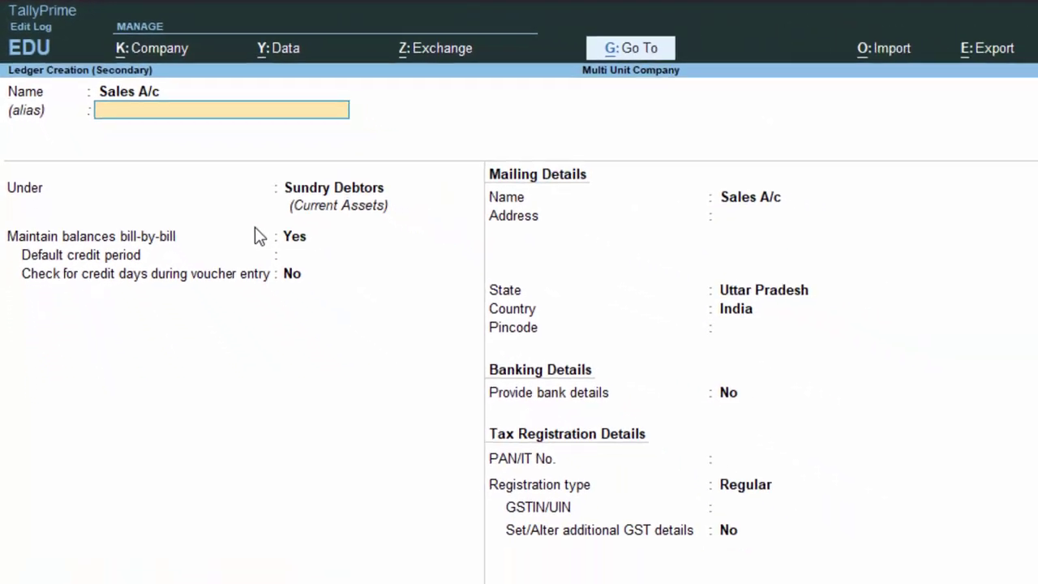
key(Return)
text(s)
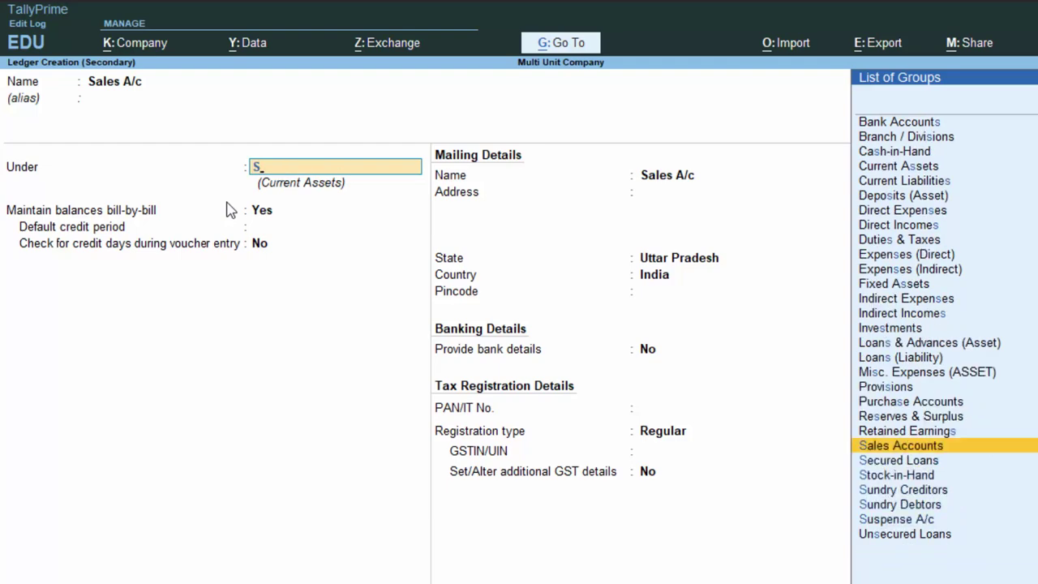
key(Return)
key(Return)
key(Return)
key(Return)
key(Return)
key(Return)
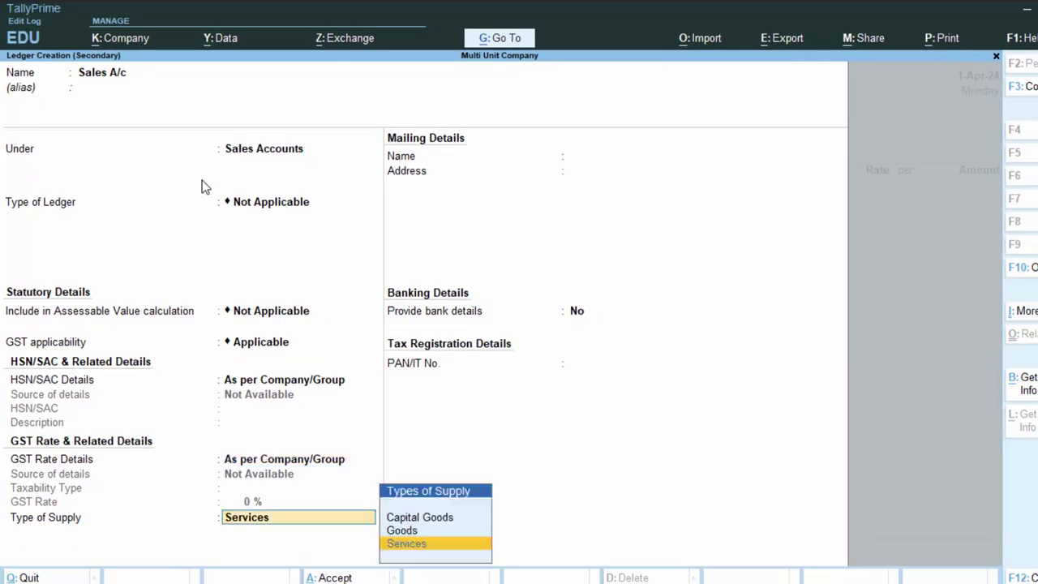
key(Return)
key(Return)
key(Return)
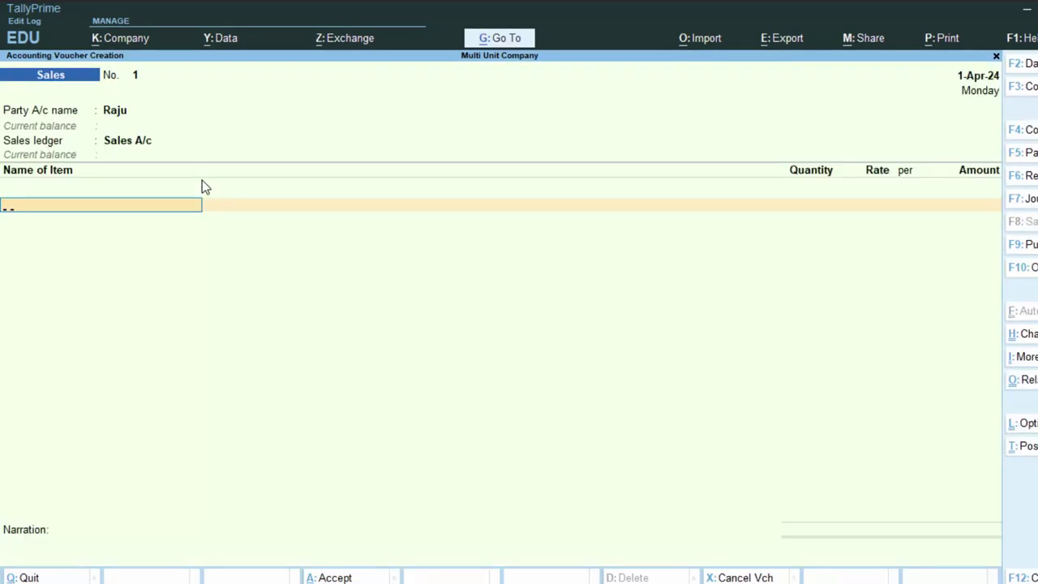
text(P)
Bill Pulse as the first line: 500 kg at 23.00 per kg
key(Return)
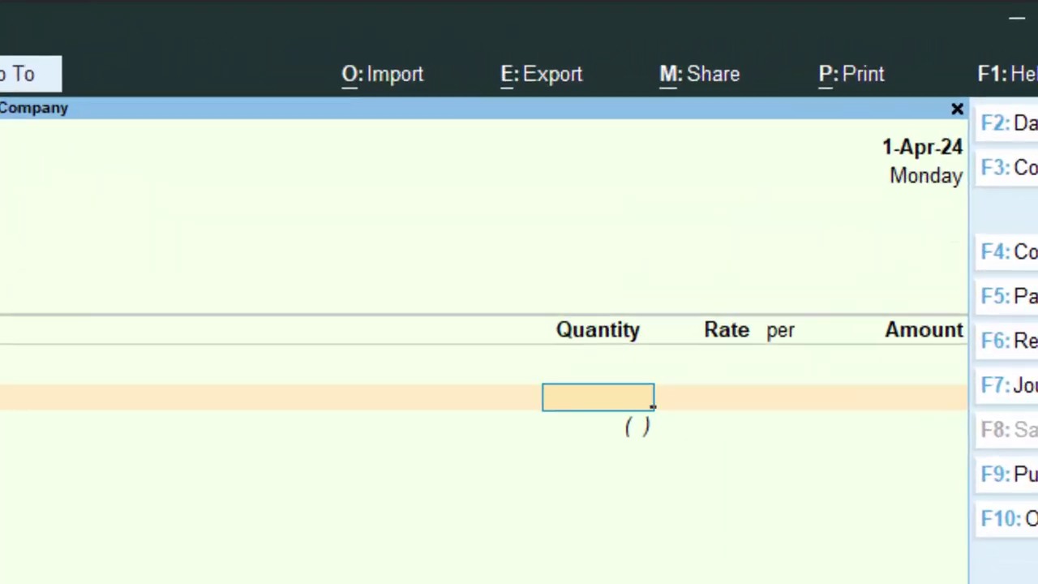
text(5q)
text(ty)
key(Return)
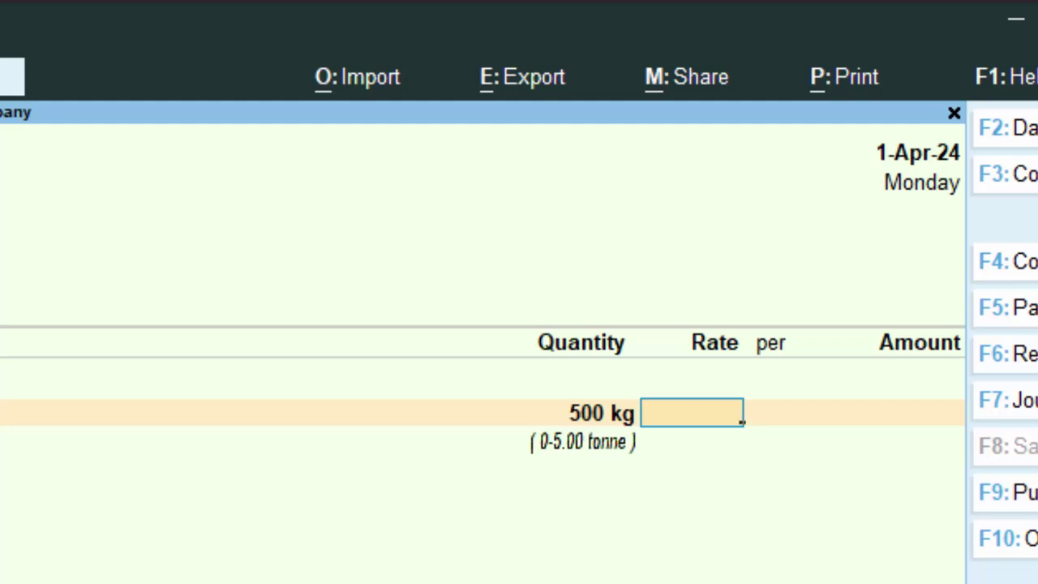
text(23)
key(Return)
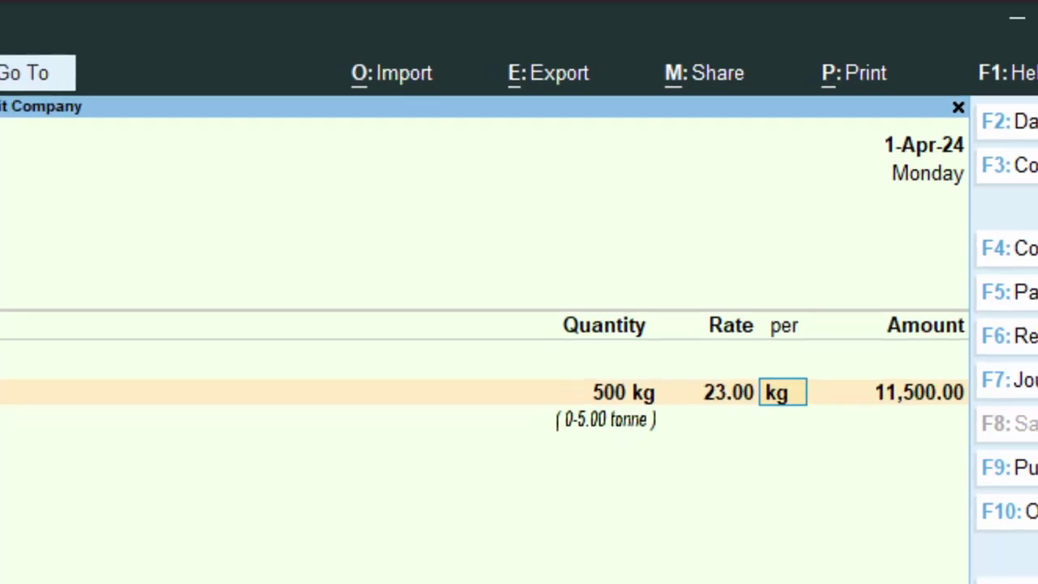
key(Return)
key(Return)
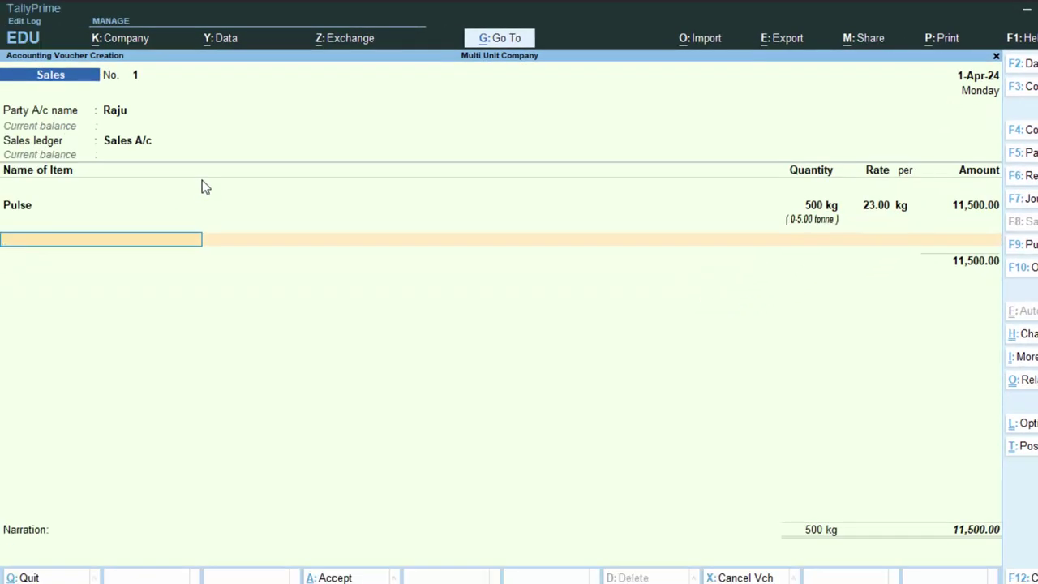
text(P)
key(Return)
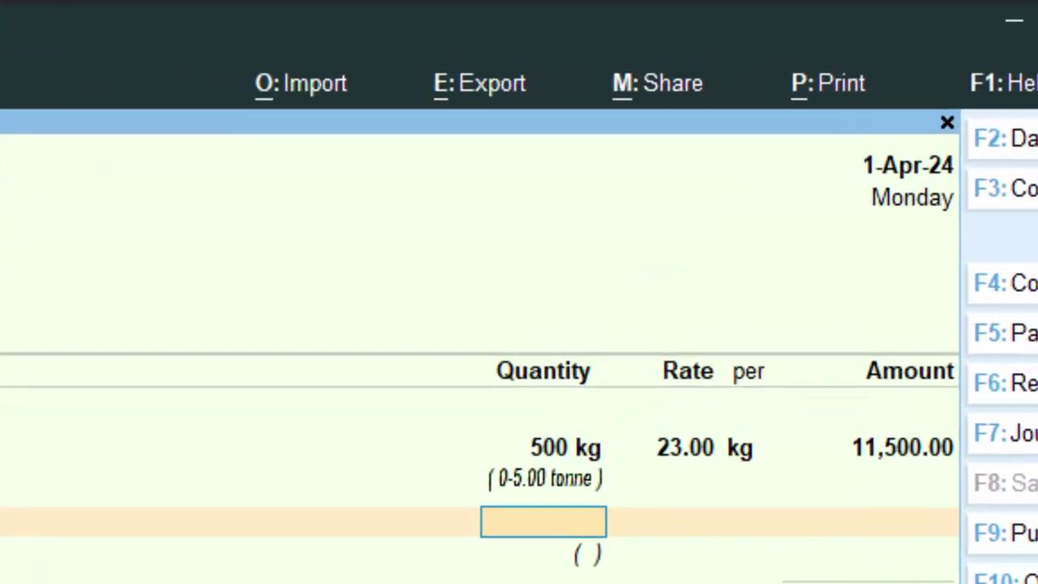
Add a second Pulse line of 1 tonne at 22.00 per kg, totalling 33,500.00
text(p)
key(BackSpace)
text(5)
key(BackSpace)
text(1-0.00 )
text(tonne)
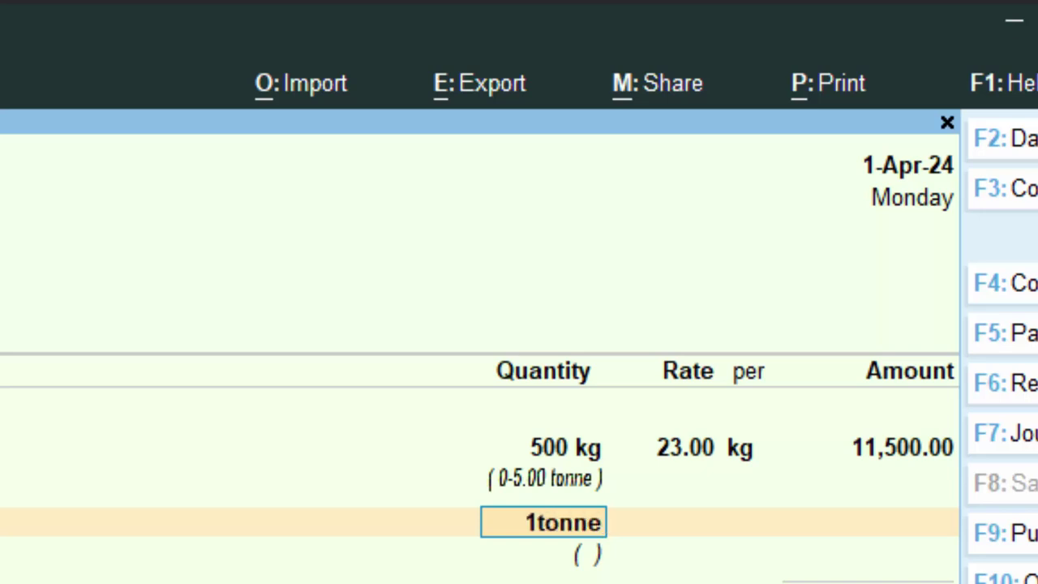
key(Return)
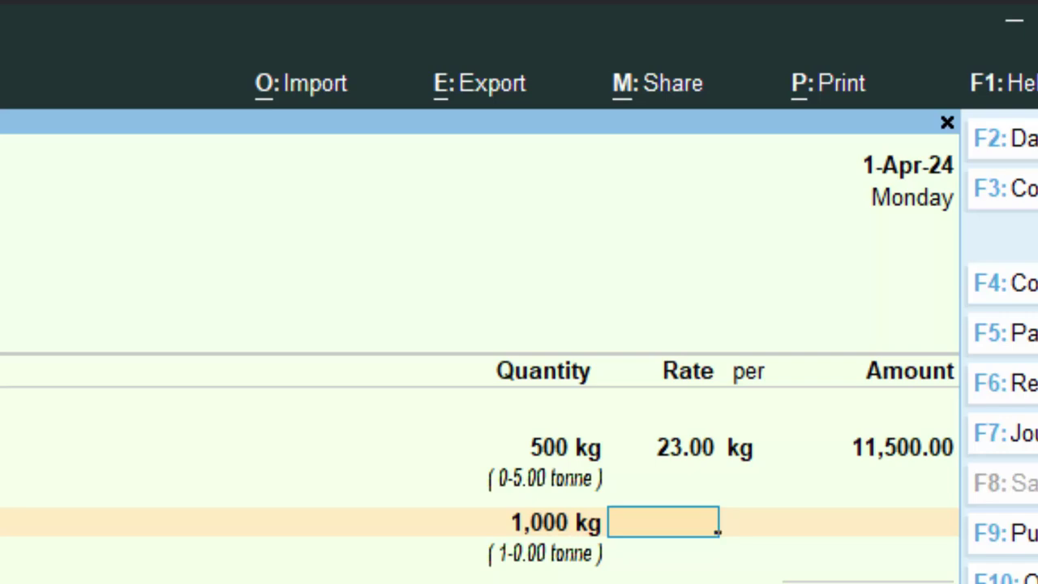
text(22)
key(Return)
key(Return)
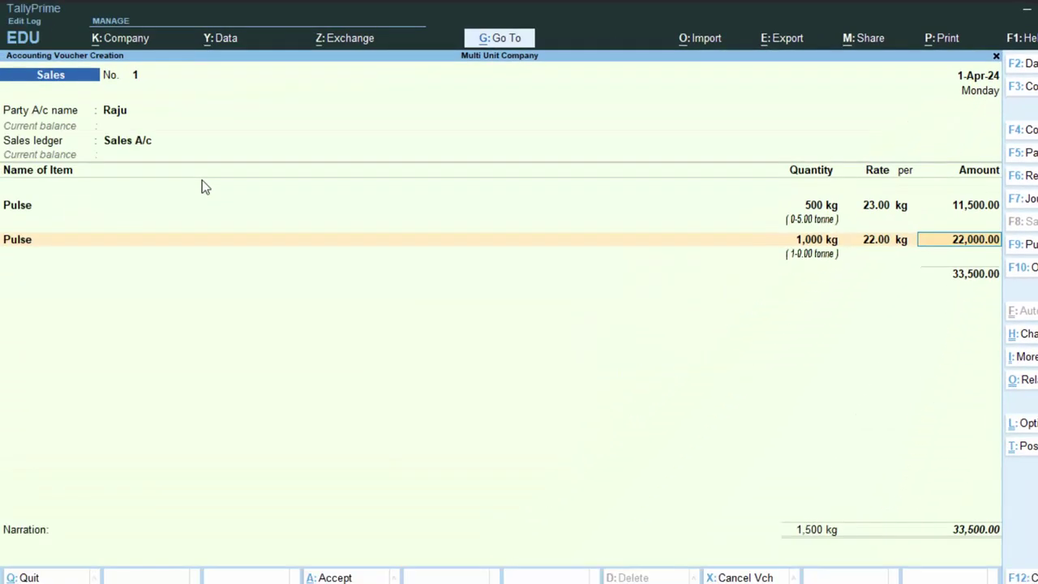
key(Return)
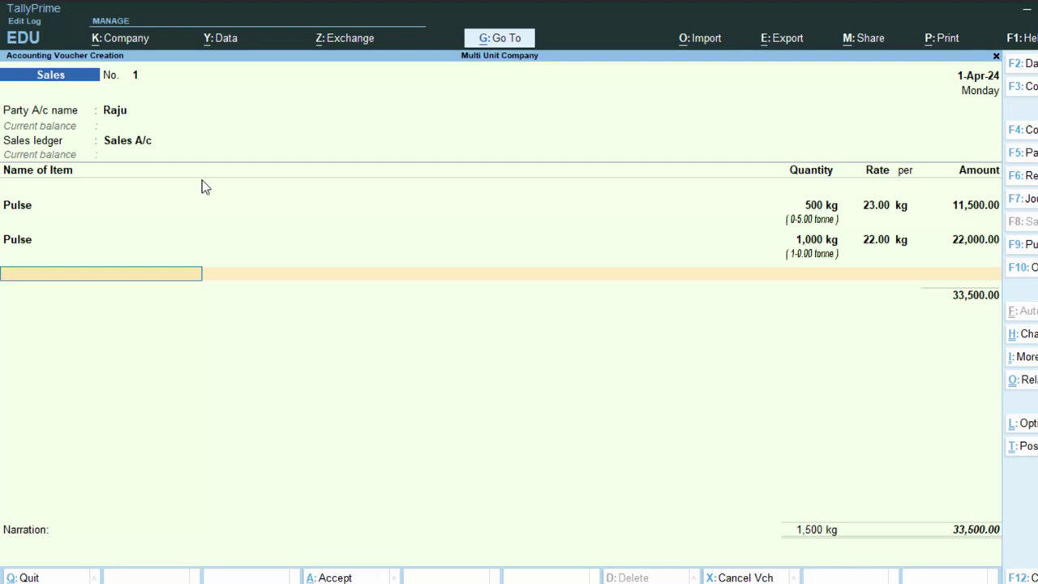
Add the narration 'The Goods have been sold on credit' and save Sales voucher No. 1
key(Return)
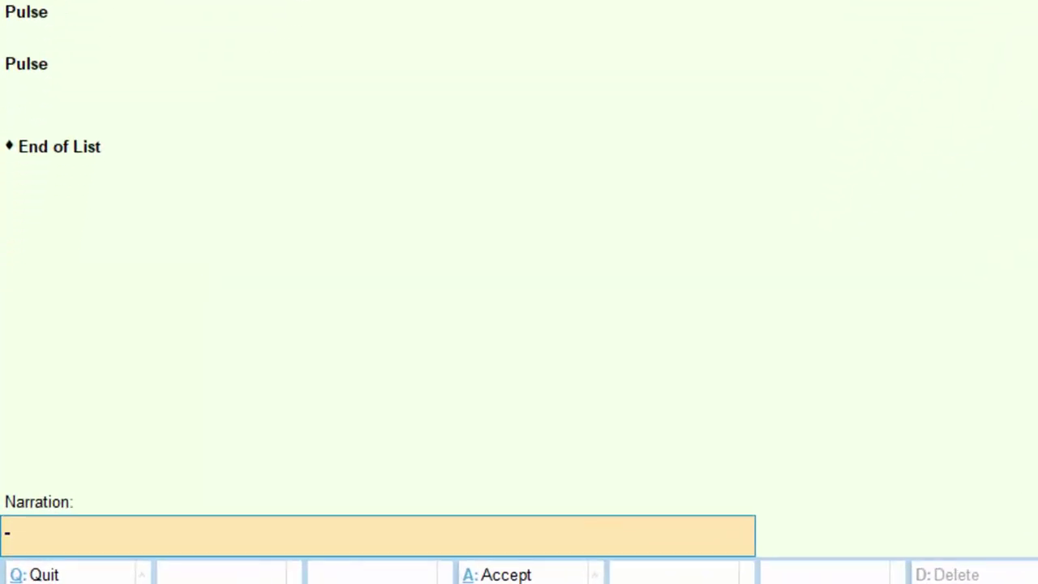
text(The G)
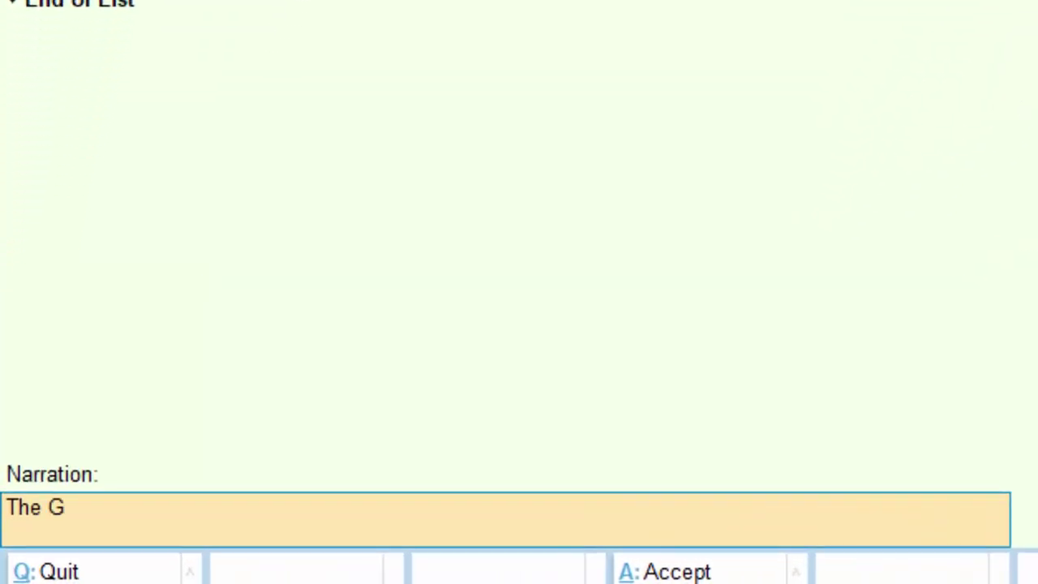
text(oods have)
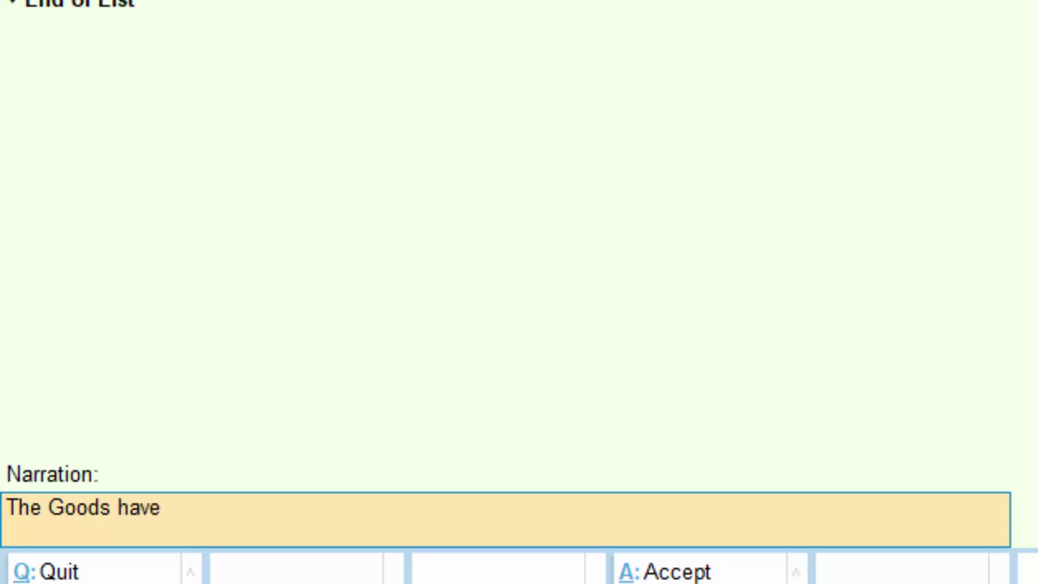
text( bee)
text(n sold on)
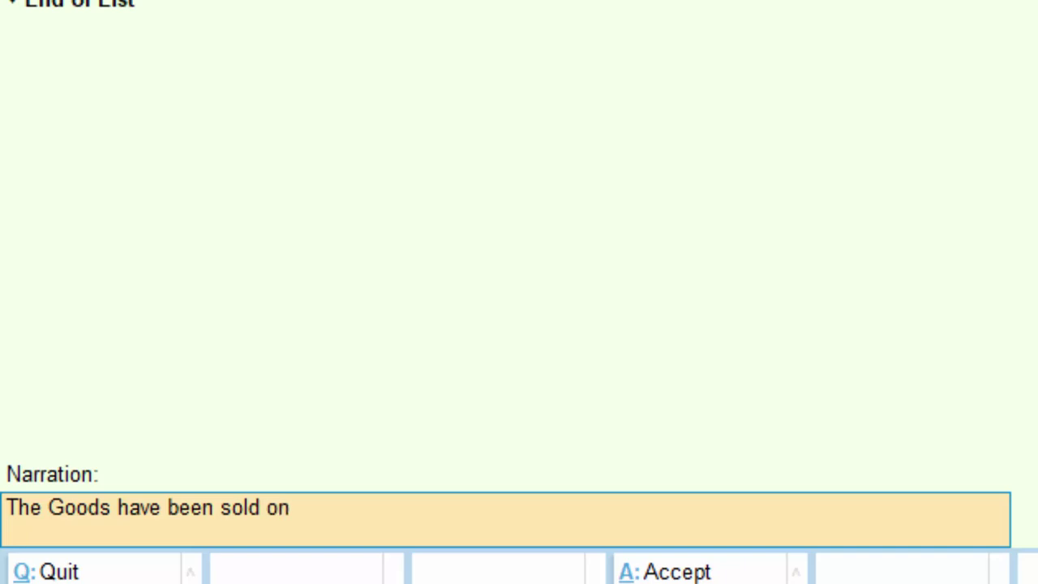
text( credit)
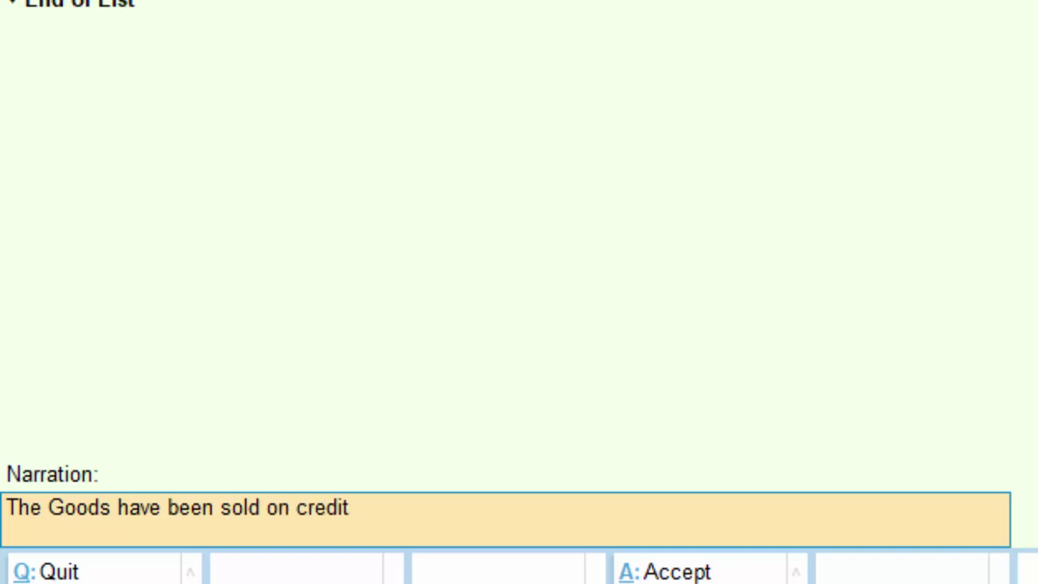
key(Return)
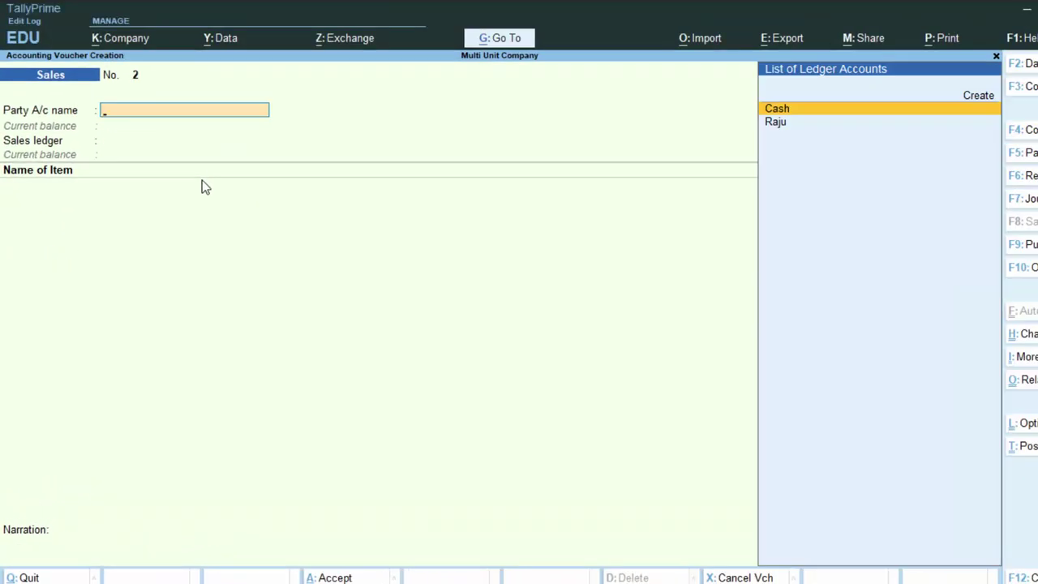